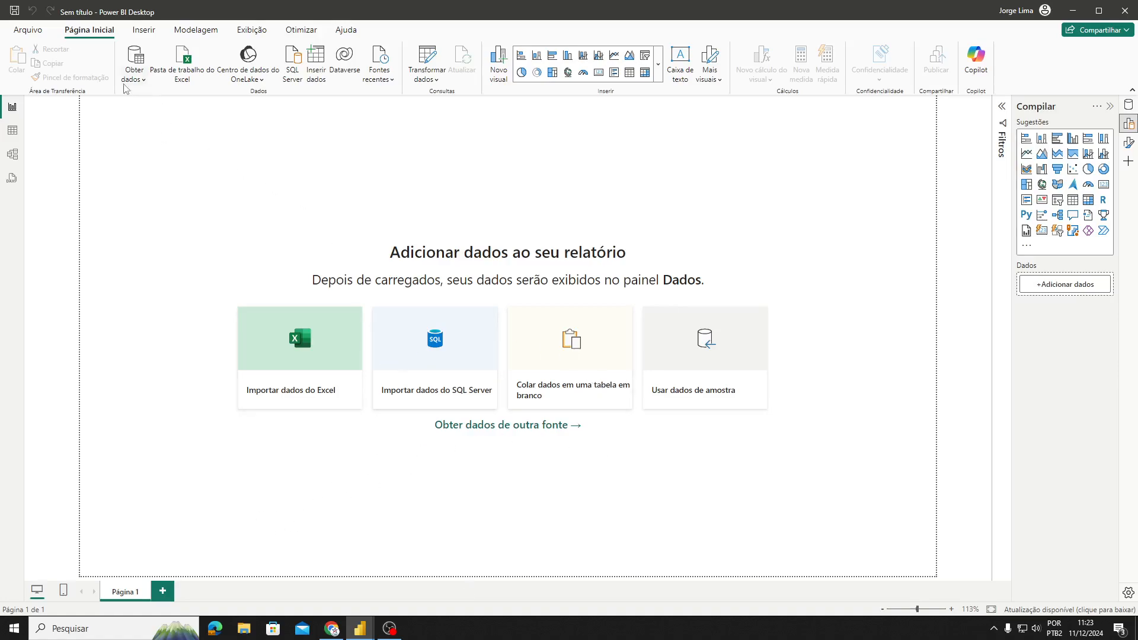
Step: Import sheet Planilha1 from the Excel workbook Cálculo de Horas Power BI.xlsx and open it for data transformation
{"action": "left_click", "coordinate": [145, 83]}
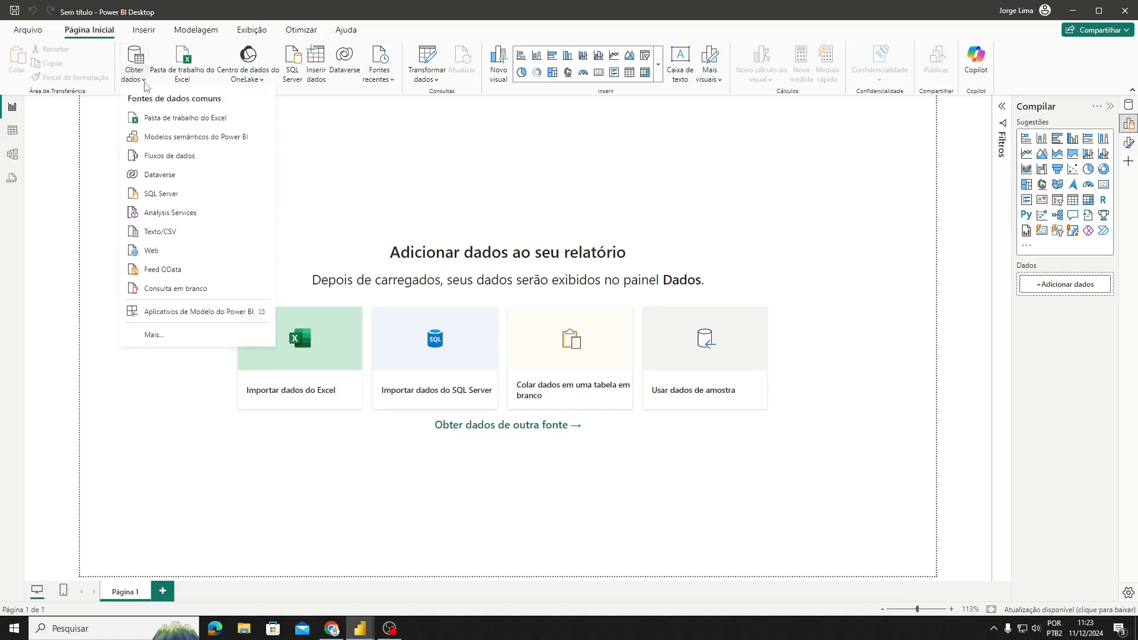
{"action": "left_click", "coordinate": [173, 117]}
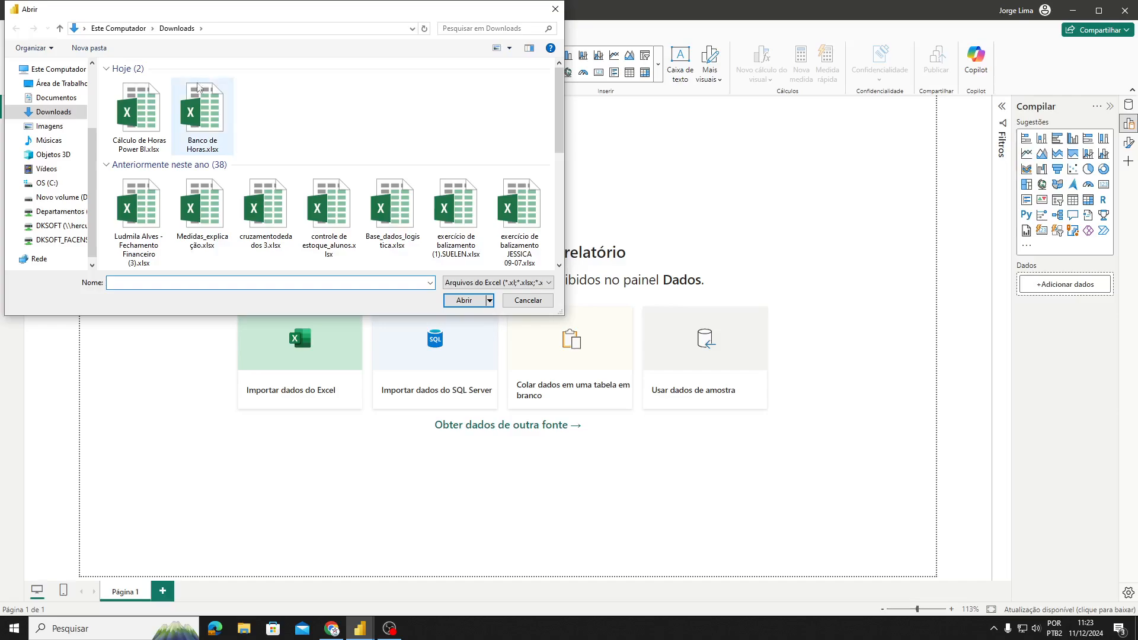
{"action": "double_click", "coordinate": [153, 107]}
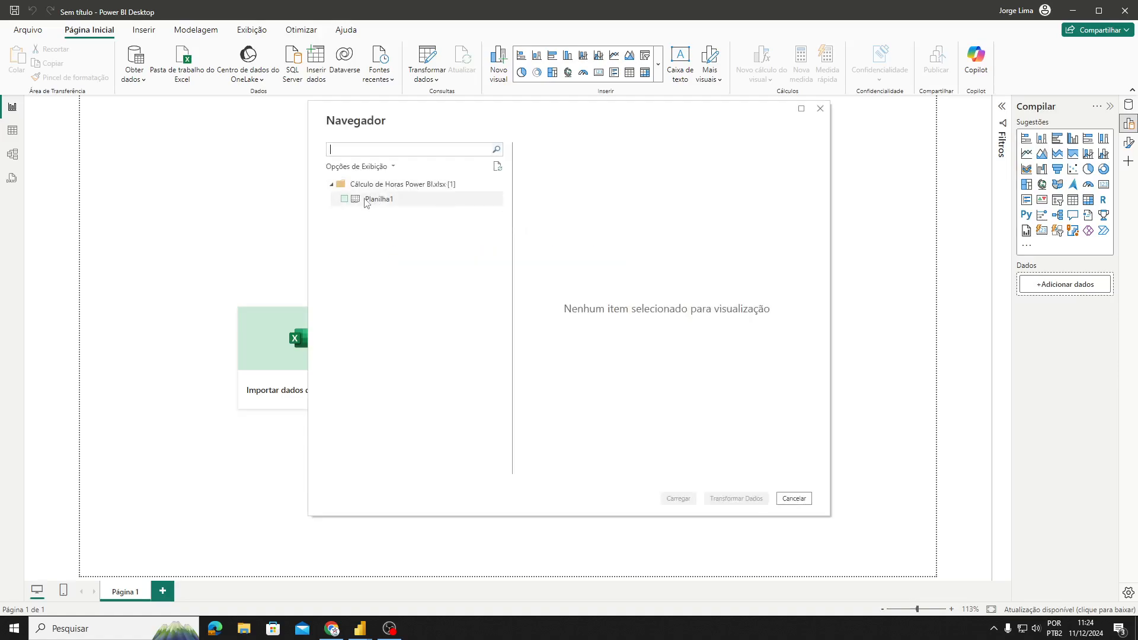
{"action": "left_click", "coordinate": [346, 201]}
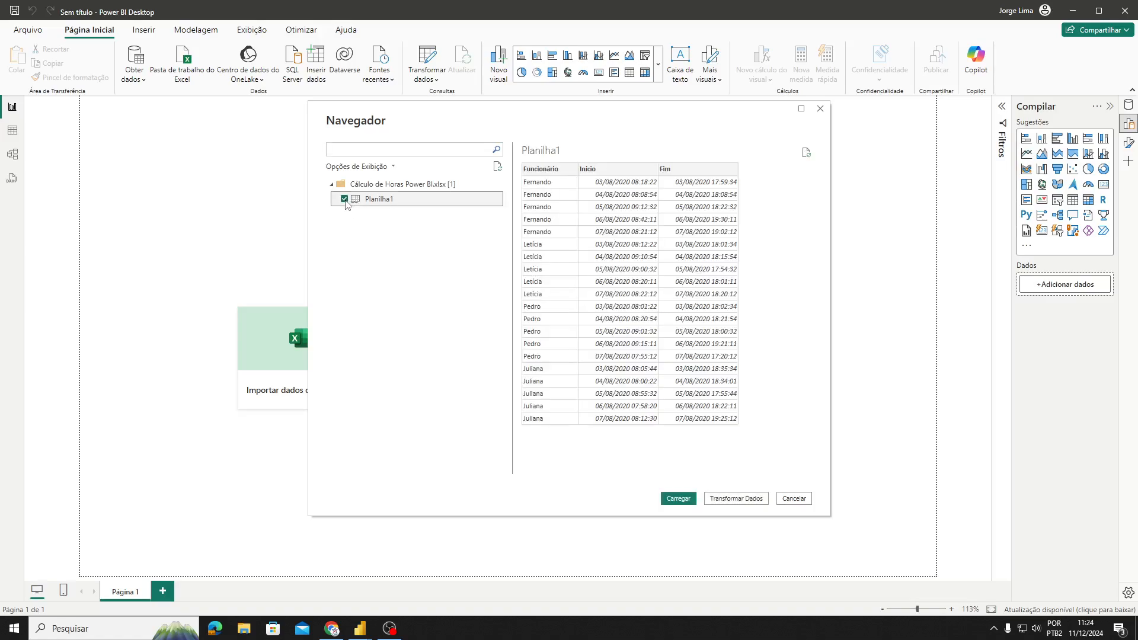
{"action": "left_click", "coordinate": [746, 503]}
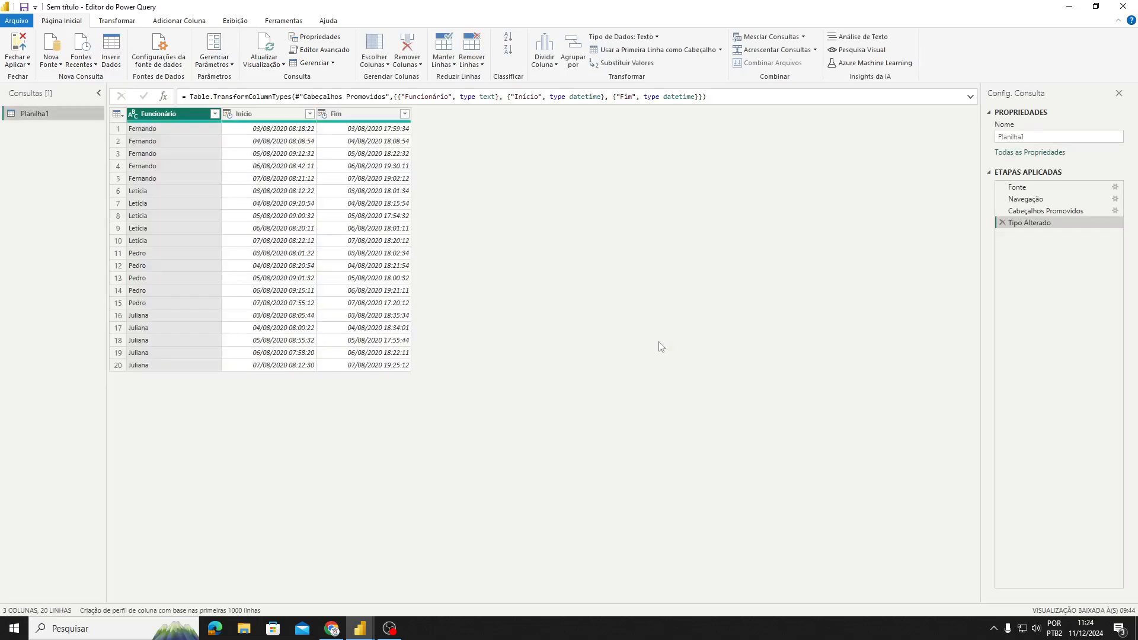
Step: Rename the Planilha1 query as horas
{"action": "double_click", "coordinate": [38, 115]}
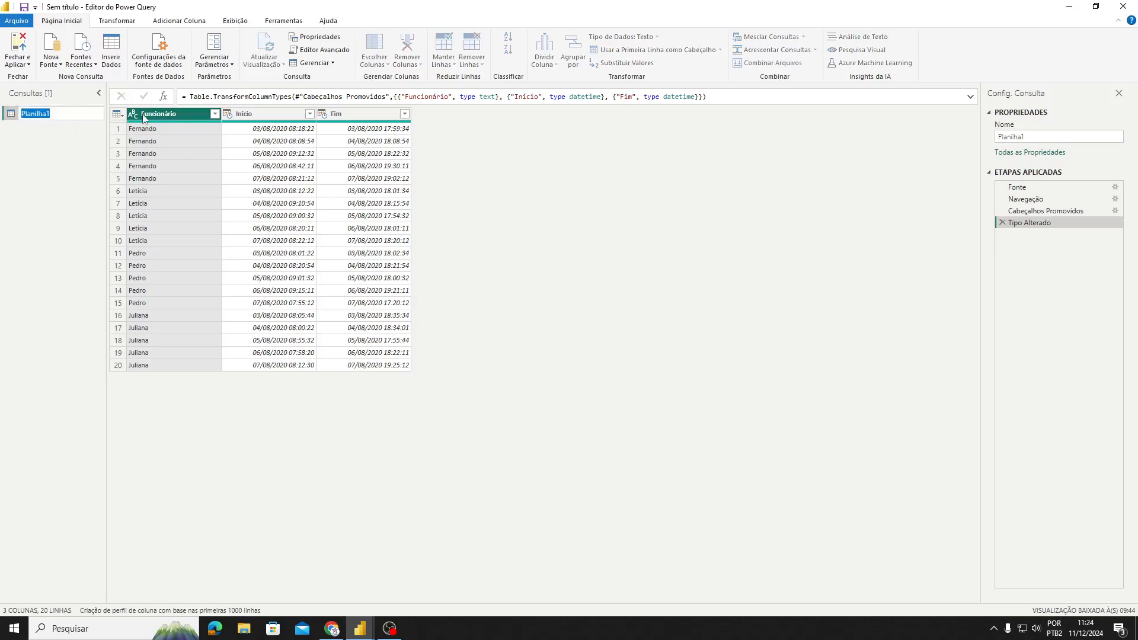
{"action": "type", "text": "horas"}
{"action": "key", "text": "Return"}
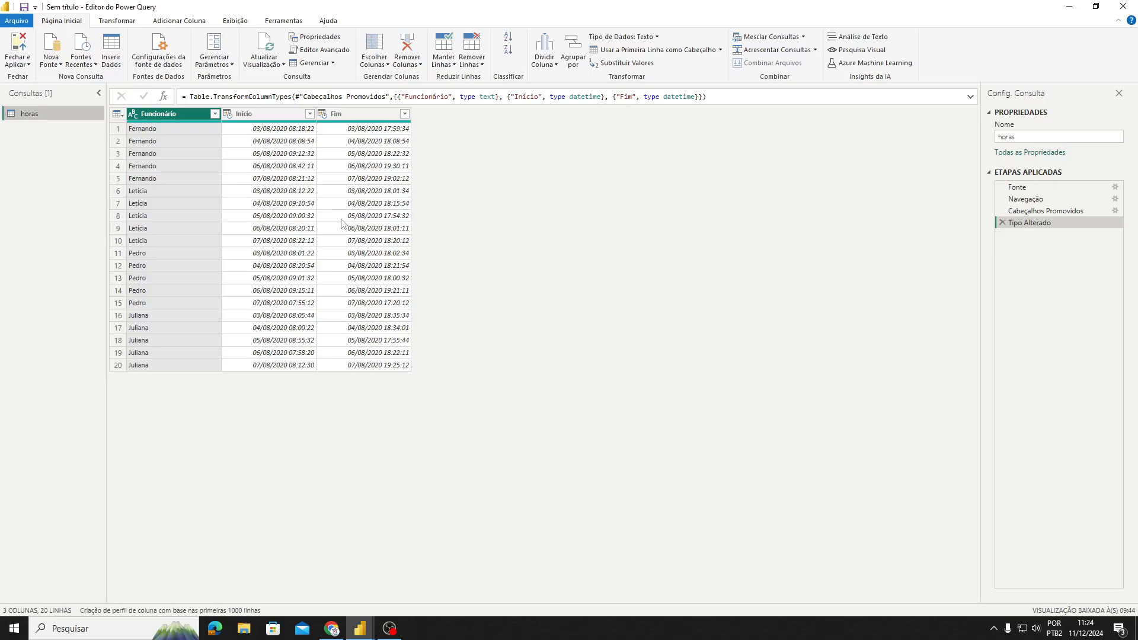
Step: Add a time subtraction column that computes Fim minus Início for each row
{"action": "left_click", "coordinate": [187, 23]}
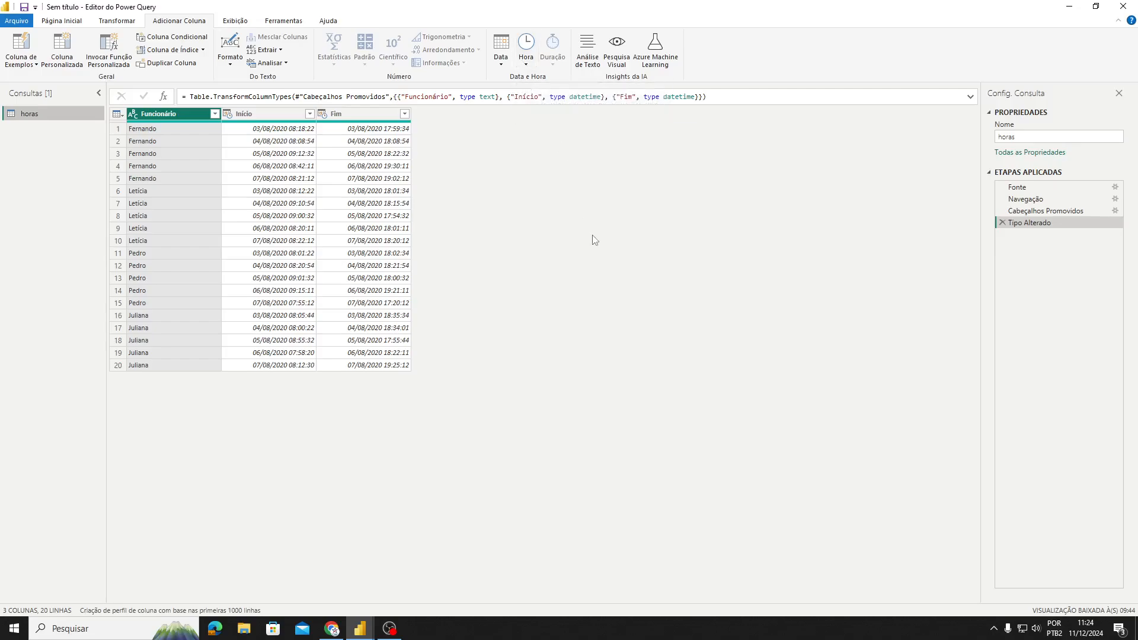
{"action": "left_click", "coordinate": [372, 118]}
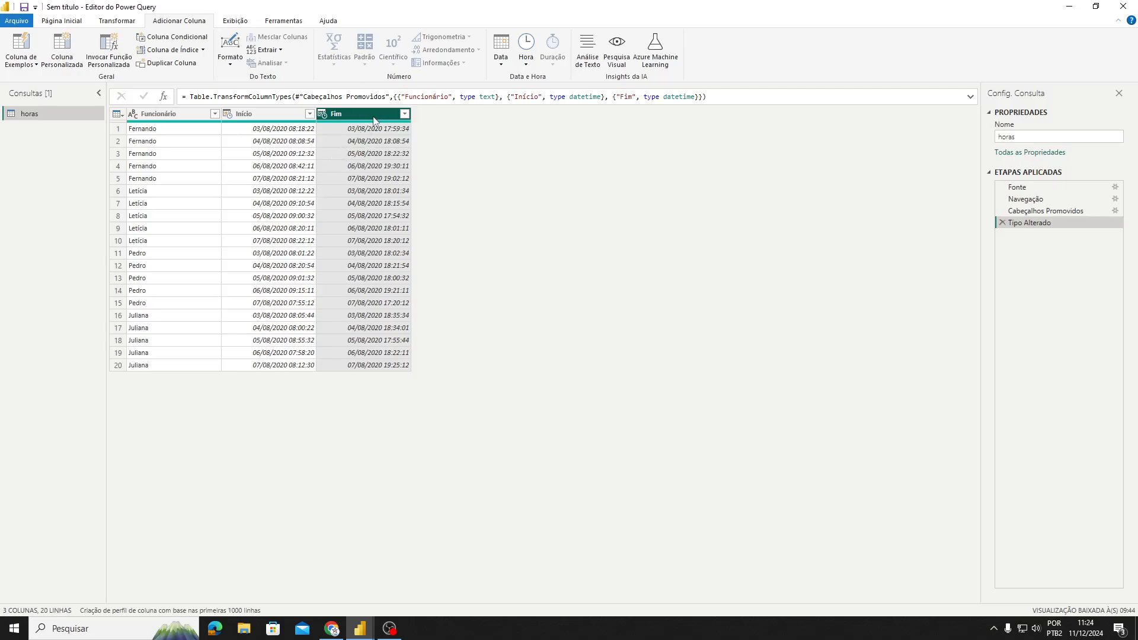
{"action": "left_click", "coordinate": [285, 116], "text": "ctrl"}
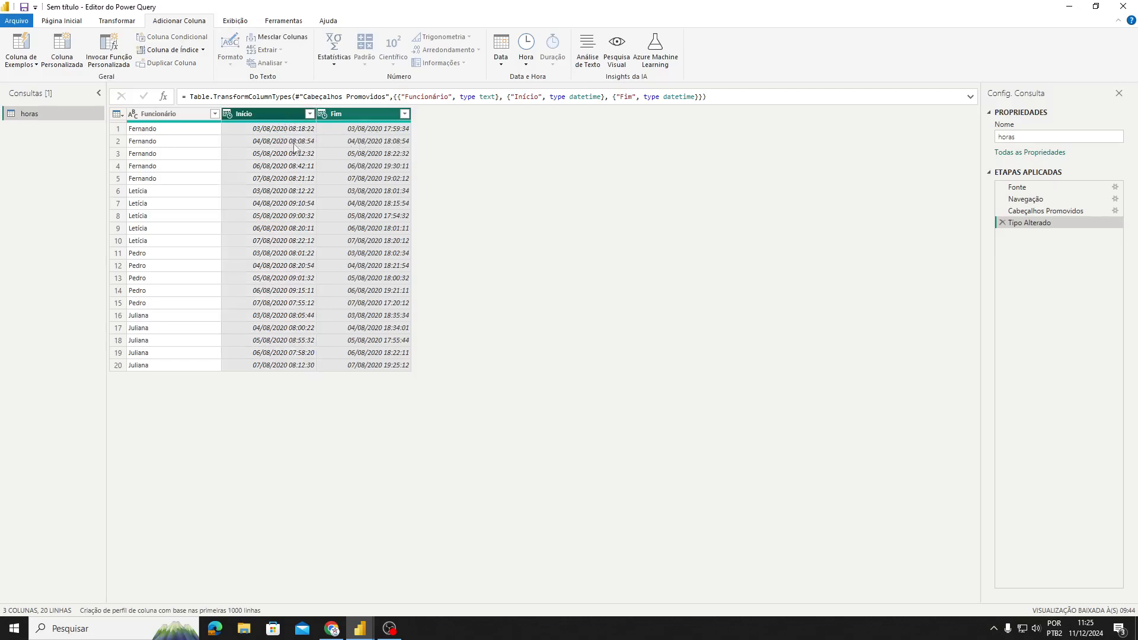
{"action": "left_click", "coordinate": [526, 65]}
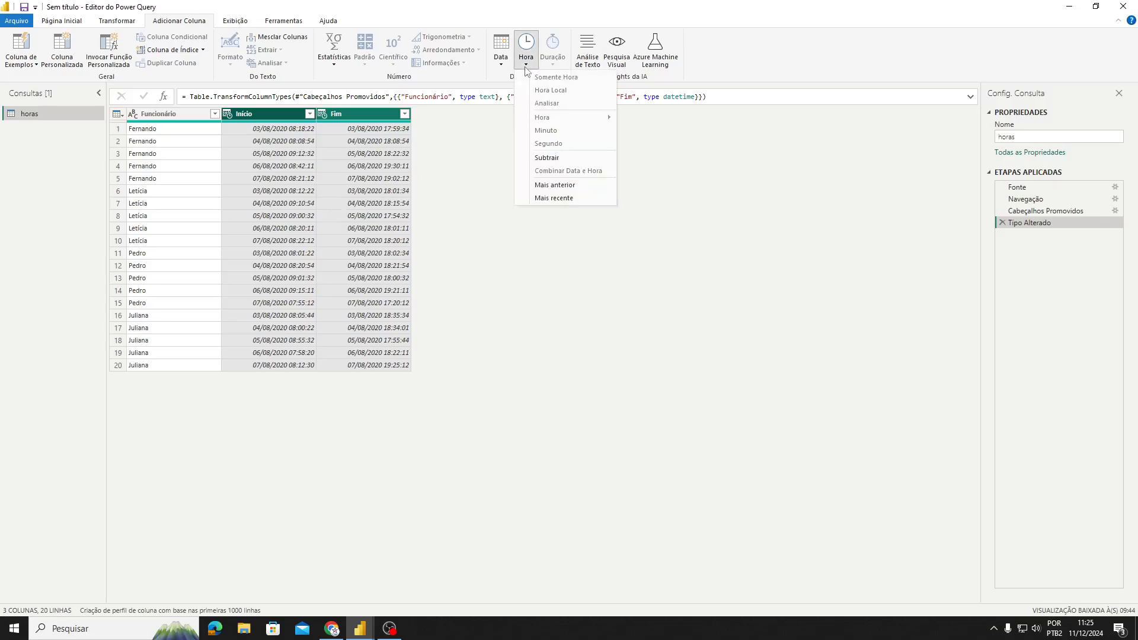
{"action": "left_click", "coordinate": [546, 158]}
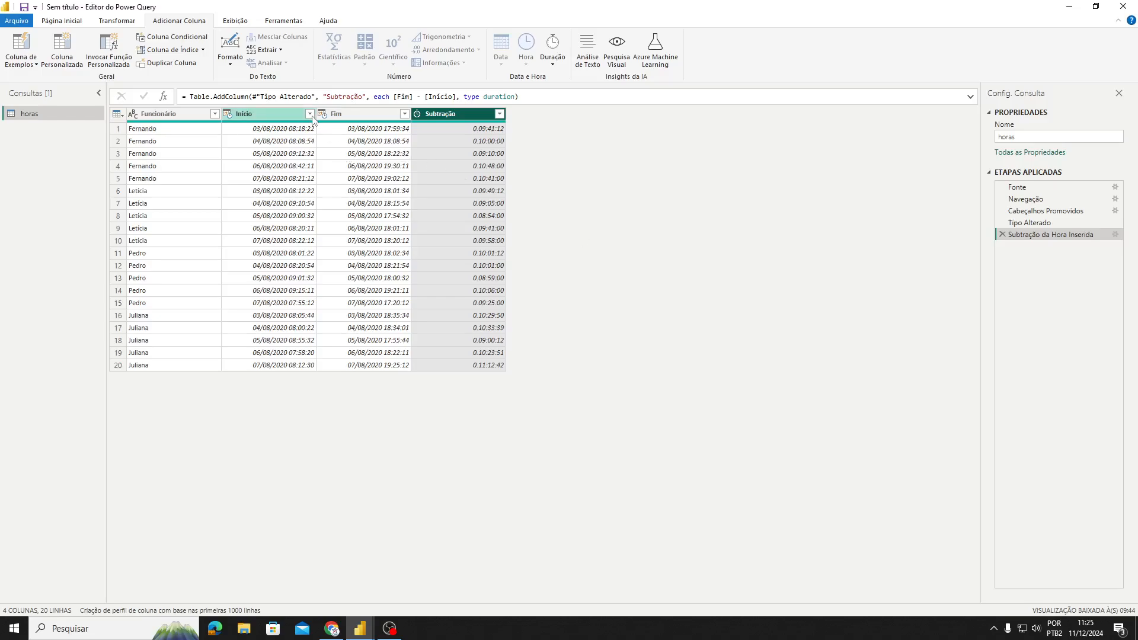
Step: Convert the Subtração duration column to total hours, then close the query editor and apply the changes
{"action": "left_click", "coordinate": [126, 23]}
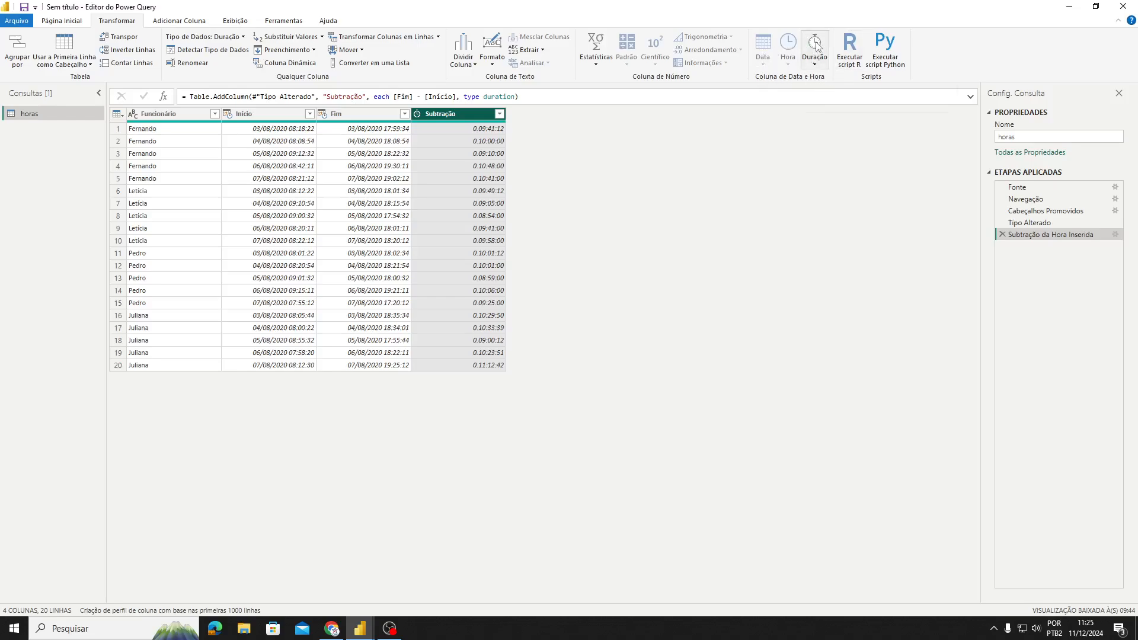
{"action": "left_click", "coordinate": [815, 65]}
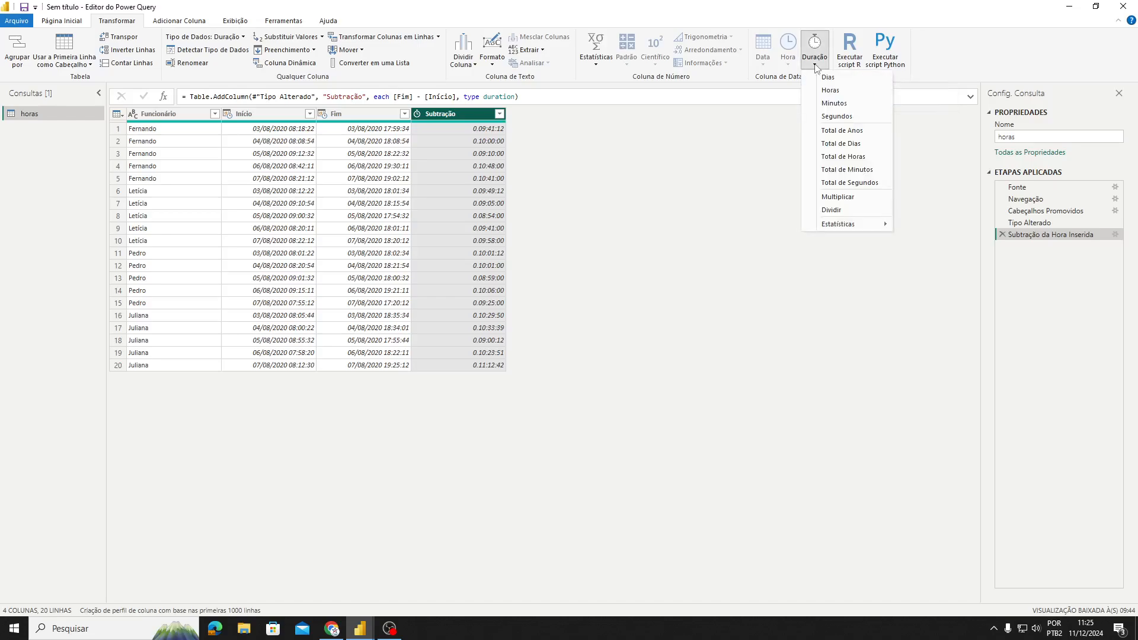
{"action": "left_click", "coordinate": [861, 158]}
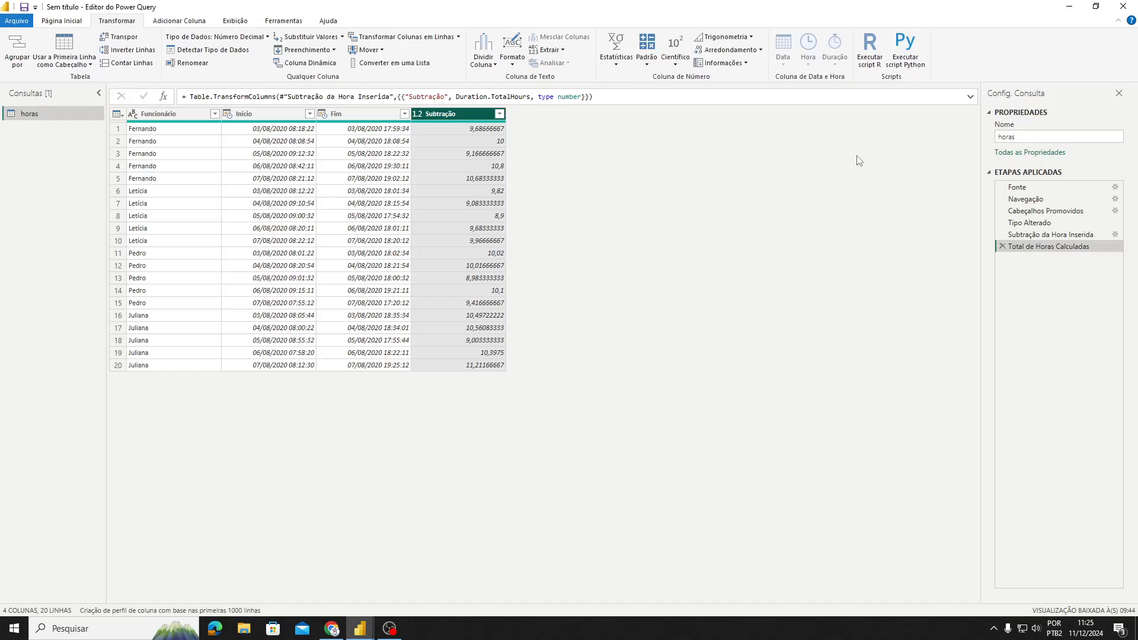
{"action": "left_click", "coordinate": [82, 24]}
{"action": "left_click", "coordinate": [14, 45]}
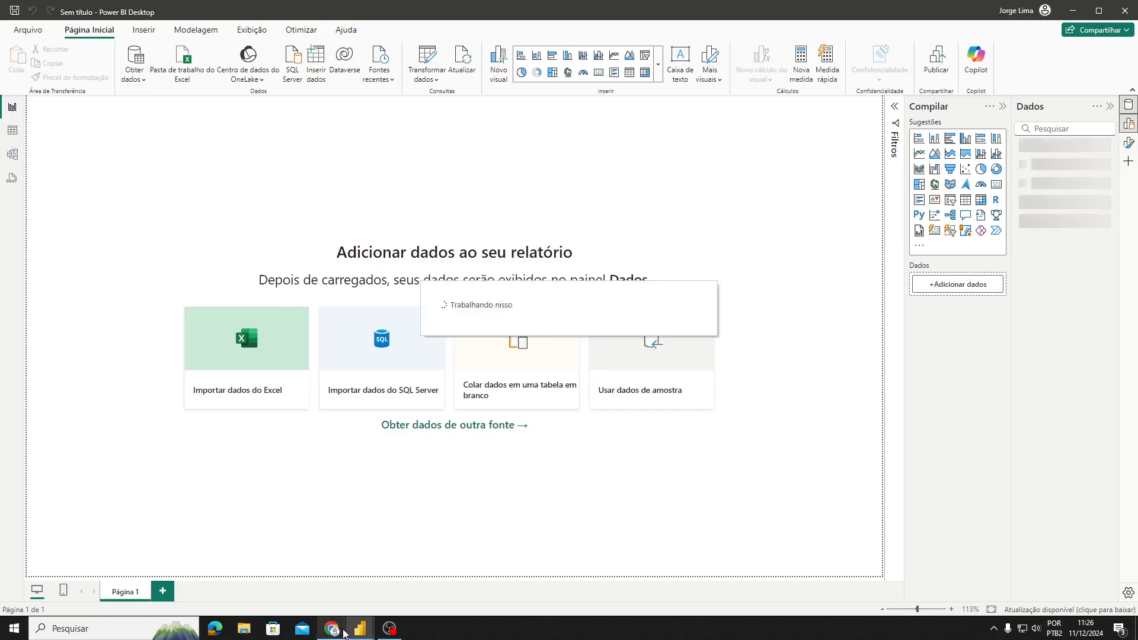
Step: Bring up the other open report with the horas_trabalhadas card and move its window almost entirely off the screen
{"action": "mouse_move", "coordinate": [363, 631]}
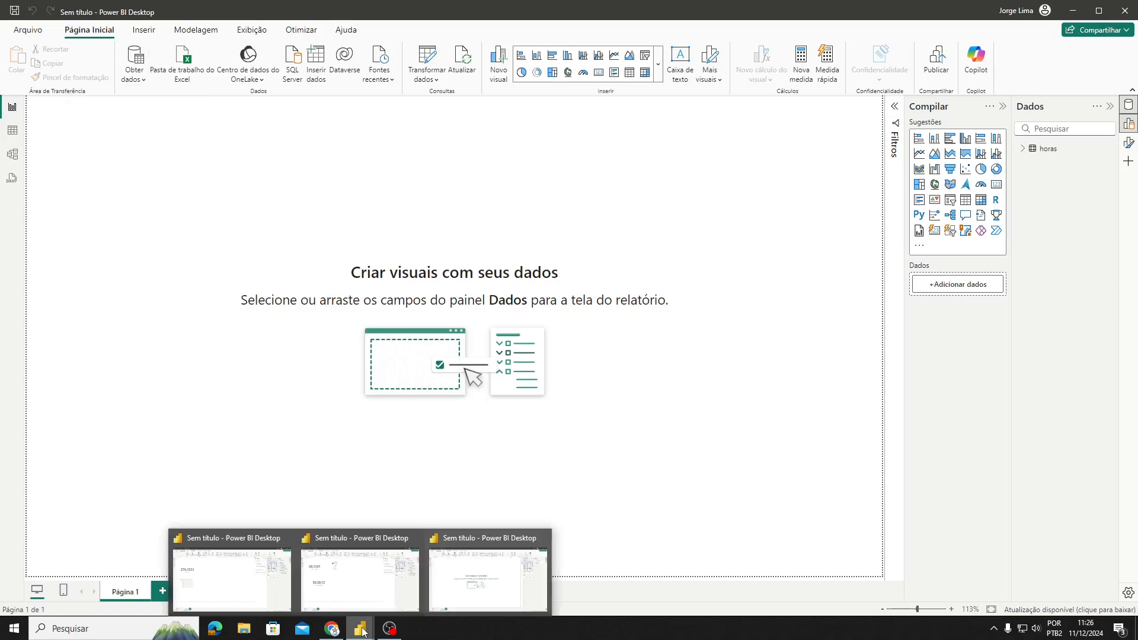
{"action": "left_click", "coordinate": [360, 577]}
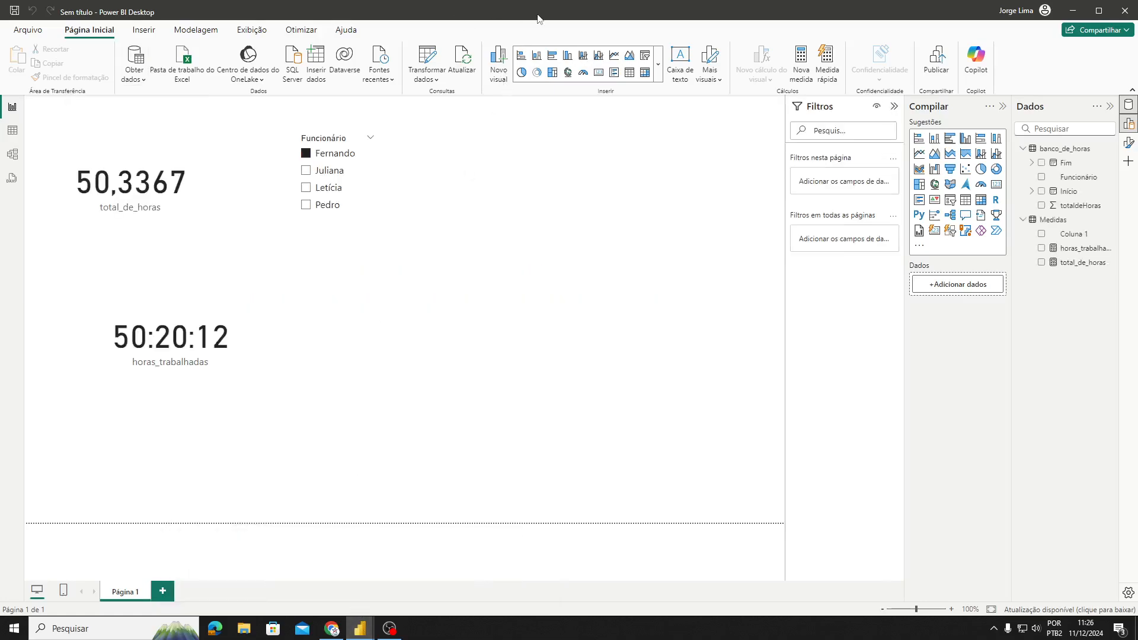
{"action": "left_click_drag", "start_coordinate": [545, 8], "coordinate": [1136, 13]}
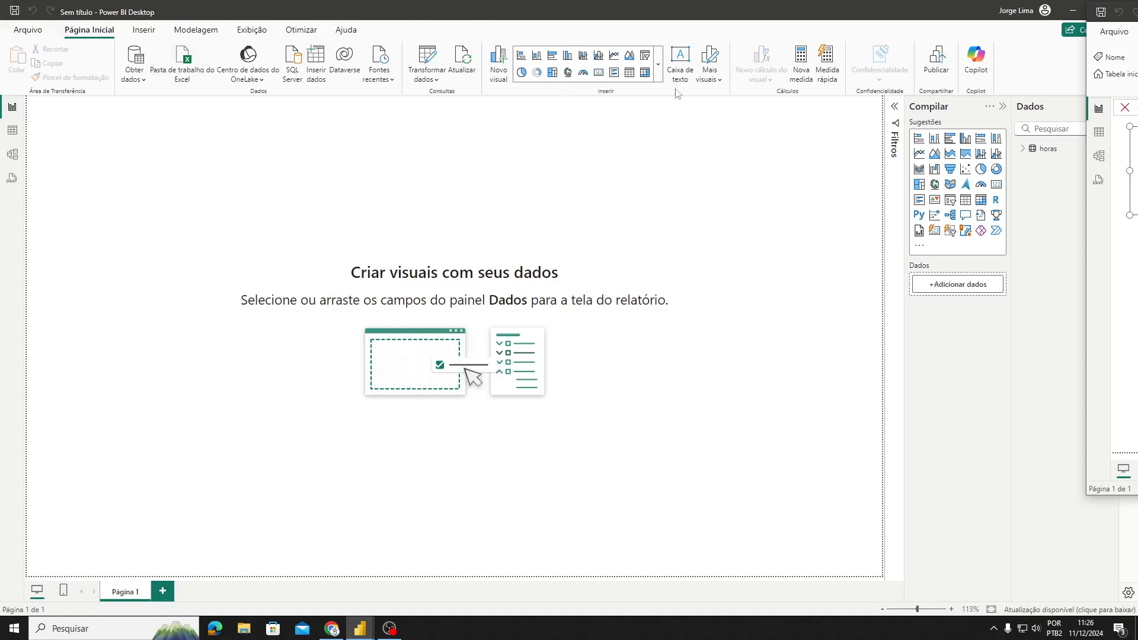
{"action": "left_click_drag", "start_coordinate": [1091, 12], "coordinate": [1132, 10]}
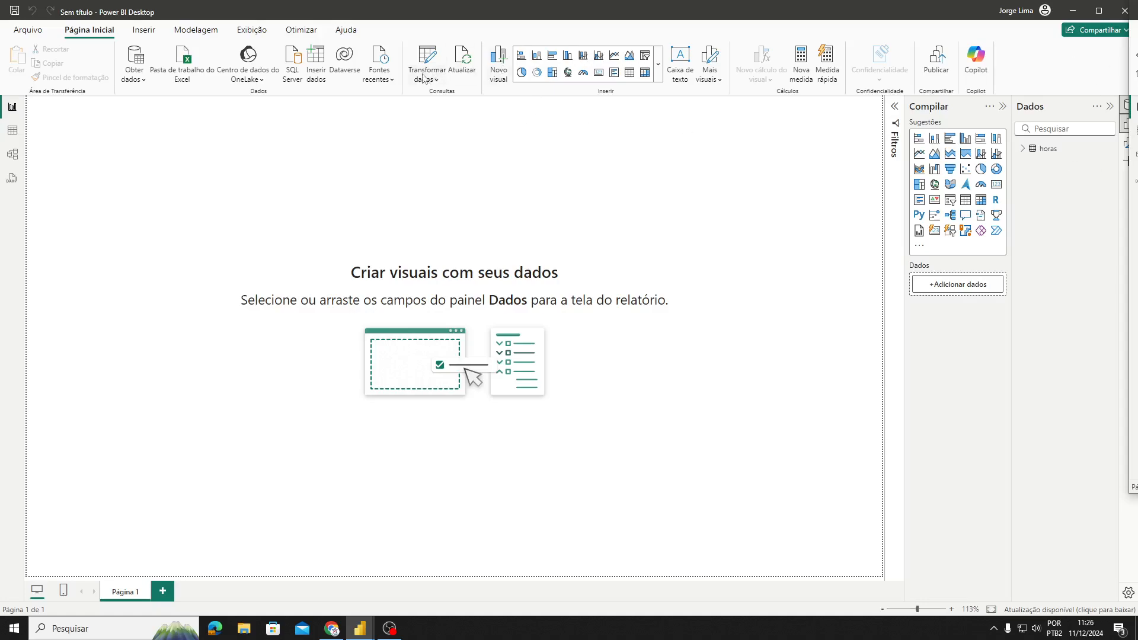
Step: Create and load an empty table named medidas
{"action": "left_click", "coordinate": [320, 58]}
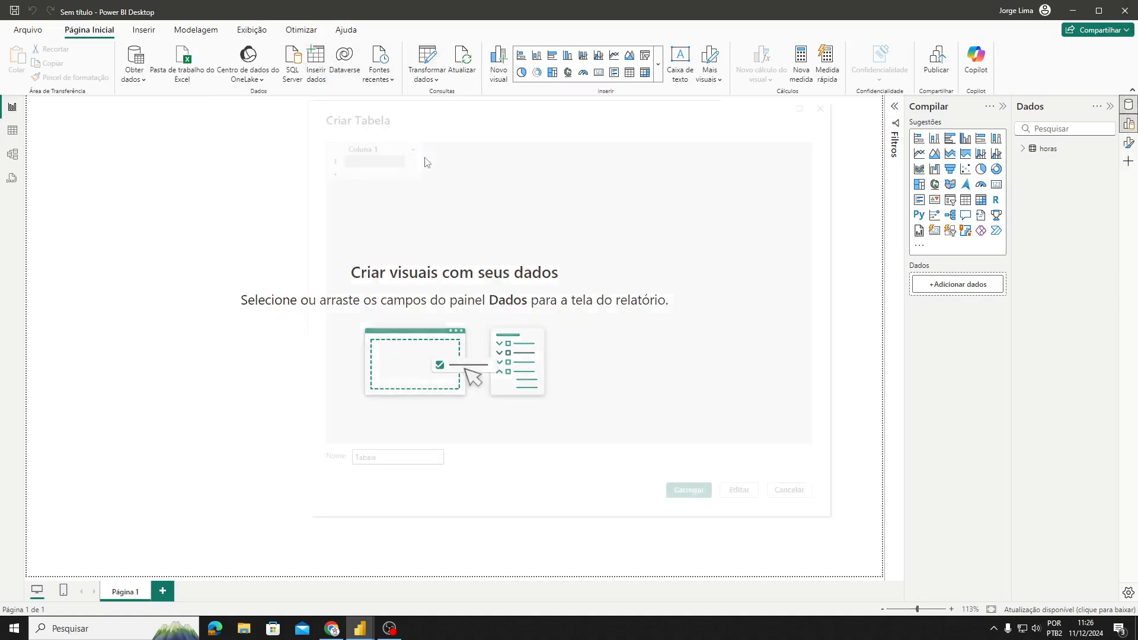
{"action": "left_click", "coordinate": [387, 454]}
{"action": "left_click_drag", "start_coordinate": [387, 454], "coordinate": [330, 468]}
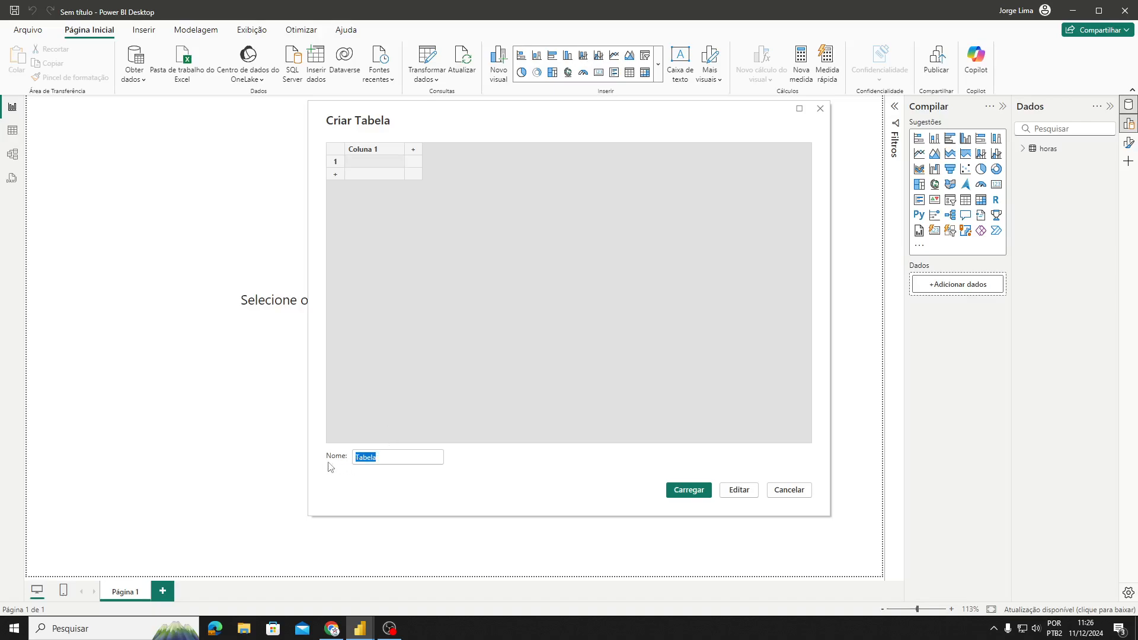
{"action": "type", "text": "medidas"}
{"action": "left_click", "coordinate": [689, 495]}
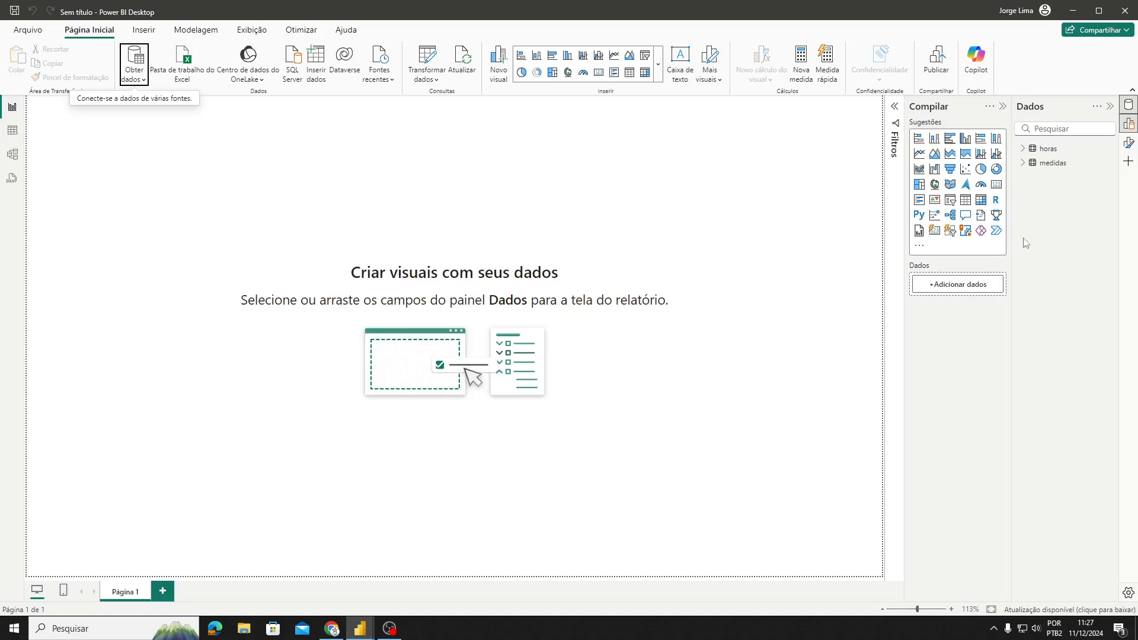
Step: Start a new measure in the medidas table and name it horas_total, enlarging the formula text
{"action": "left_click", "coordinate": [1053, 164]}
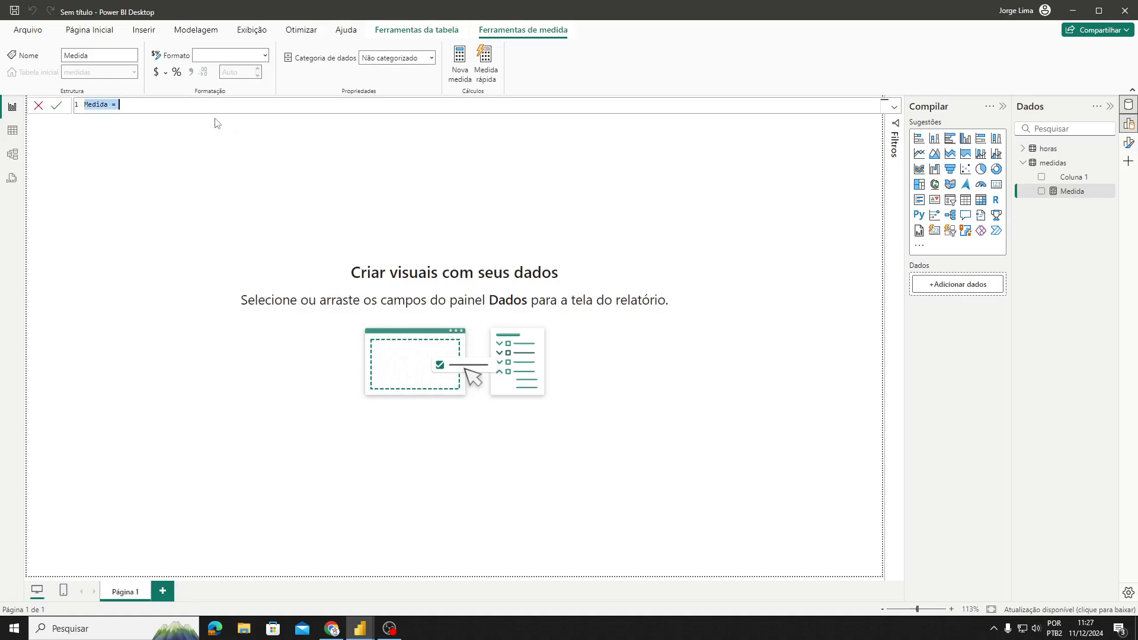
{"action": "scroll", "coordinate": [209, 106], "scroll_direction": "up", "scroll_amount": 5}
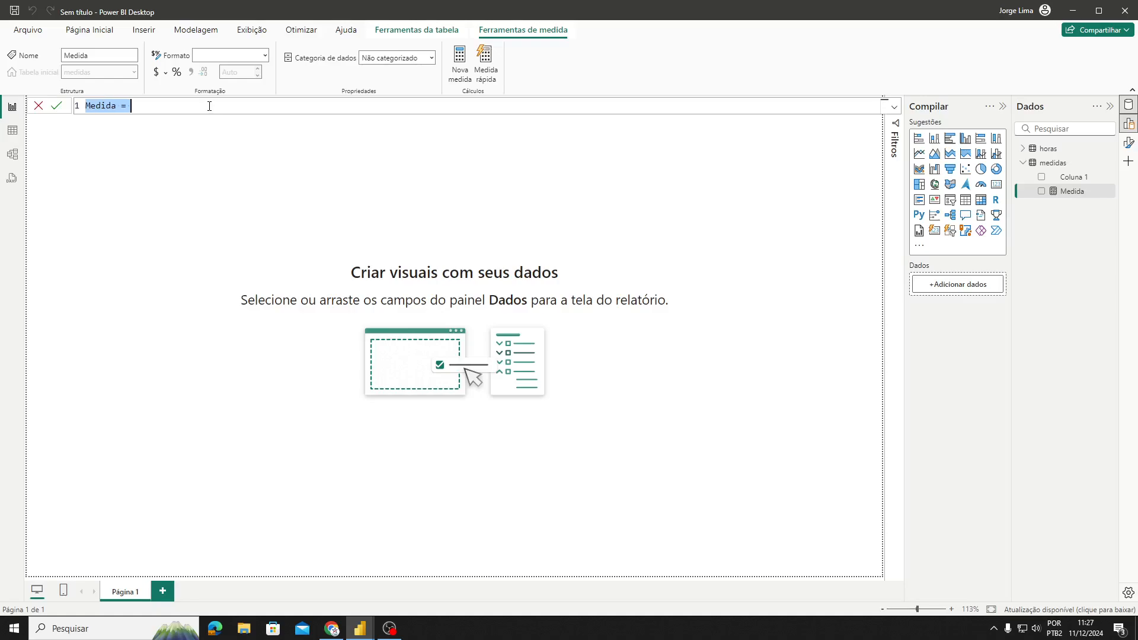
{"action": "scroll", "coordinate": [209, 105], "scroll_direction": "up", "scroll_amount": 1}
{"action": "type", "text": "hoiras"}
{"action": "key", "text": "BackSpace"}
{"action": "key", "text": "BackSpace"}
{"action": "key", "text": "BackSpace"}
{"action": "key", "text": "BackSpace"}
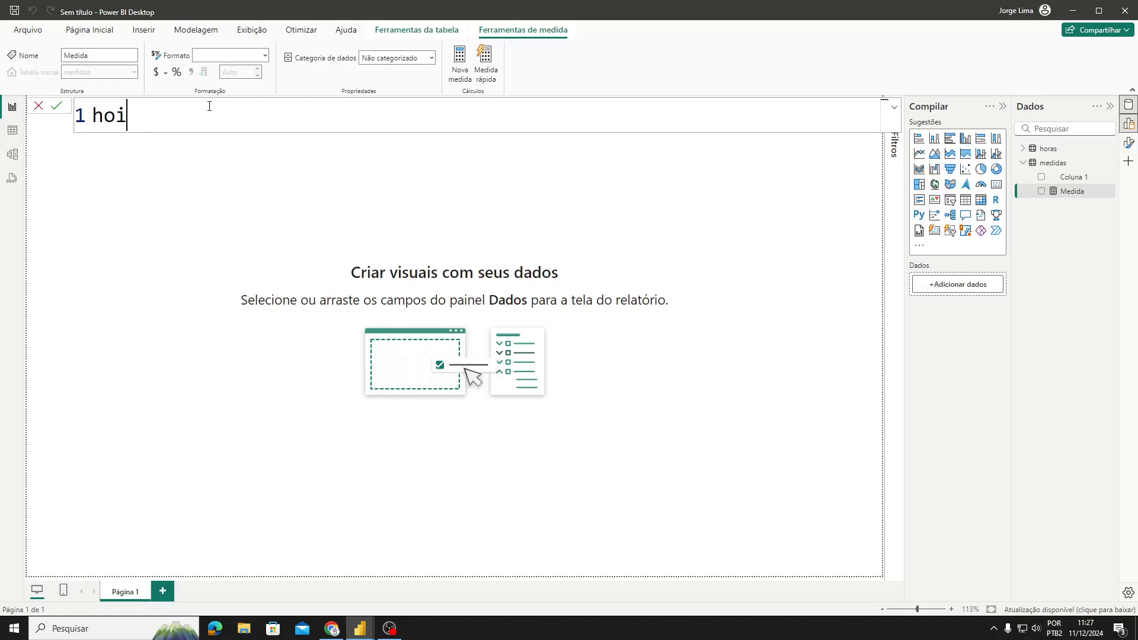
{"action": "type", "text": "ras_tor"}
{"action": "key", "text": "BackSpace"}
{"action": "type", "text": "tal = "}
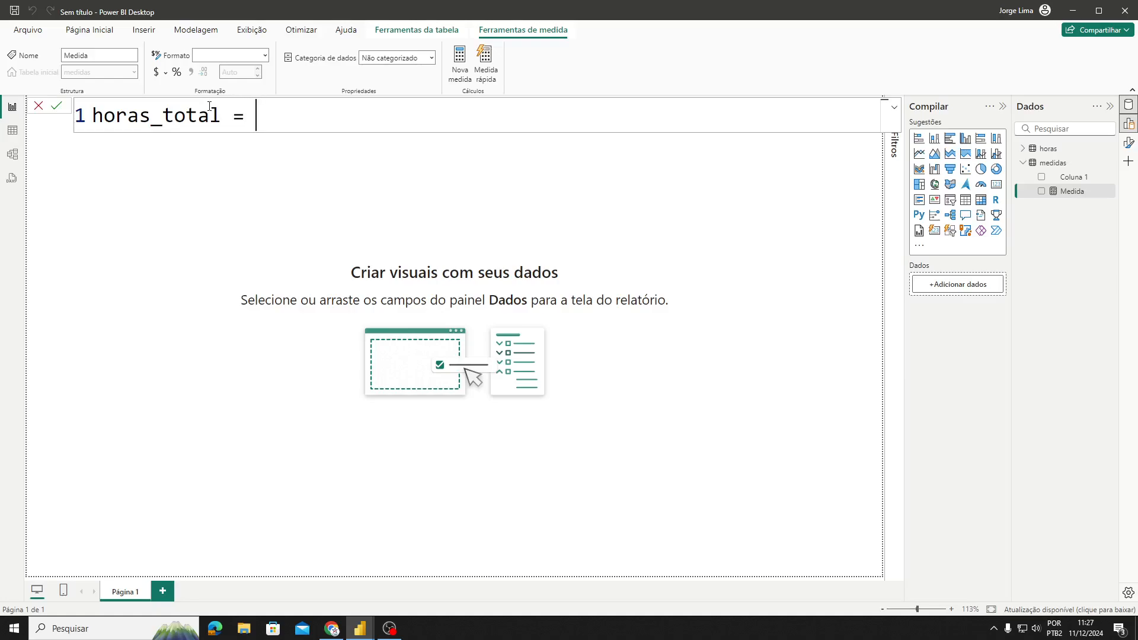
Step: Define the horas_total measure as sum(horas[Subtração]) and commit the formula
{"action": "type", "text": "sum"}
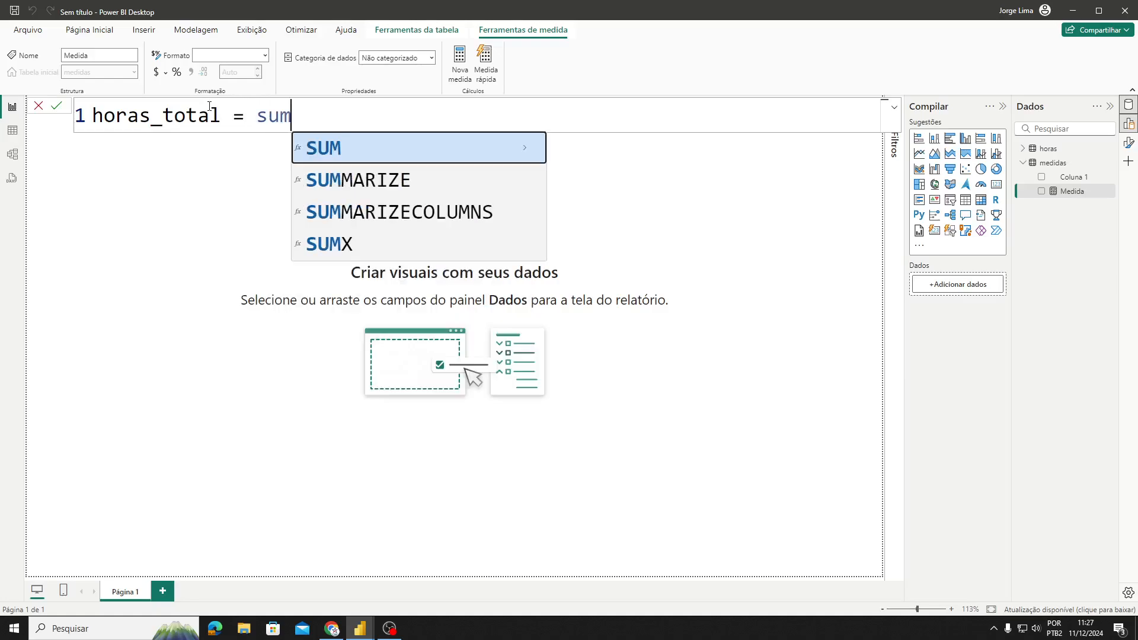
{"action": "type", "text": "("}
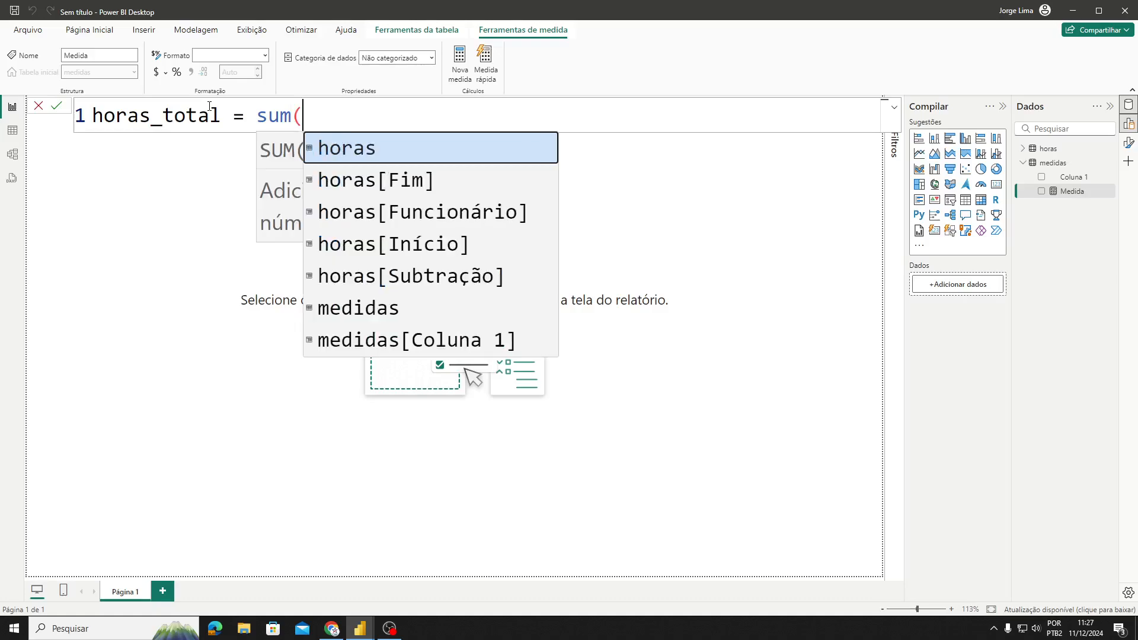
{"action": "double_click", "coordinate": [408, 283]}
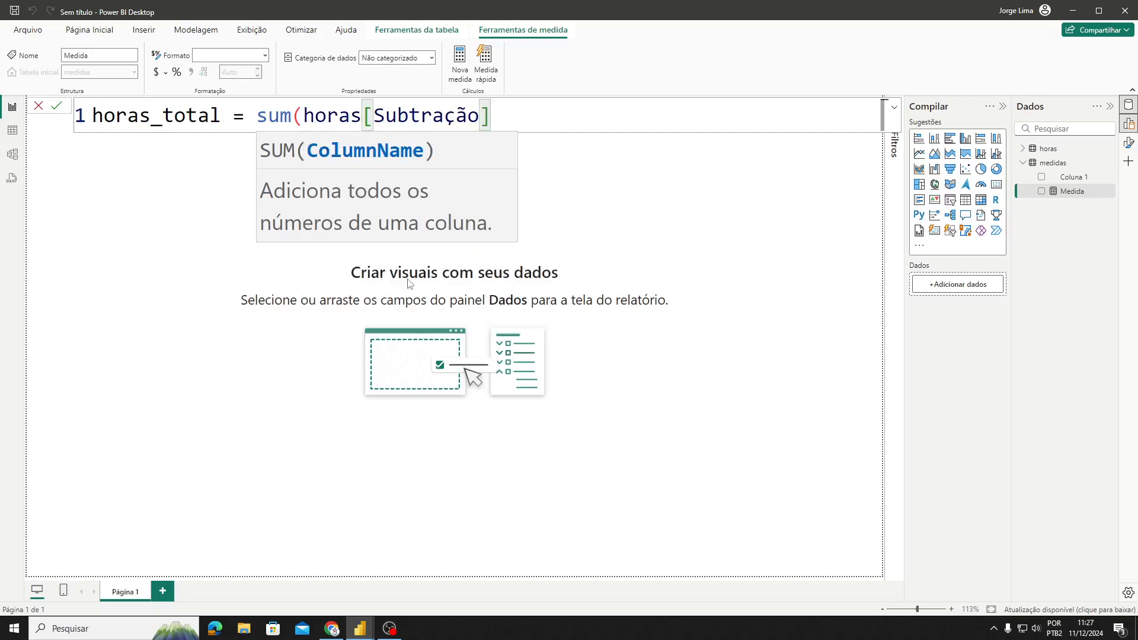
{"action": "type", "text": ")"}
{"action": "key", "text": "Return"}
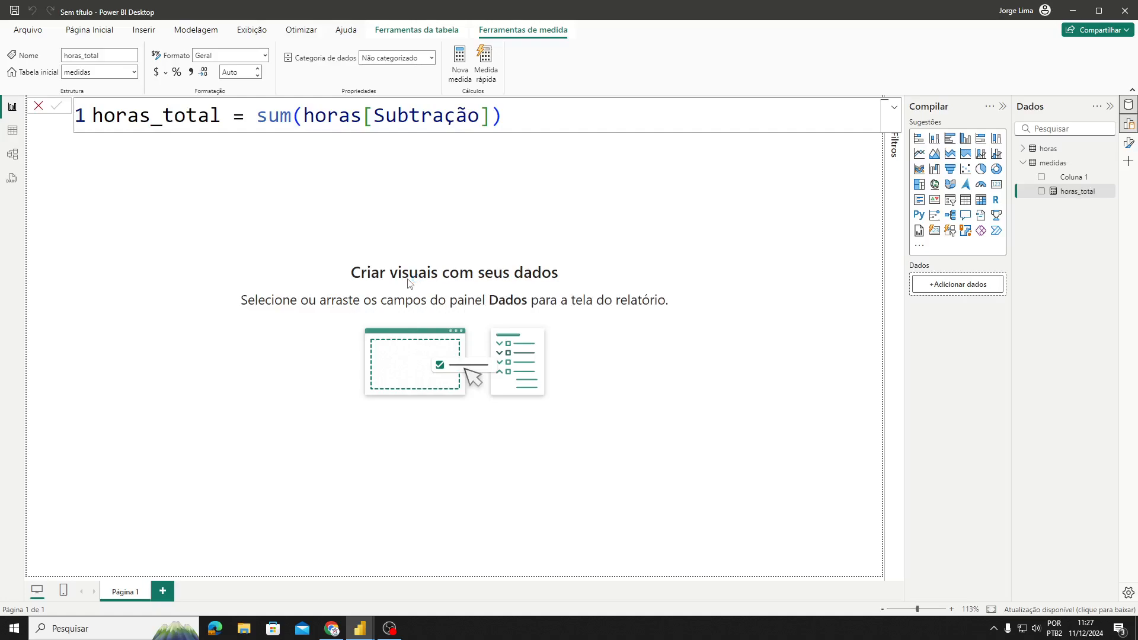
Step: Add a card visual showing horas_total and move it down and away from the report page's corner
{"action": "left_click", "coordinate": [997, 189]}
{"action": "left_click", "coordinate": [1042, 192]}
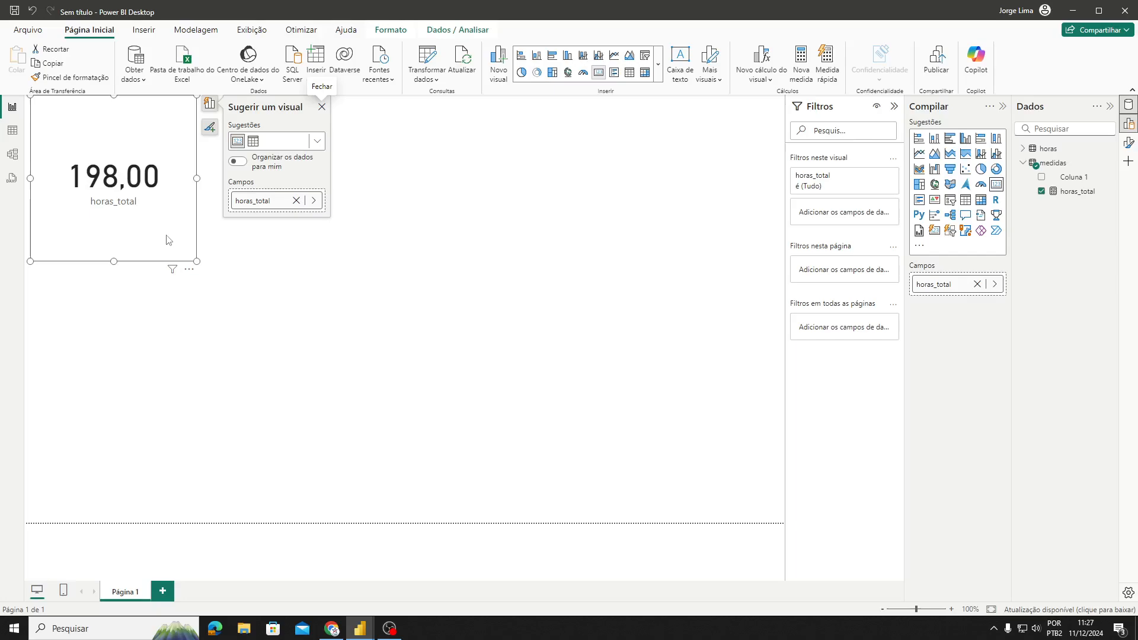
{"action": "left_click_drag", "start_coordinate": [168, 239], "coordinate": [231, 326]}
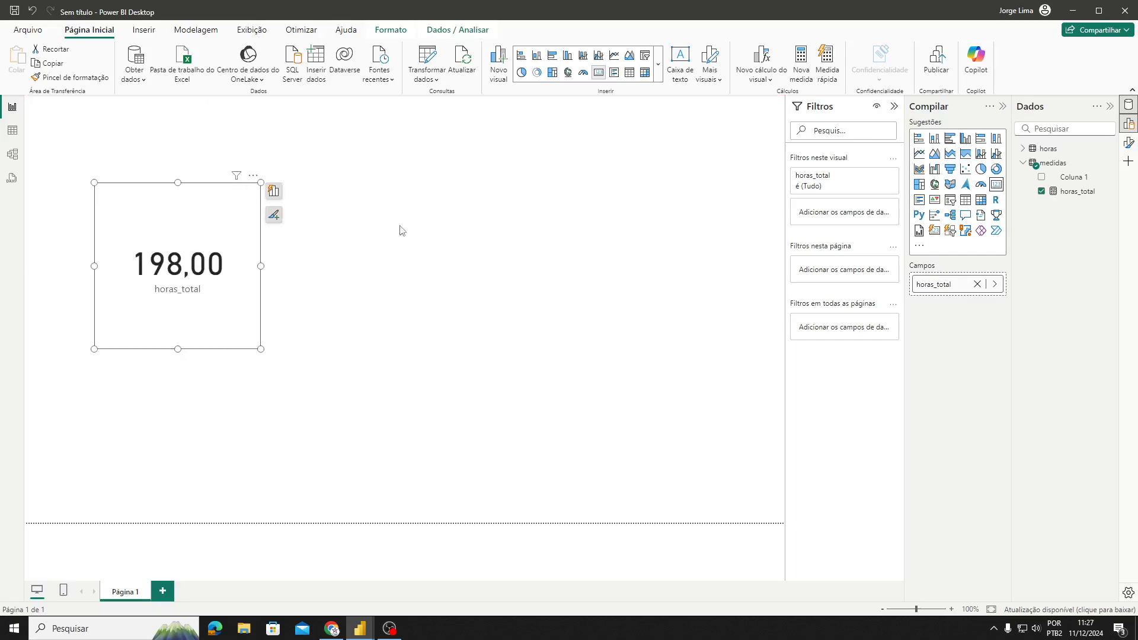
{"action": "left_click", "coordinate": [1025, 148]}
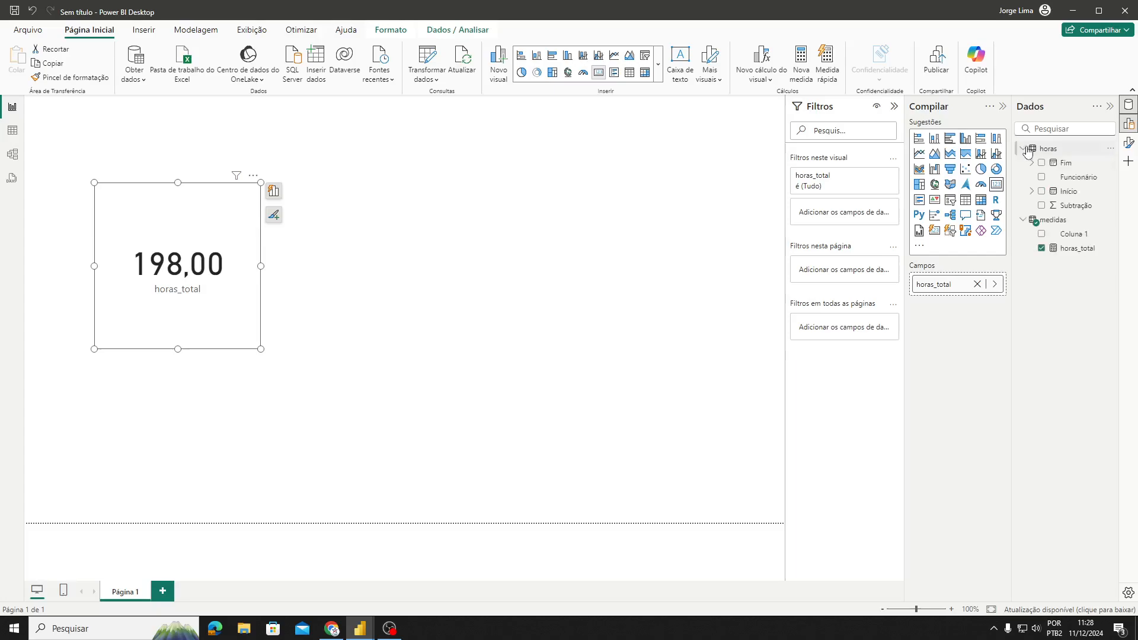
{"action": "left_click", "coordinate": [1024, 149]}
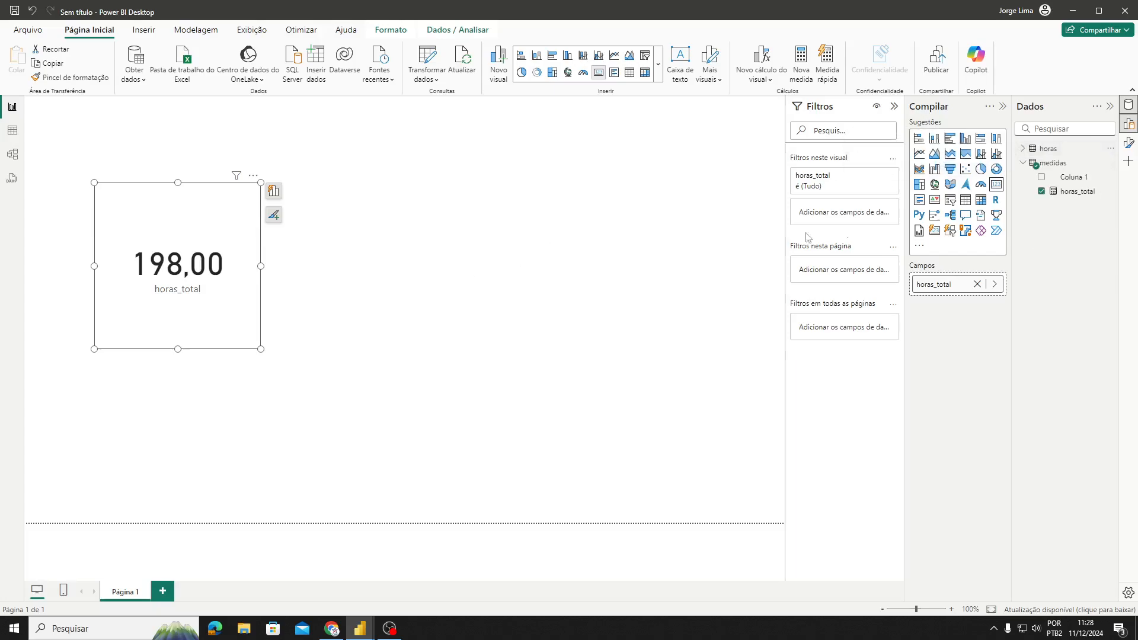
Step: Rename the Subtração column of the horas query to horasTotal and apply the query changes to the report
{"action": "left_click", "coordinate": [424, 76]}
{"action": "left_click", "coordinate": [453, 98]}
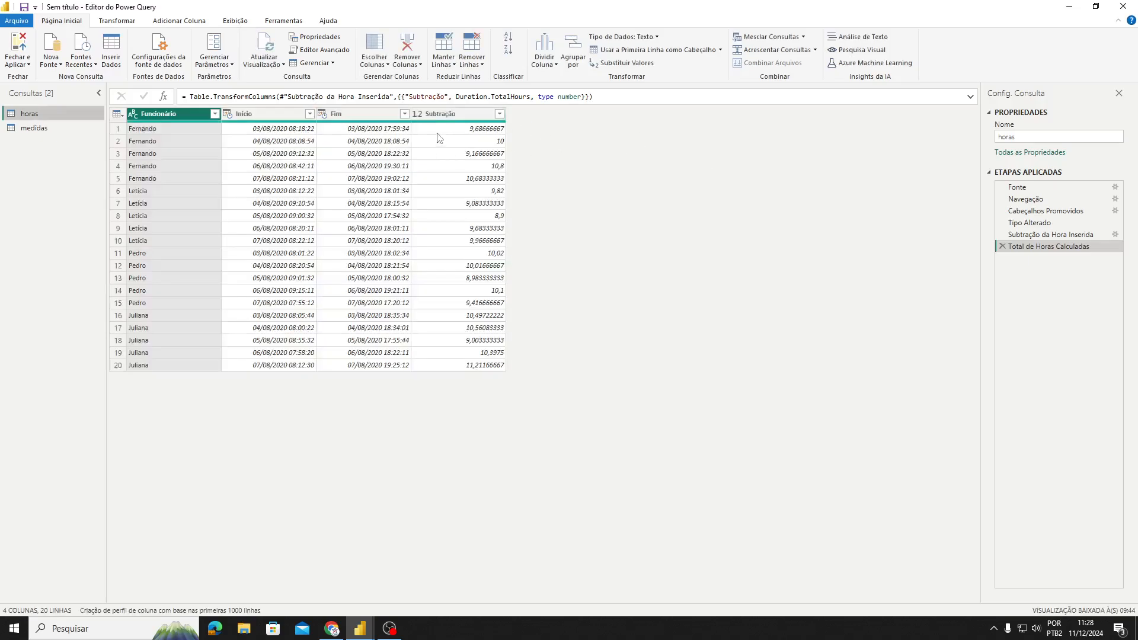
{"action": "double_click", "coordinate": [443, 118]}
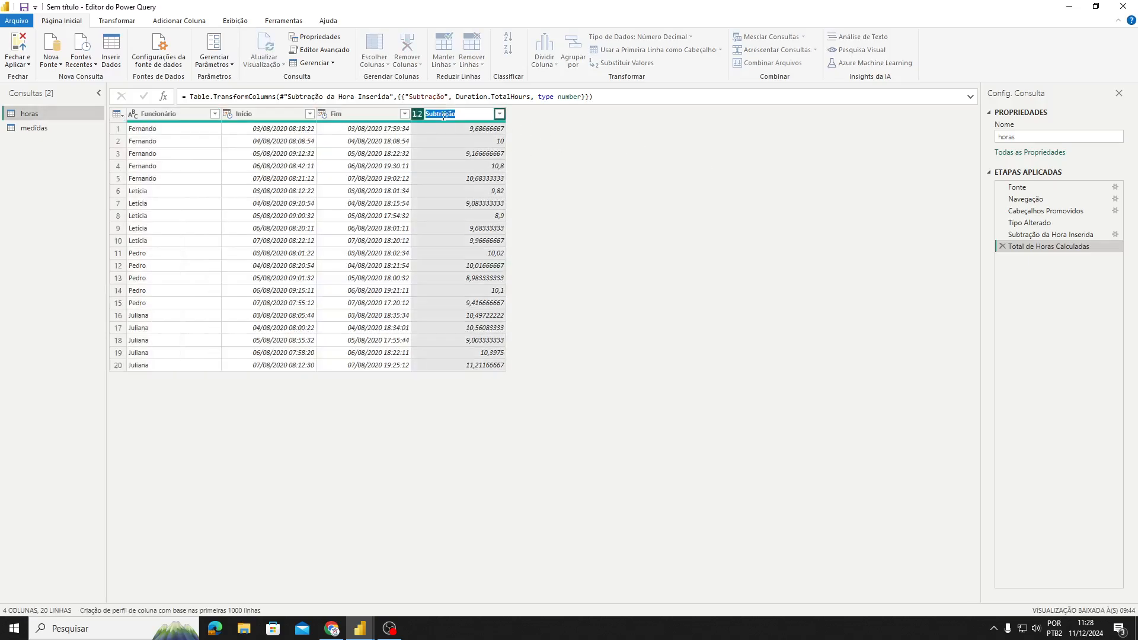
{"action": "type", "text": "horasTotal"}
{"action": "key", "text": "Return"}
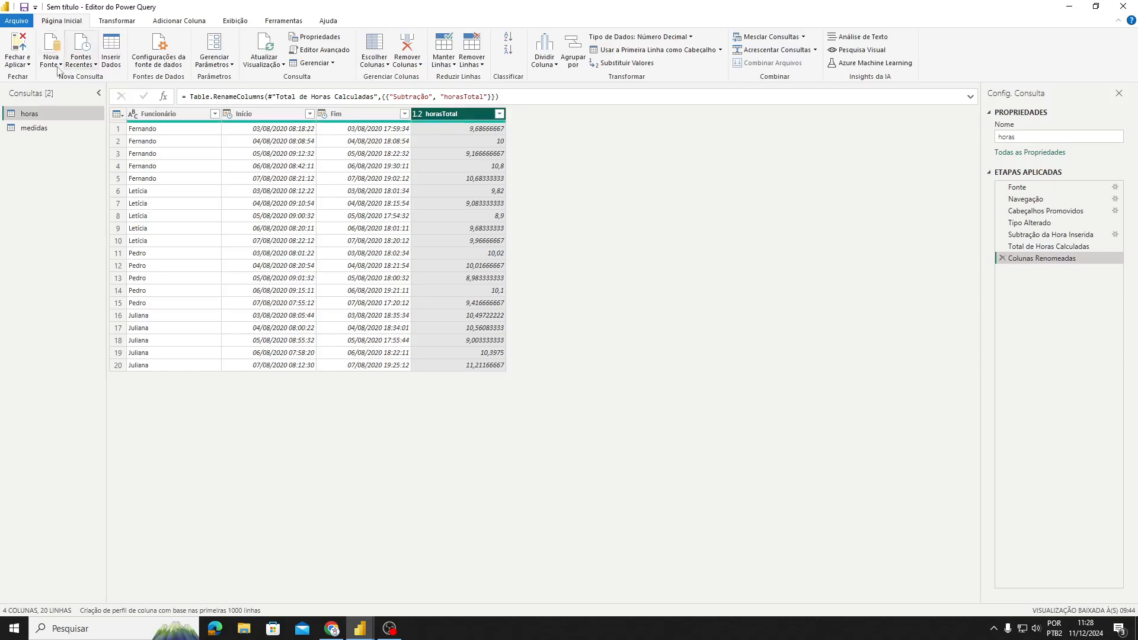
{"action": "left_click", "coordinate": [18, 50]}
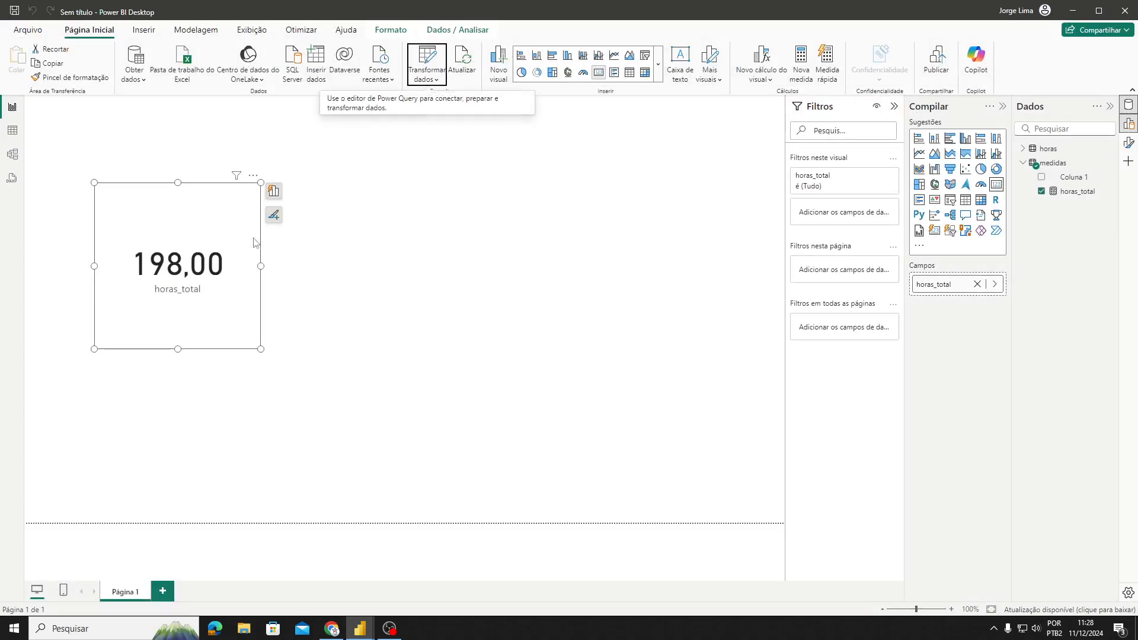
Step: Nudge the horas_total card and add a slicer on the Funcionário field, shortened to fit its list and placed beside the card
{"action": "left_click_drag", "start_coordinate": [202, 349], "coordinate": [180, 344]}
{"action": "left_click", "coordinate": [588, 347]}
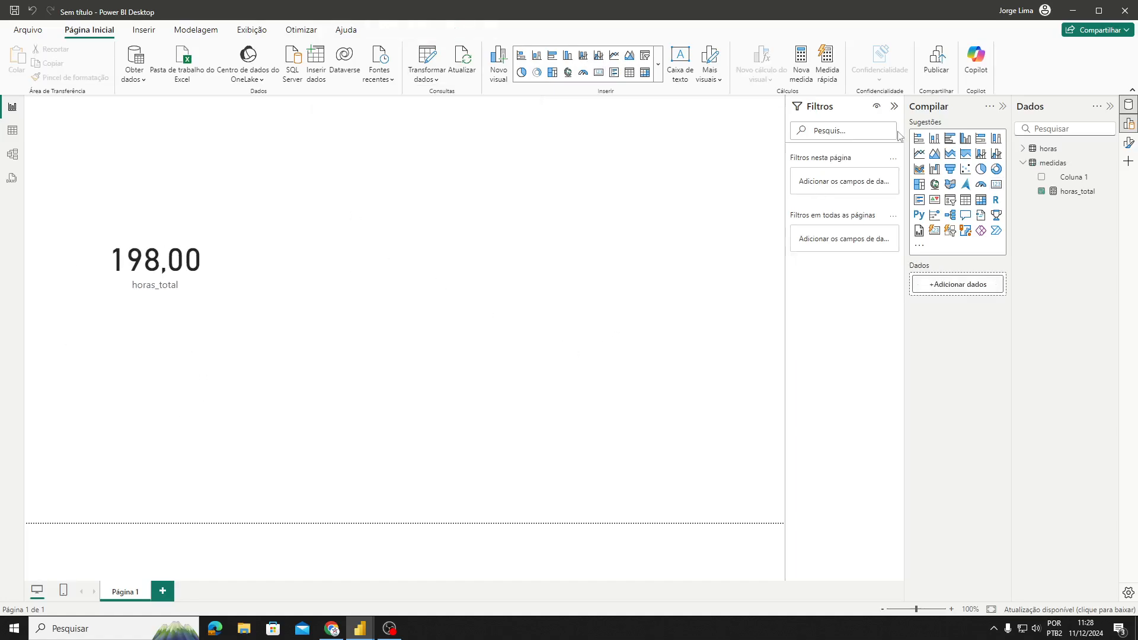
{"action": "left_click", "coordinate": [950, 200]}
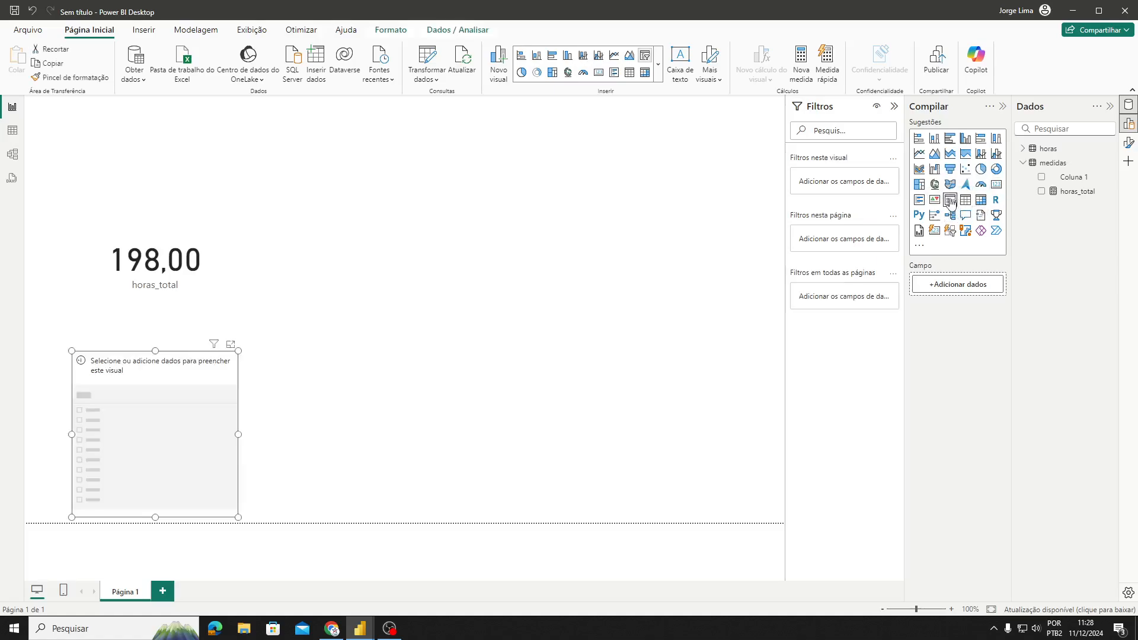
{"action": "left_click", "coordinate": [1022, 149]}
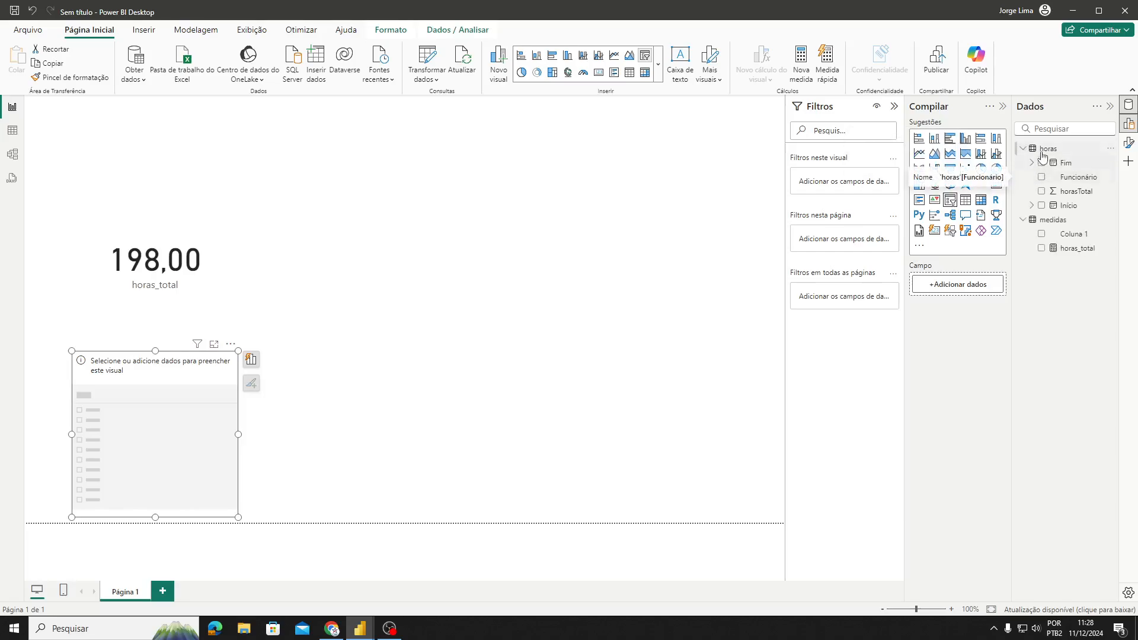
{"action": "left_click", "coordinate": [1042, 178]}
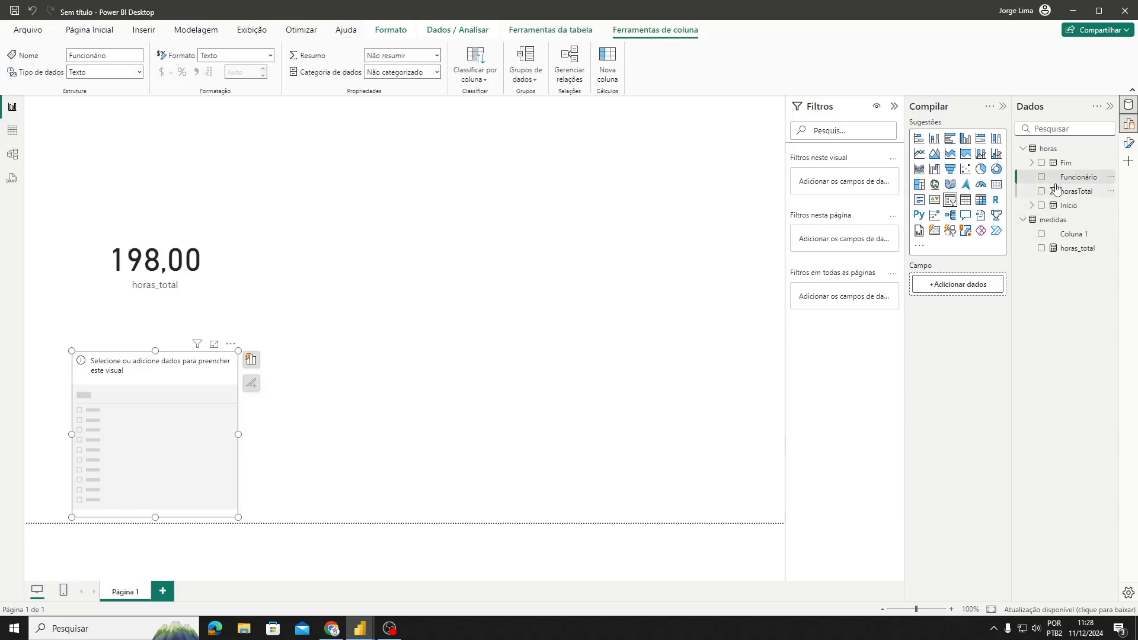
{"action": "left_click", "coordinate": [1041, 177]}
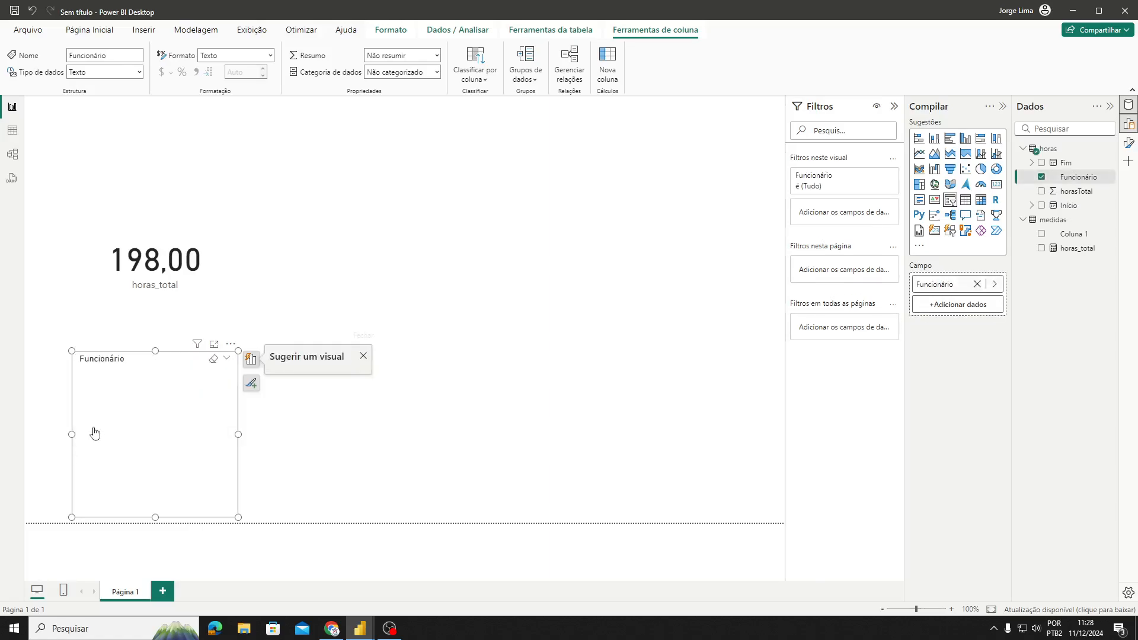
{"action": "left_click_drag", "start_coordinate": [154, 516], "coordinate": [393, 298]}
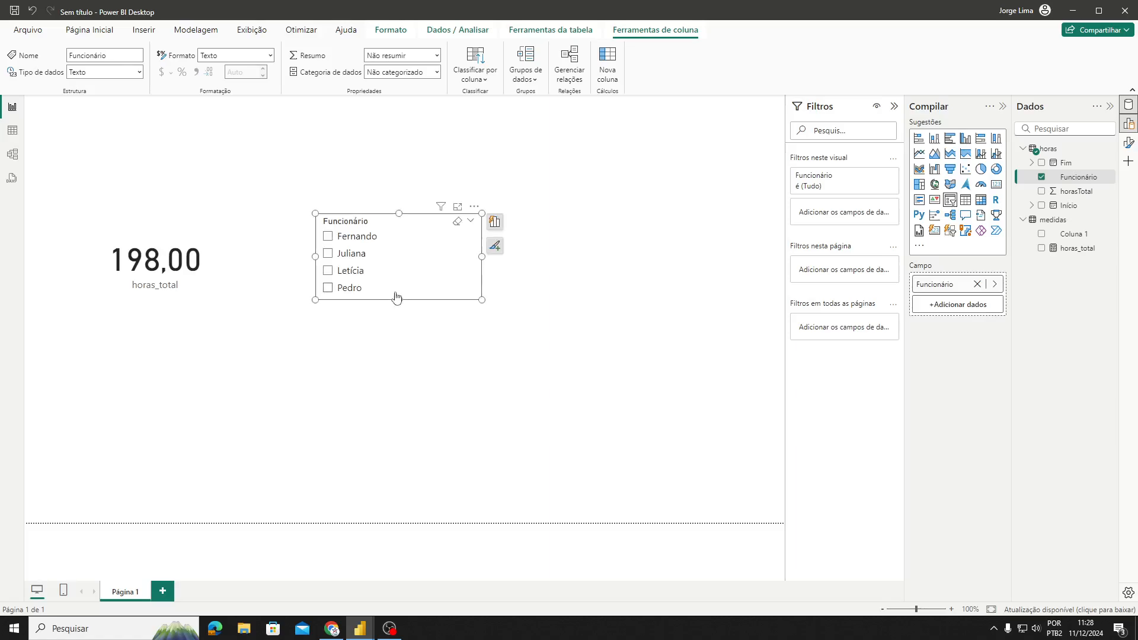
Step: Filter the report by each employee in turn in the Funcionário slicer, leaving the last employee selected
{"action": "left_click", "coordinate": [330, 238]}
{"action": "left_click", "coordinate": [330, 255]}
{"action": "left_click", "coordinate": [329, 272]}
{"action": "left_click", "coordinate": [329, 289]}
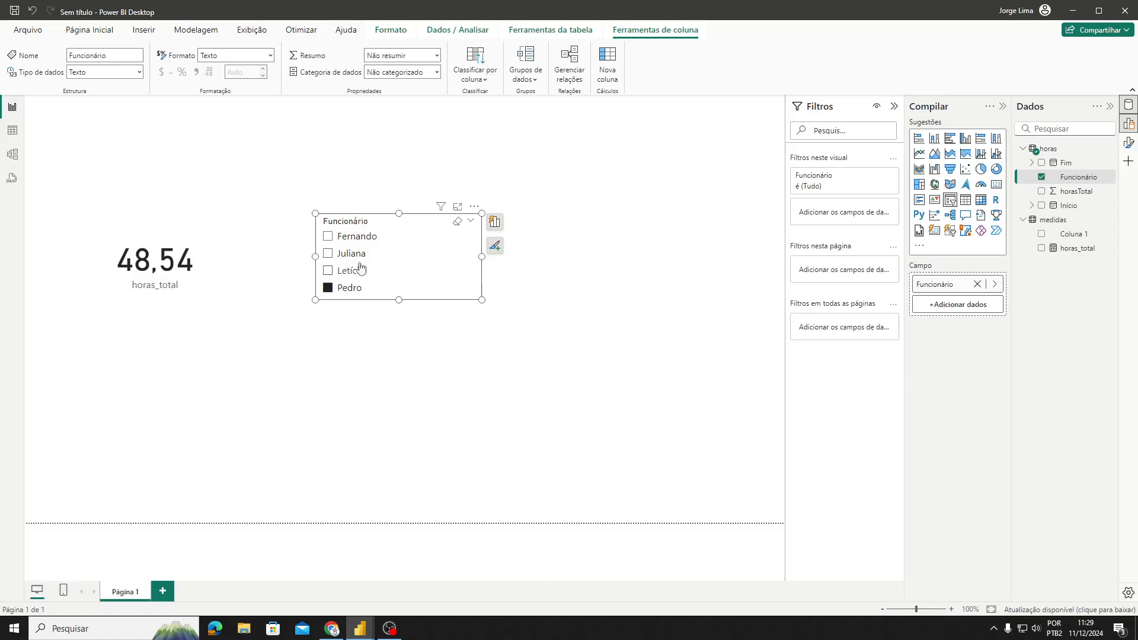
Step: Reduce the height of the horas_total card and move the Funcionário slicer closer, roughly level with it
{"action": "left_click", "coordinate": [180, 340]}
{"action": "left_click_drag", "start_coordinate": [158, 342], "coordinate": [177, 286]}
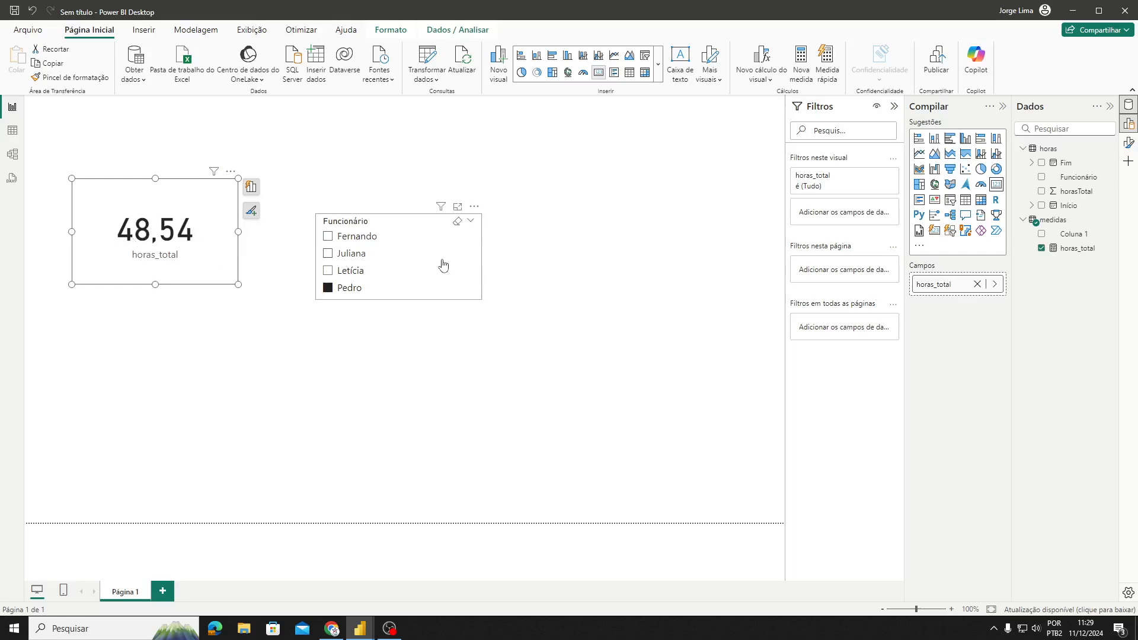
{"action": "left_click_drag", "start_coordinate": [484, 270], "coordinate": [457, 244]}
{"action": "left_click", "coordinate": [577, 313]}
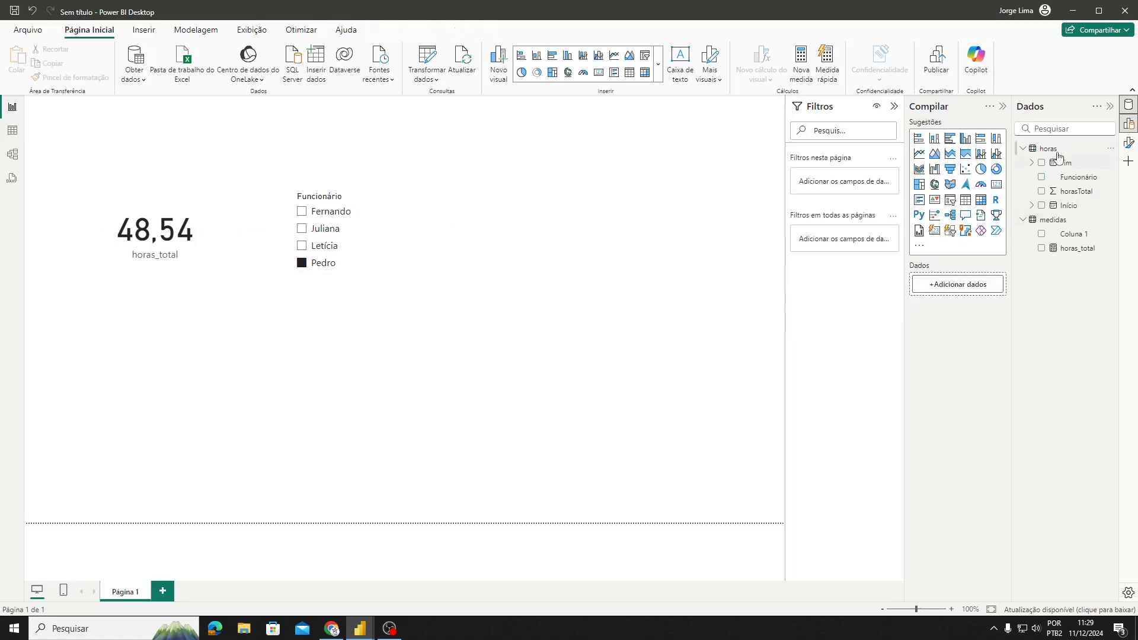
Step: Start a new measure in the medidas table named horas_trabalhadas, with its definition beginning on a second line
{"action": "left_click", "coordinate": [1050, 221]}
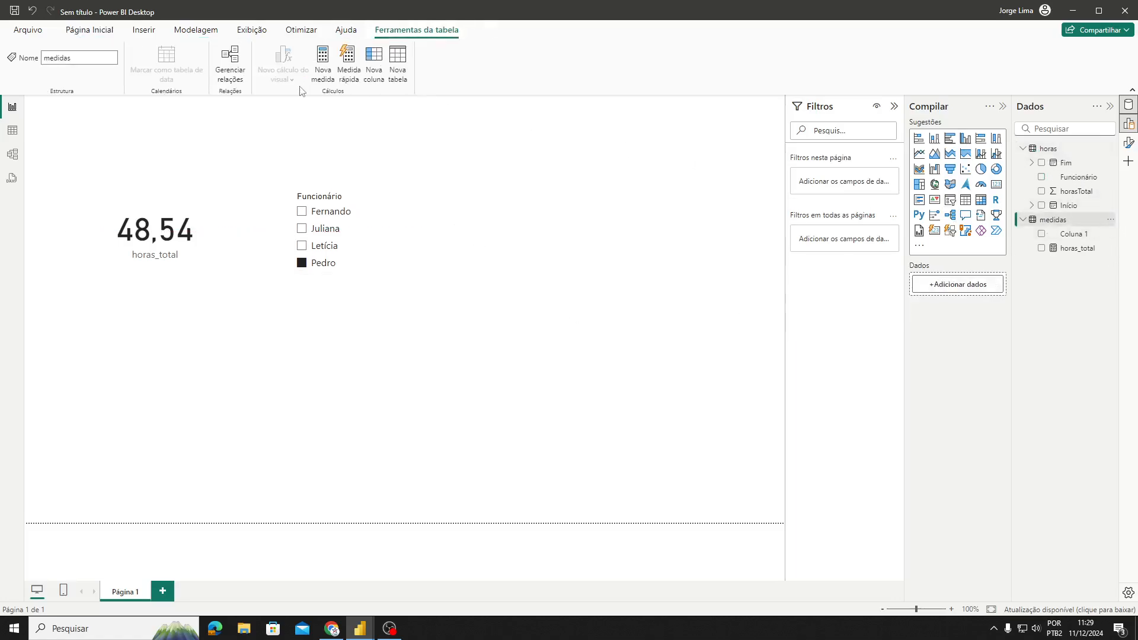
{"action": "left_click", "coordinate": [323, 58]}
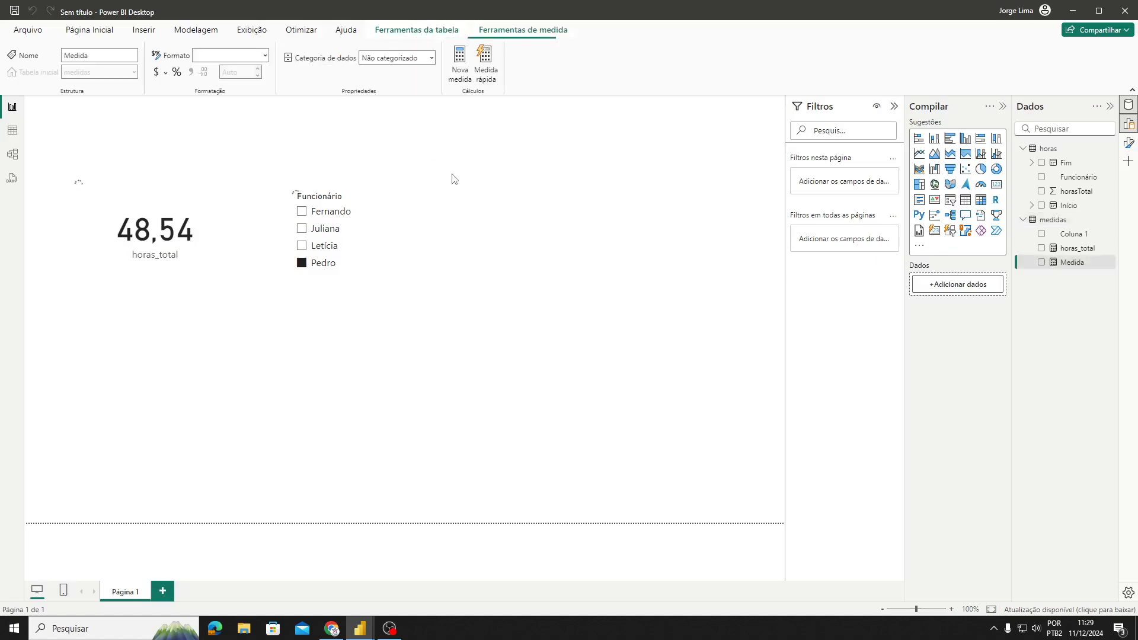
{"action": "type", "text": "horas_t"}
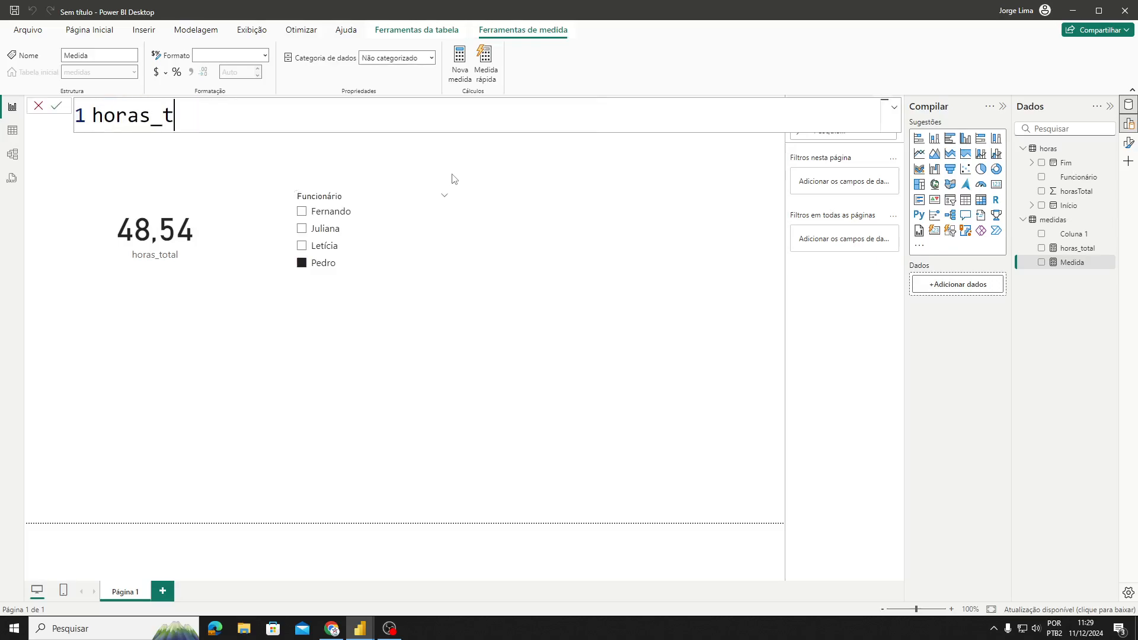
{"action": "type", "text": "rabalhadas ="}
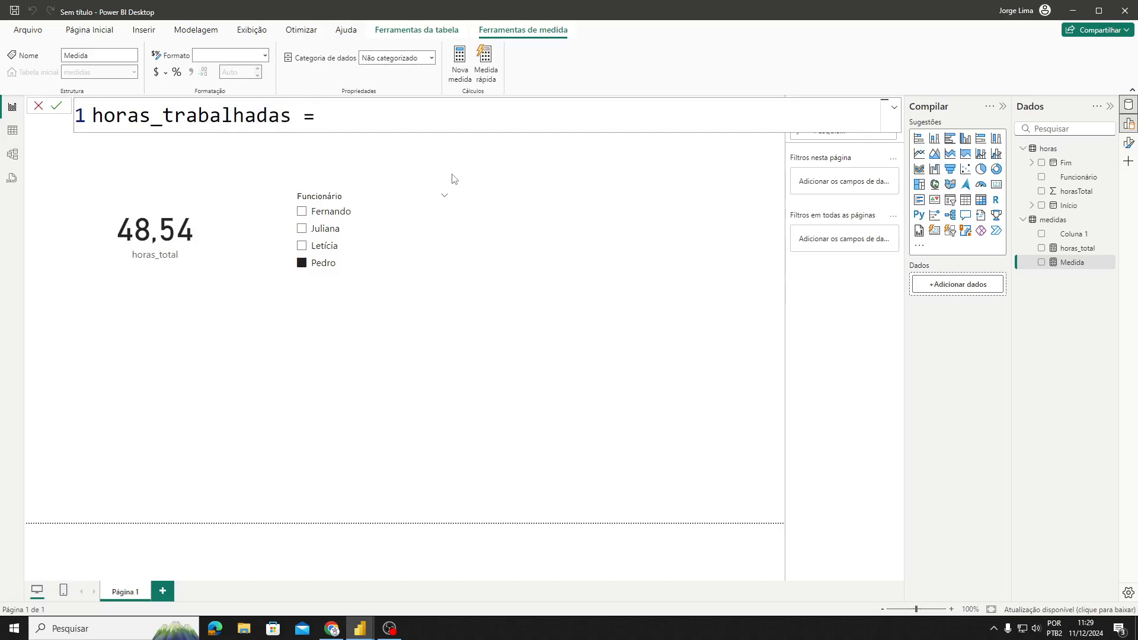
{"action": "key", "text": "shift+Return"}
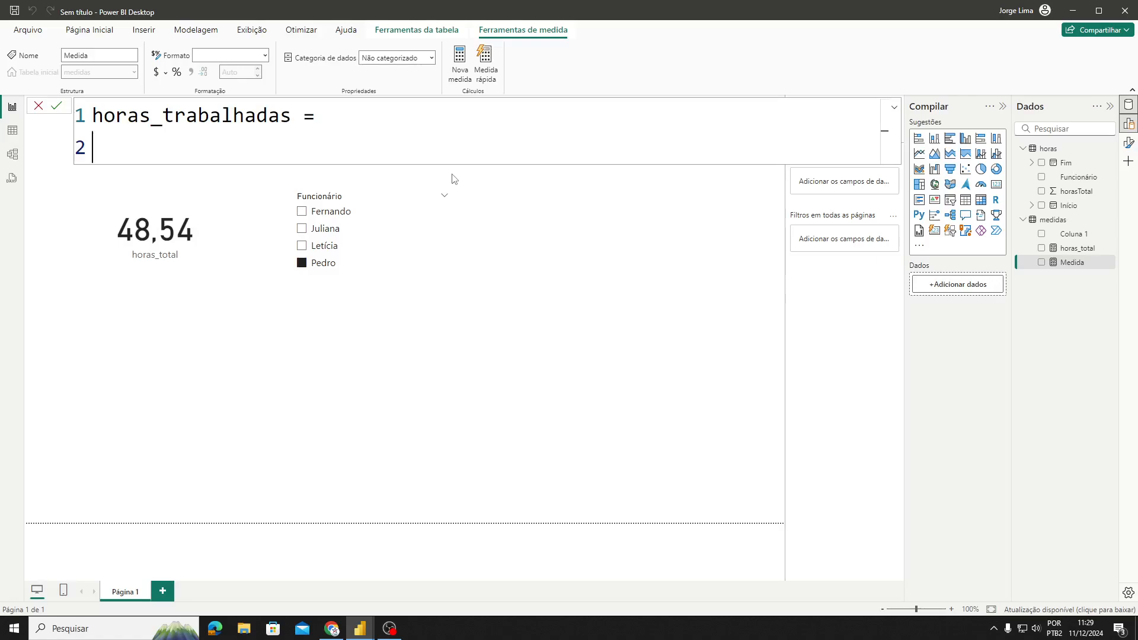
Step: Define the variable horas as sum(horas[horasTotal]) in the horas_trabalhadas measure and commit the formula
{"action": "type", "text": "var "}
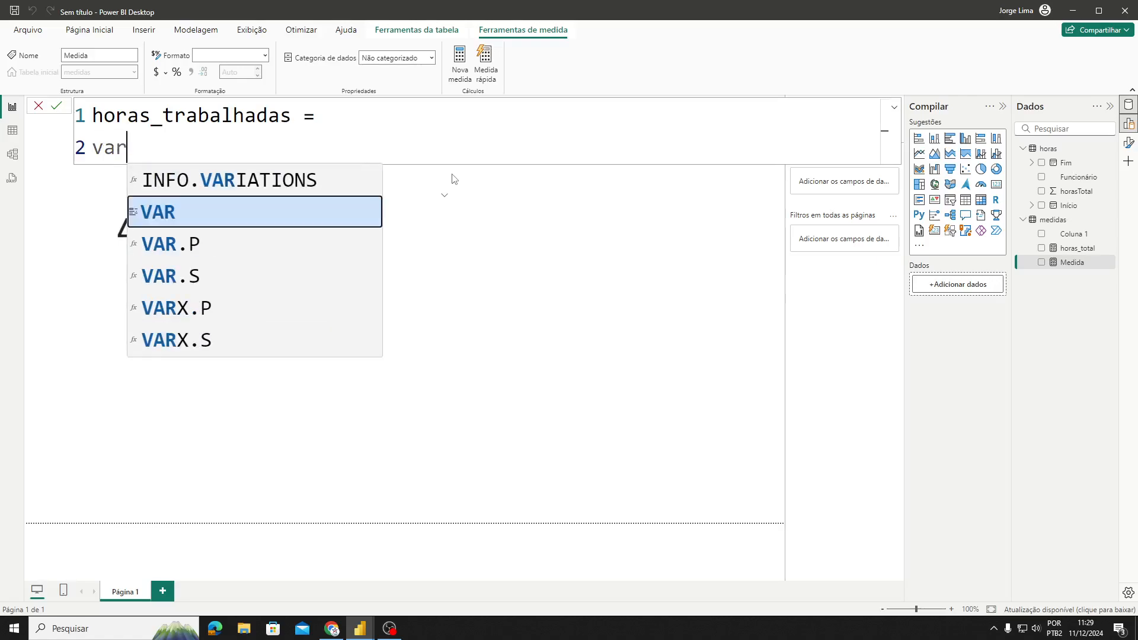
{"action": "type", "text": "horas"}
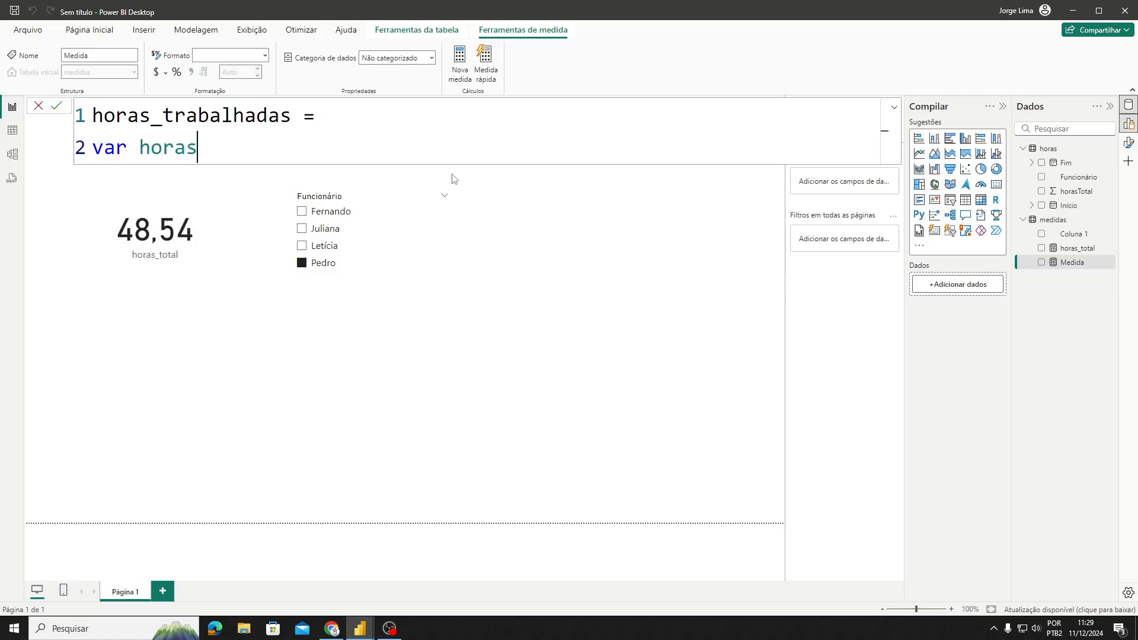
{"action": "type", "text": " = sum("}
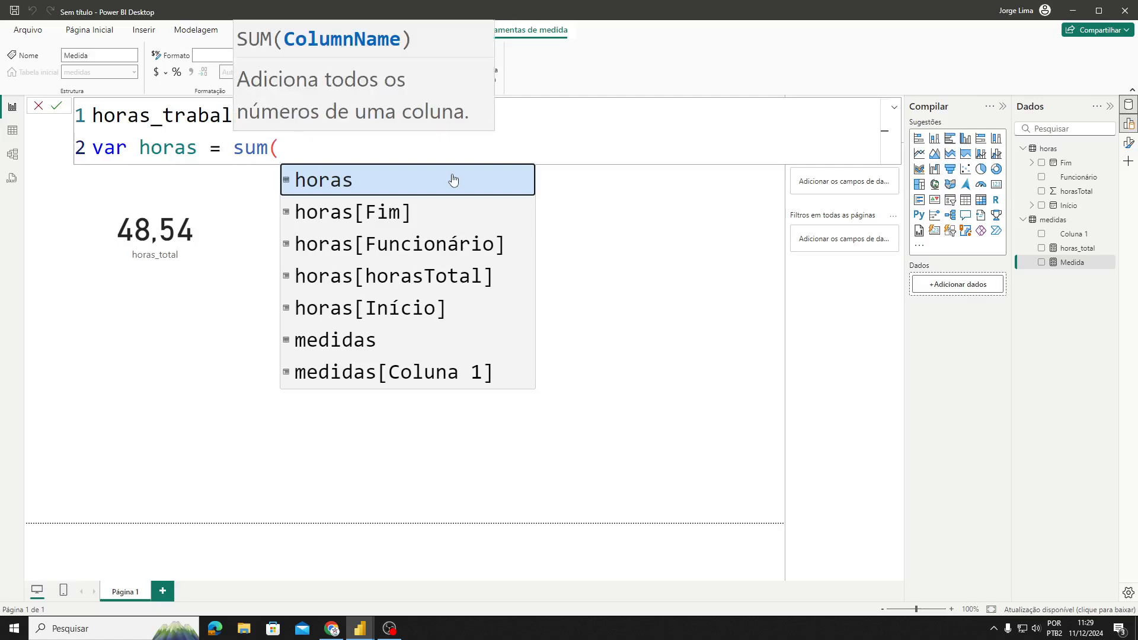
{"action": "key", "text": "Down"}
{"action": "key", "text": "Down"}
{"action": "key", "text": "Down"}
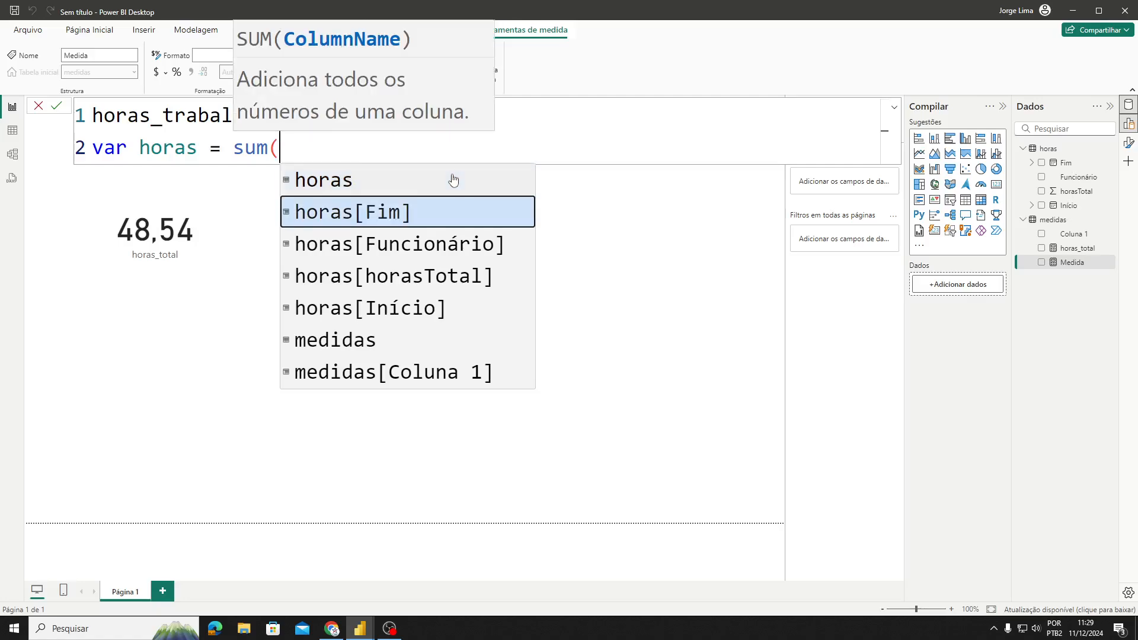
{"action": "key", "text": "Tab"}
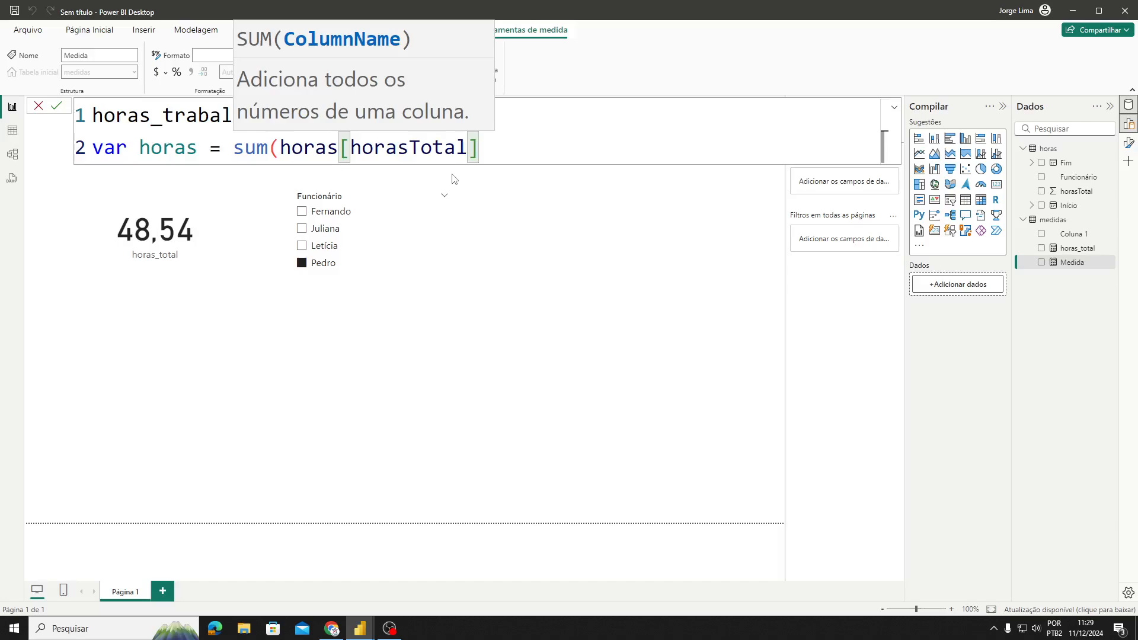
{"action": "type", "text": ")"}
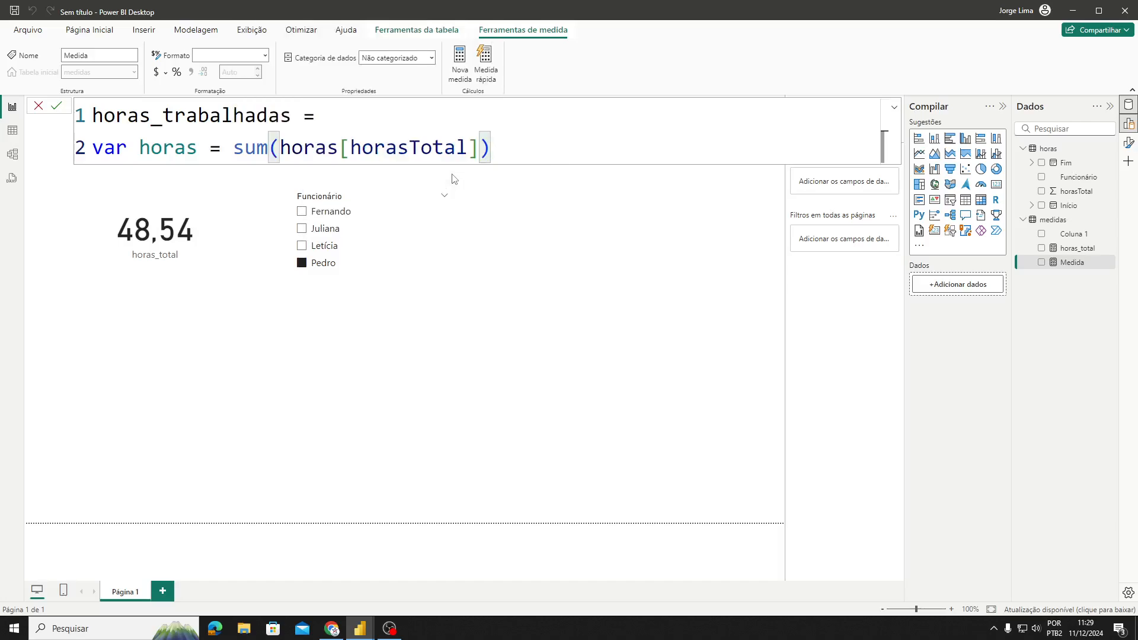
{"action": "key", "text": "Return"}
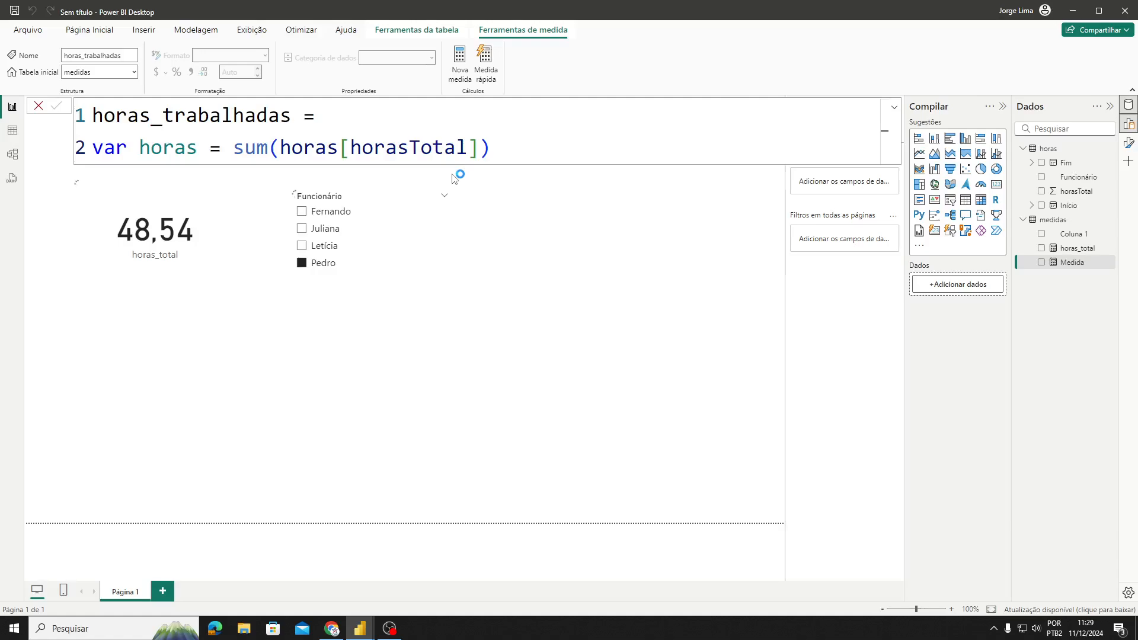
Step: Complete the horas_trabalhadas formula by adding RETURN and the horas variable on new lines, and commit it
{"action": "left_click", "coordinate": [500, 150]}
{"action": "key", "text": "shift+Return"}
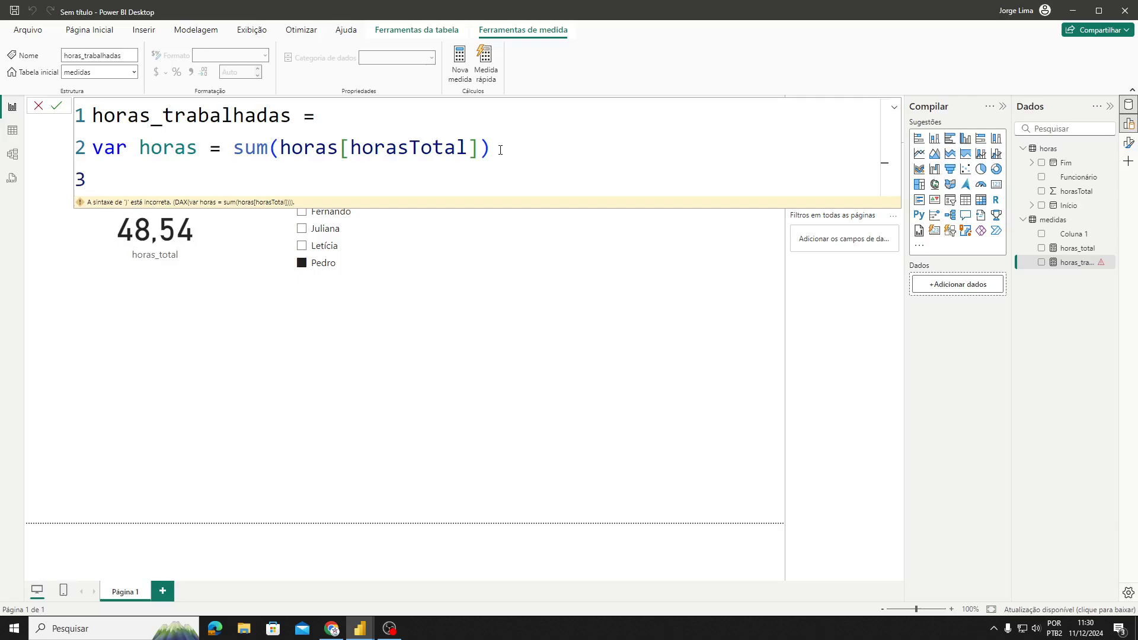
{"action": "type", "text": "ret"}
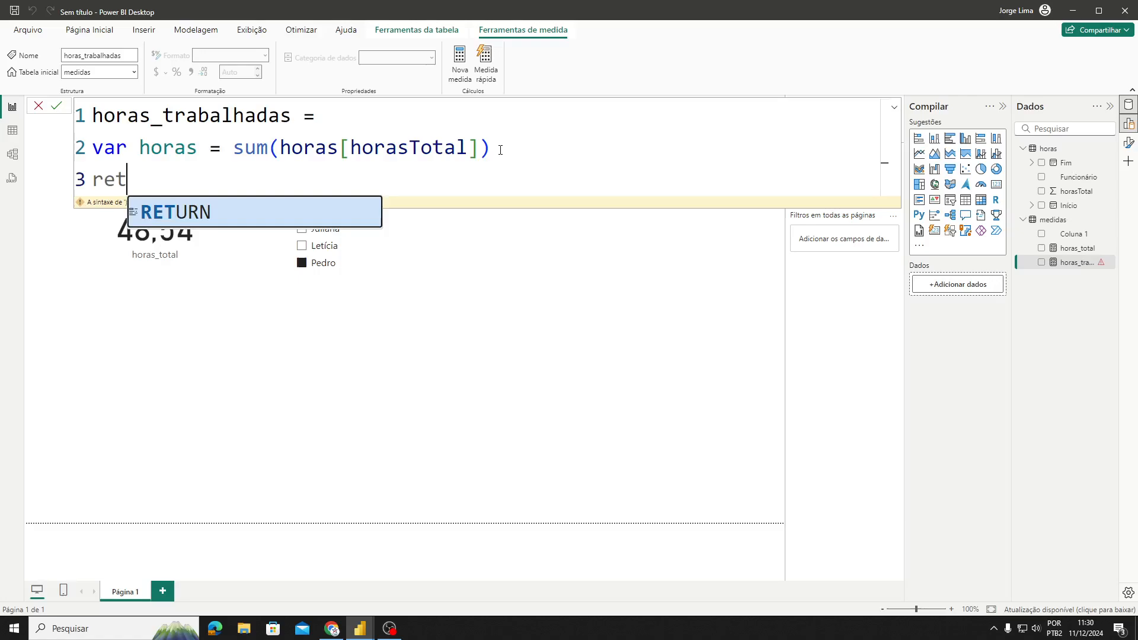
{"action": "key", "text": "Tab"}
{"action": "key", "text": "shift+Return"}
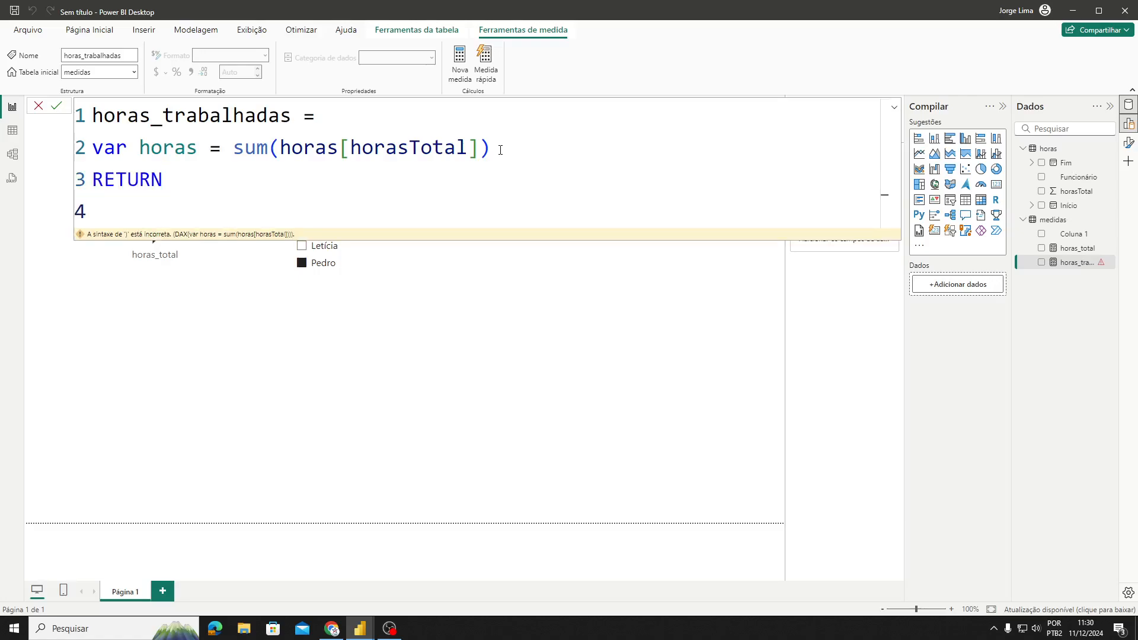
{"action": "type", "text": "ho"}
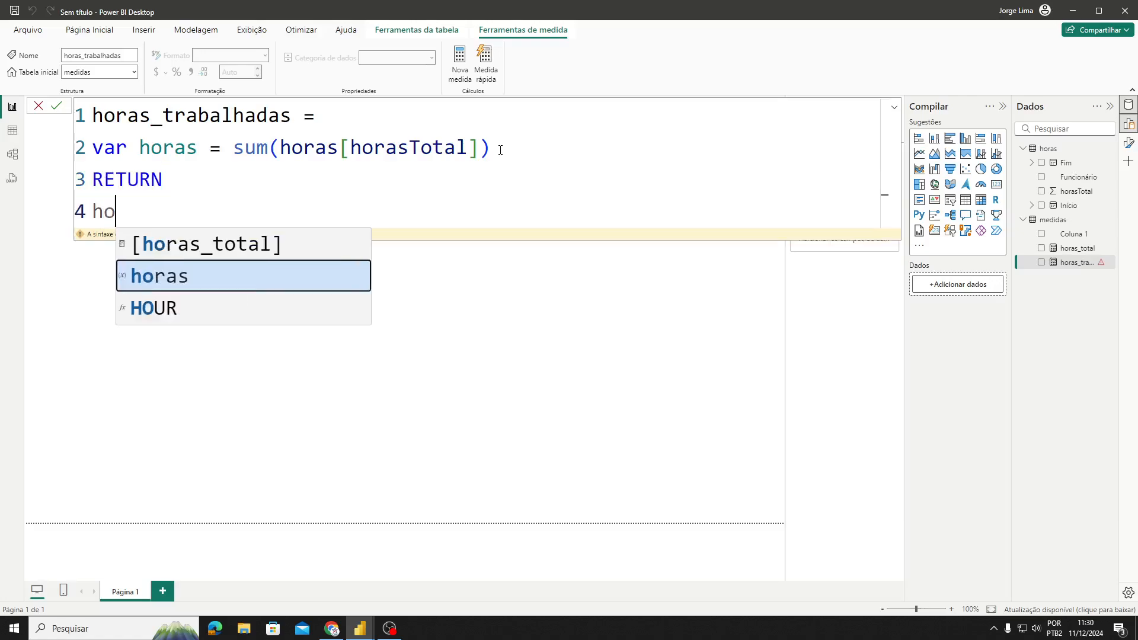
{"action": "left_click", "coordinate": [181, 284]}
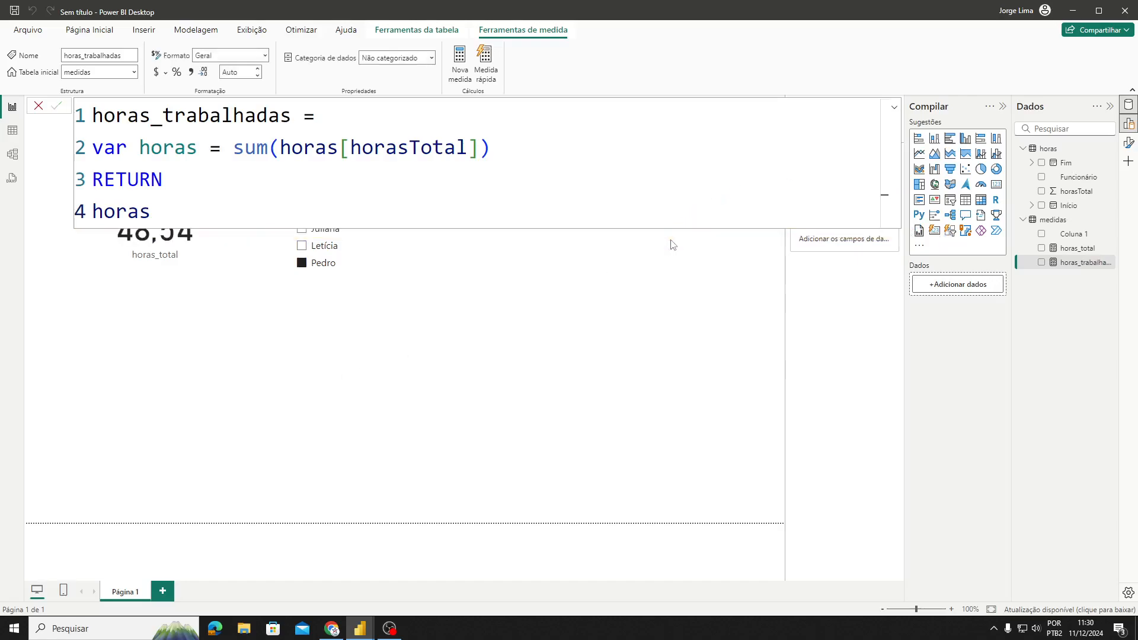
Step: Collapse the formula editor and add a second card visual showing the horas_trabalhadas measure
{"action": "left_click", "coordinate": [894, 109]}
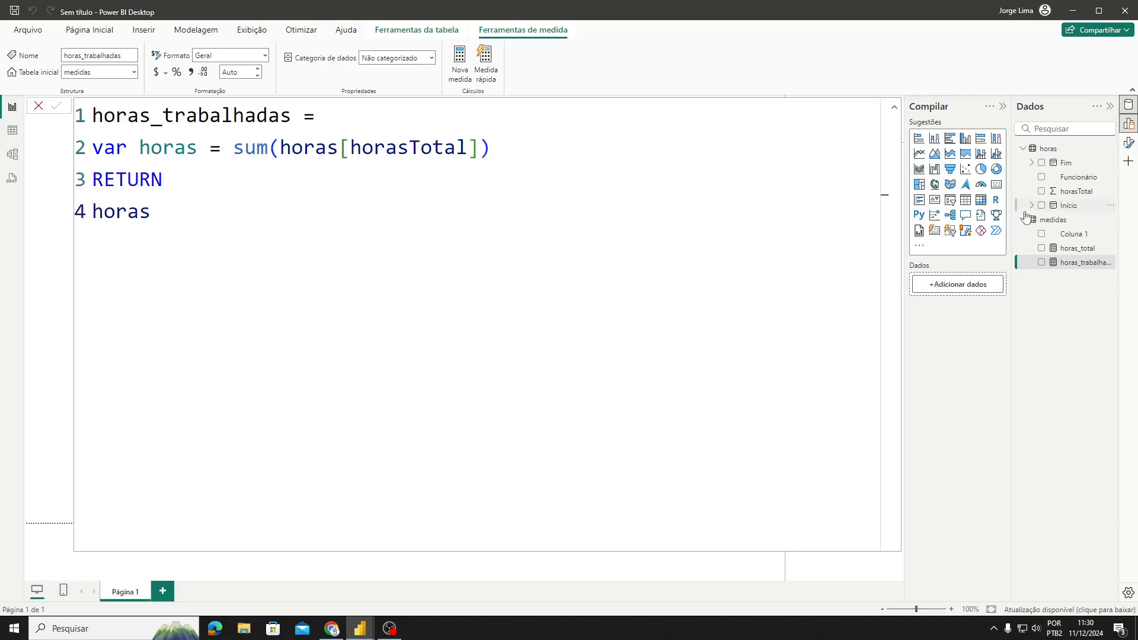
{"action": "left_click", "coordinate": [895, 108]}
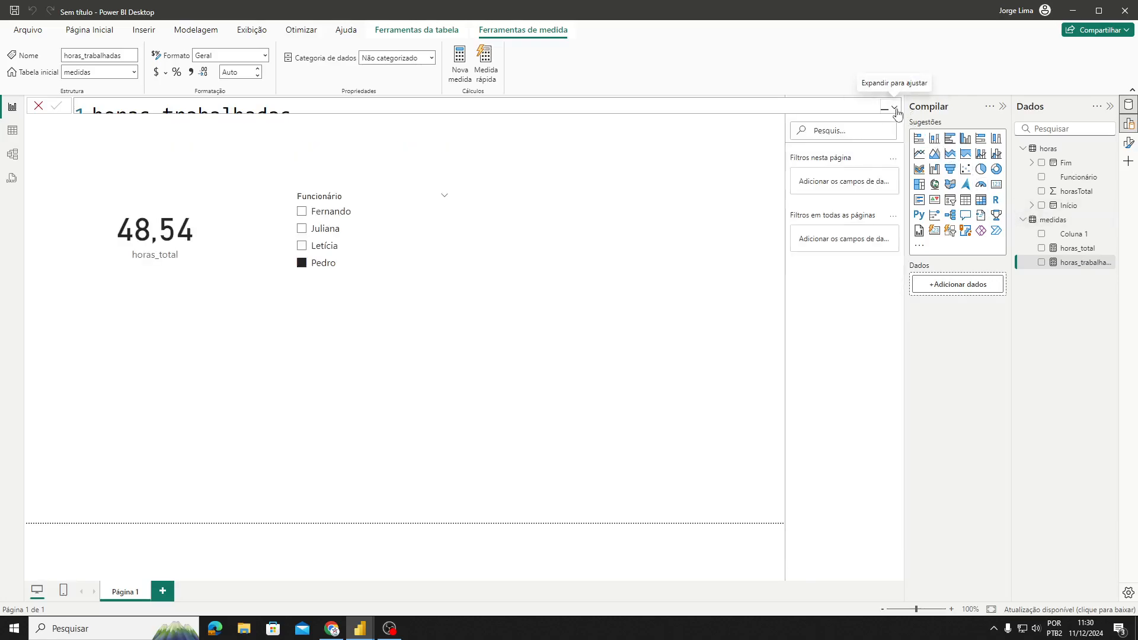
{"action": "left_click", "coordinate": [997, 188]}
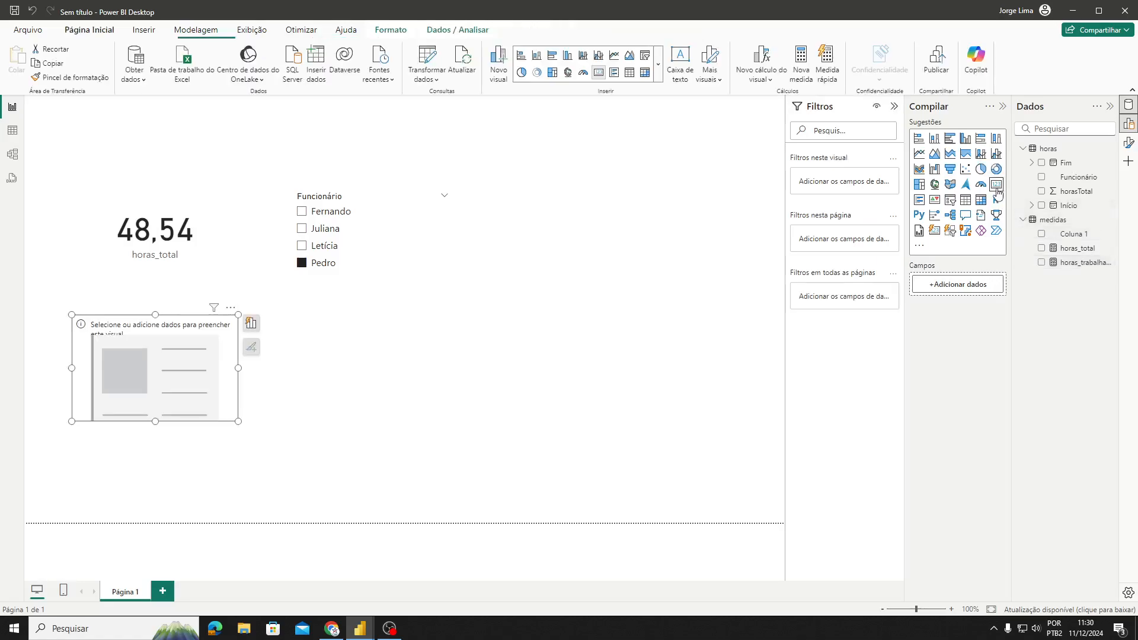
{"action": "left_click", "coordinate": [1041, 263]}
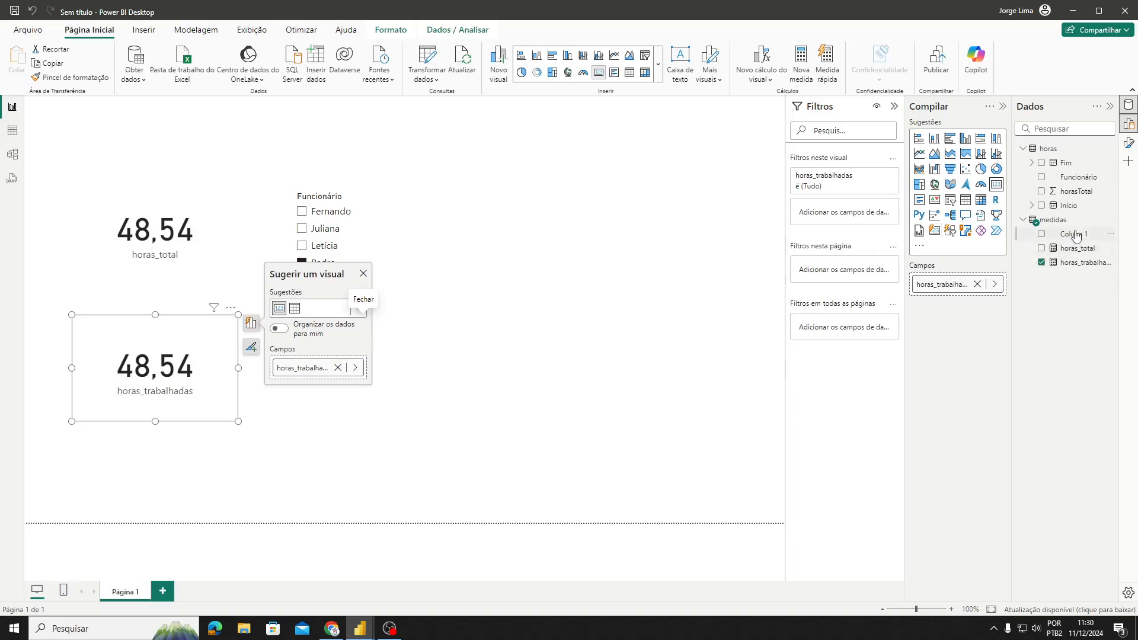
Step: Wrap the sum in the horas variable of the horas_trabalhadas measure in int() and commit the formula
{"action": "left_click", "coordinate": [1067, 264]}
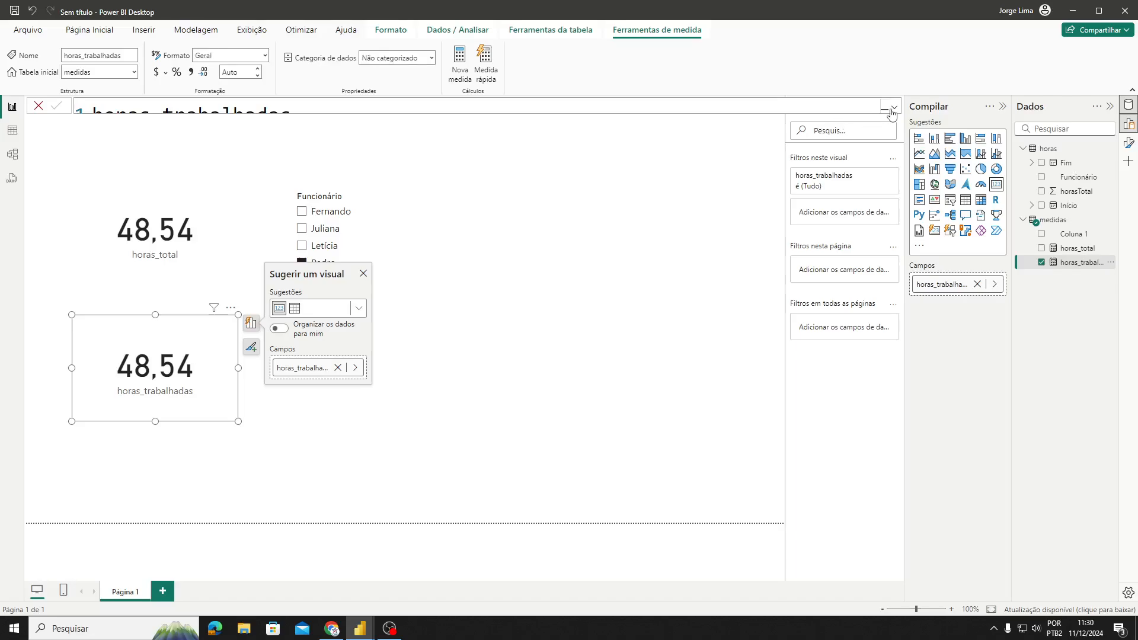
{"action": "left_click", "coordinate": [894, 108]}
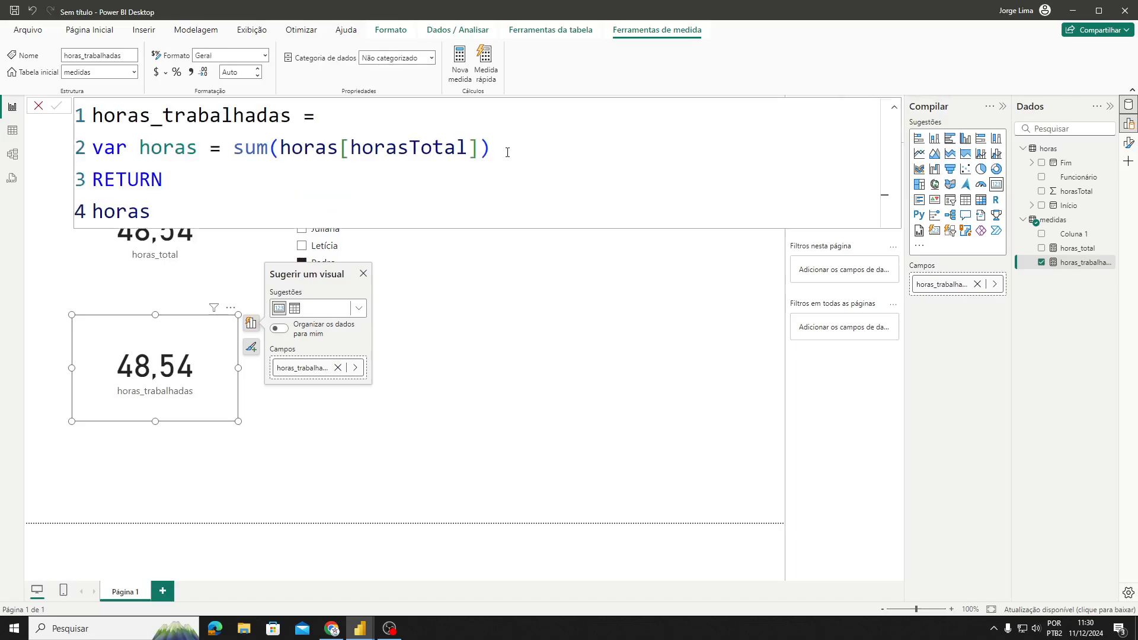
{"action": "left_click", "coordinate": [233, 149]}
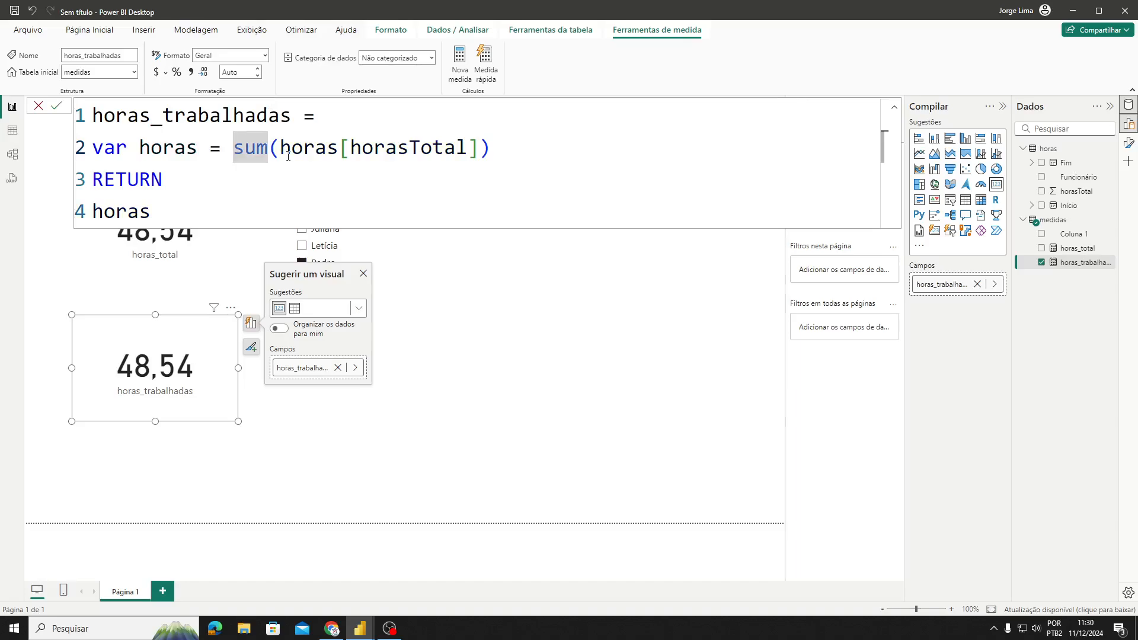
{"action": "type", "text": "int("}
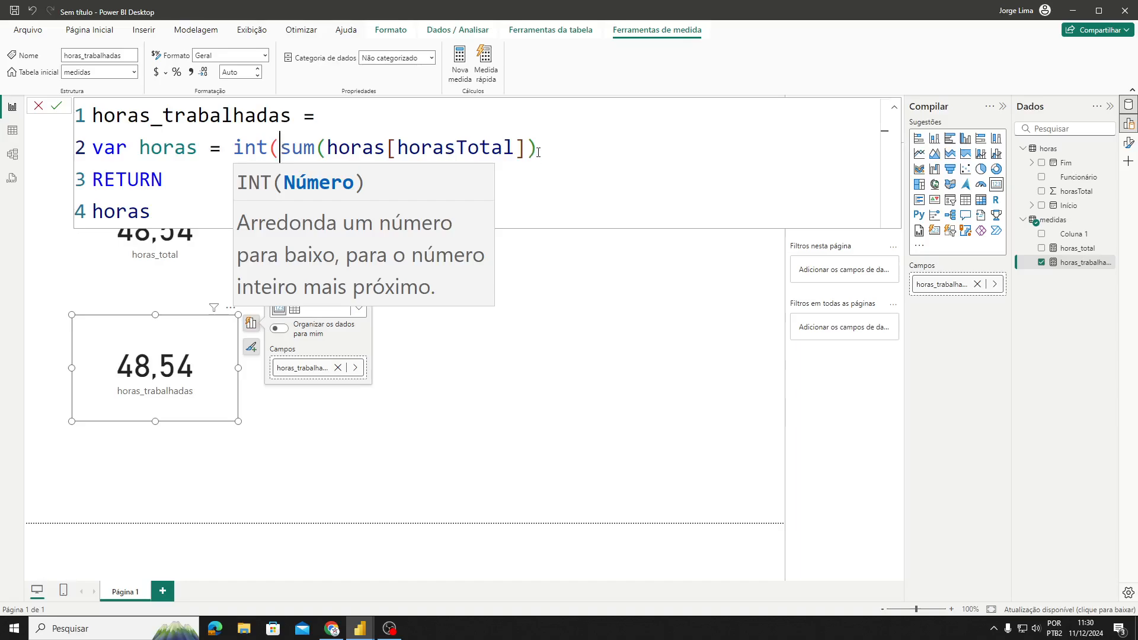
{"action": "left_click", "coordinate": [538, 152]}
{"action": "type", "text": ")"}
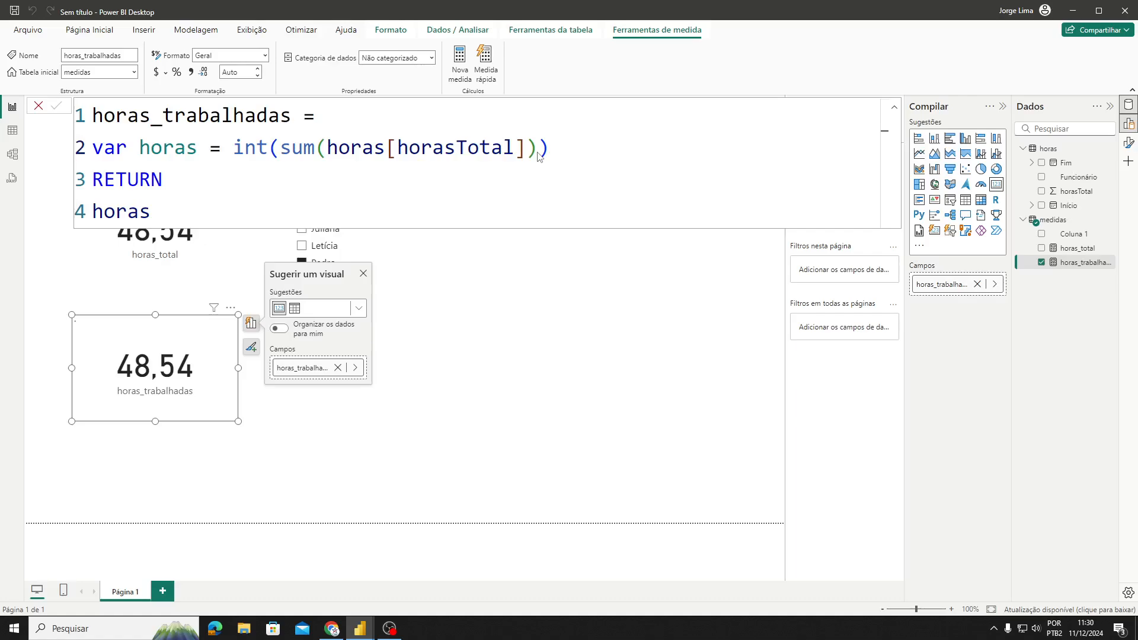
{"action": "key", "text": "Return"}
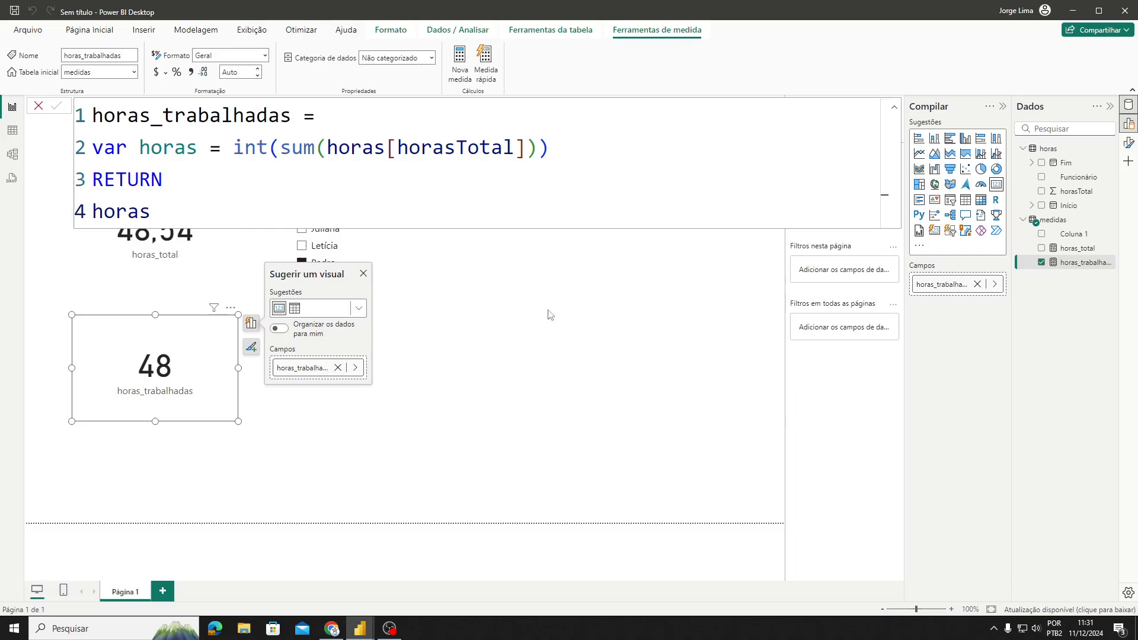
Step: Move the horas_total card down beside the horas_trabalhadas card, under the employee slicer
{"action": "left_click", "coordinate": [449, 325]}
{"action": "left_click_drag", "start_coordinate": [198, 278], "coordinate": [342, 399]}
{"action": "left_click_drag", "start_coordinate": [271, 326], "coordinate": [264, 336]}
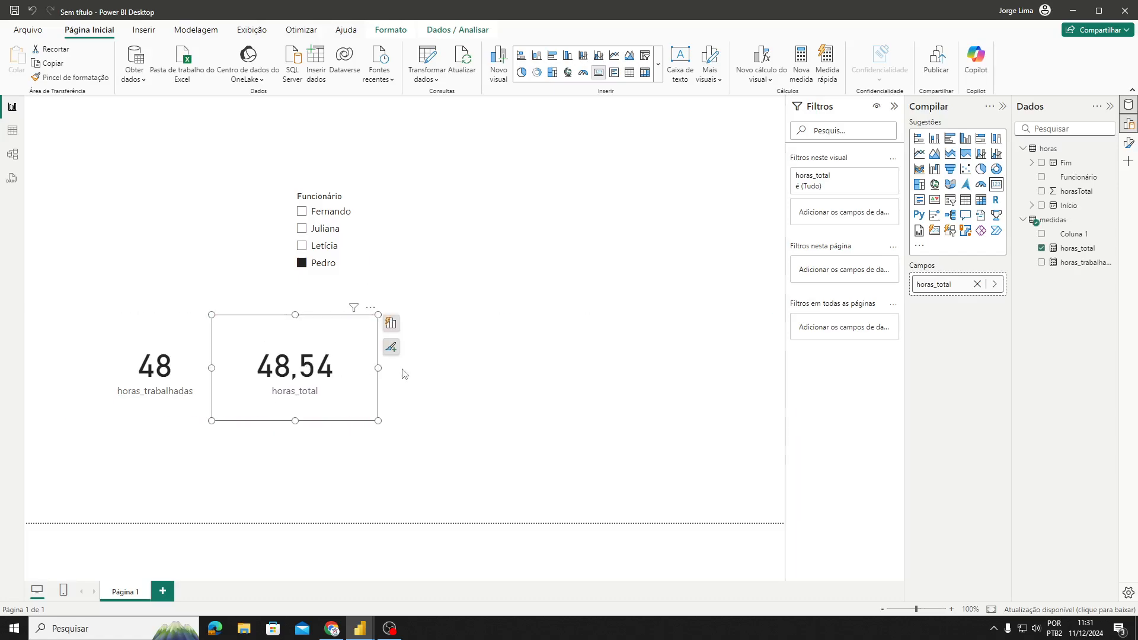
Step: Add a variable minutos = sum(horas[horasTotal])-horas on a new line before RETURN in the horas_trabalhadas measure
{"action": "left_click", "coordinate": [188, 374]}
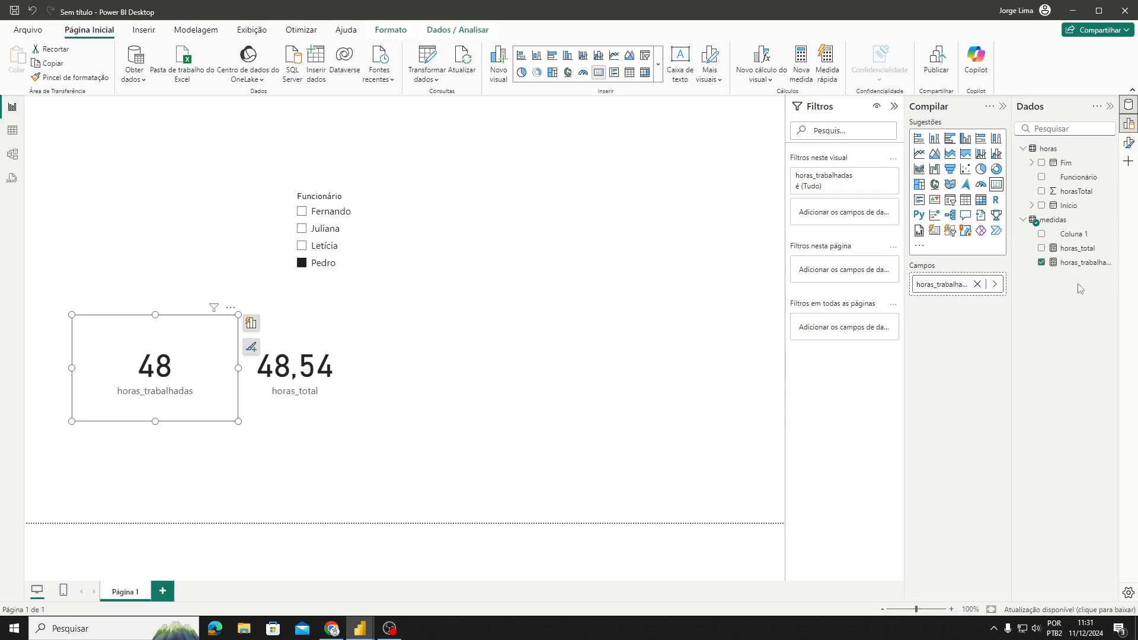
{"action": "left_click", "coordinate": [1077, 265]}
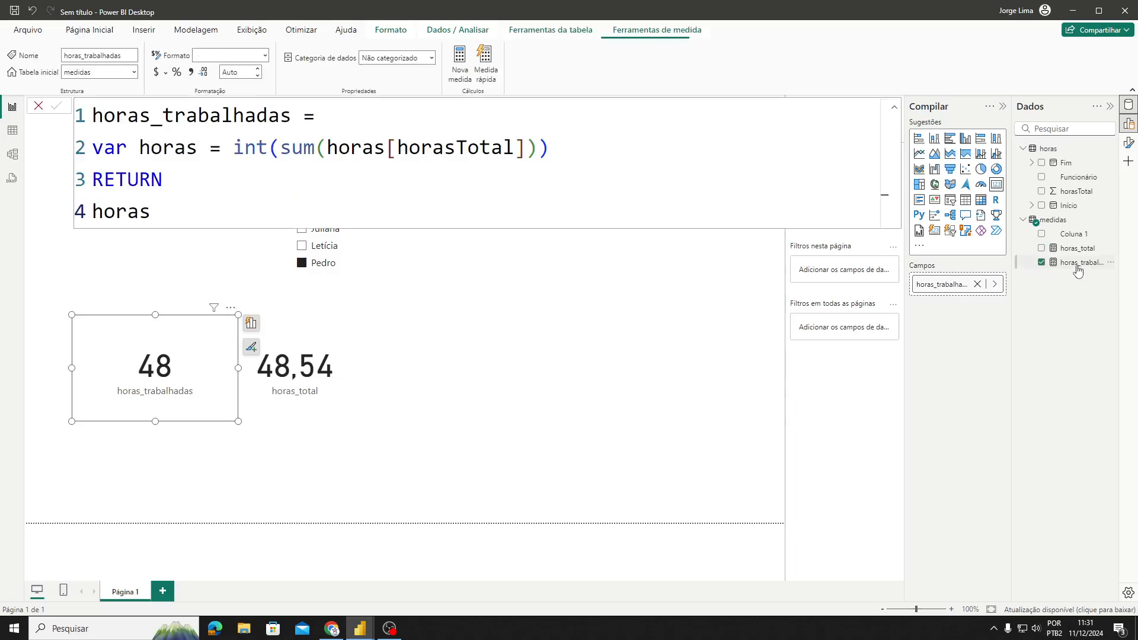
{"action": "left_click", "coordinate": [591, 150]}
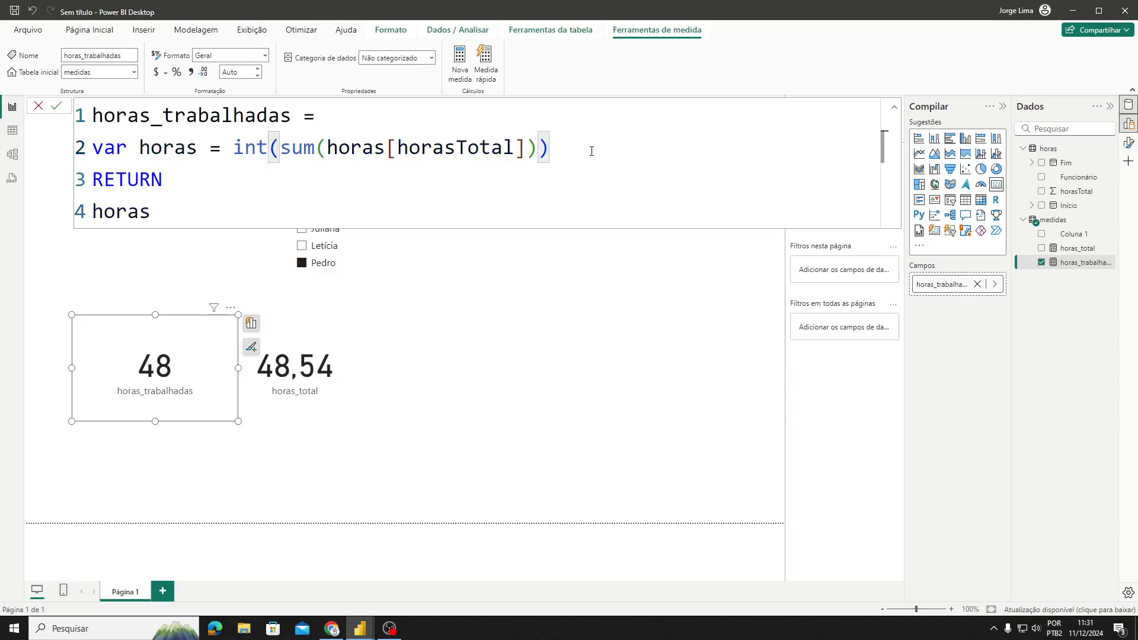
{"action": "key", "text": "Return"}
{"action": "type", "text": "var "}
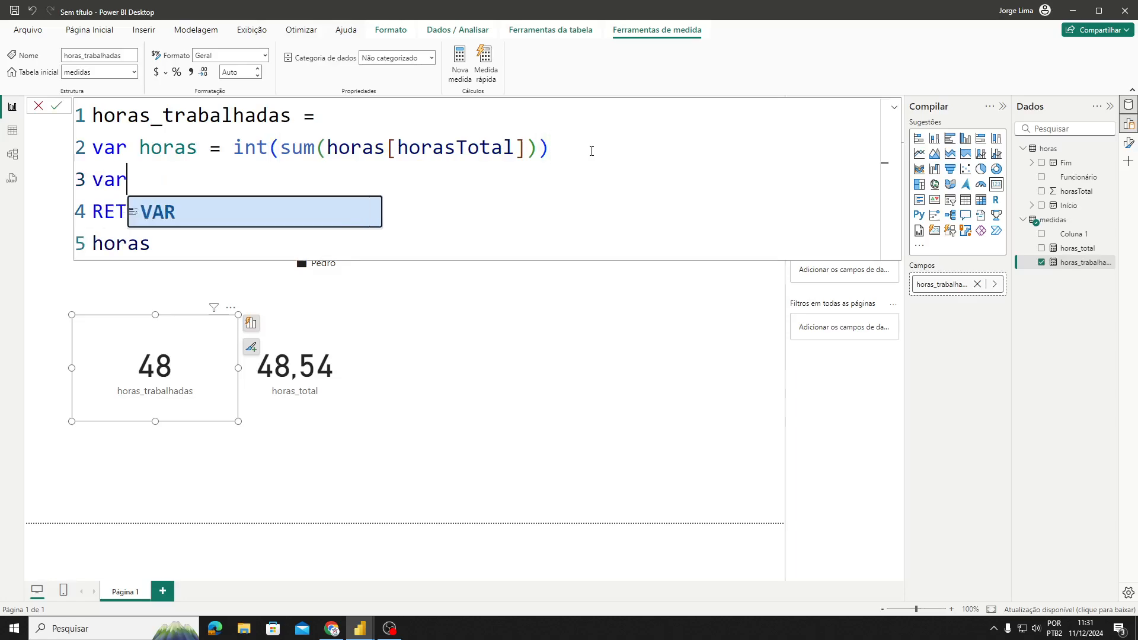
{"action": "type", "text": "minut"}
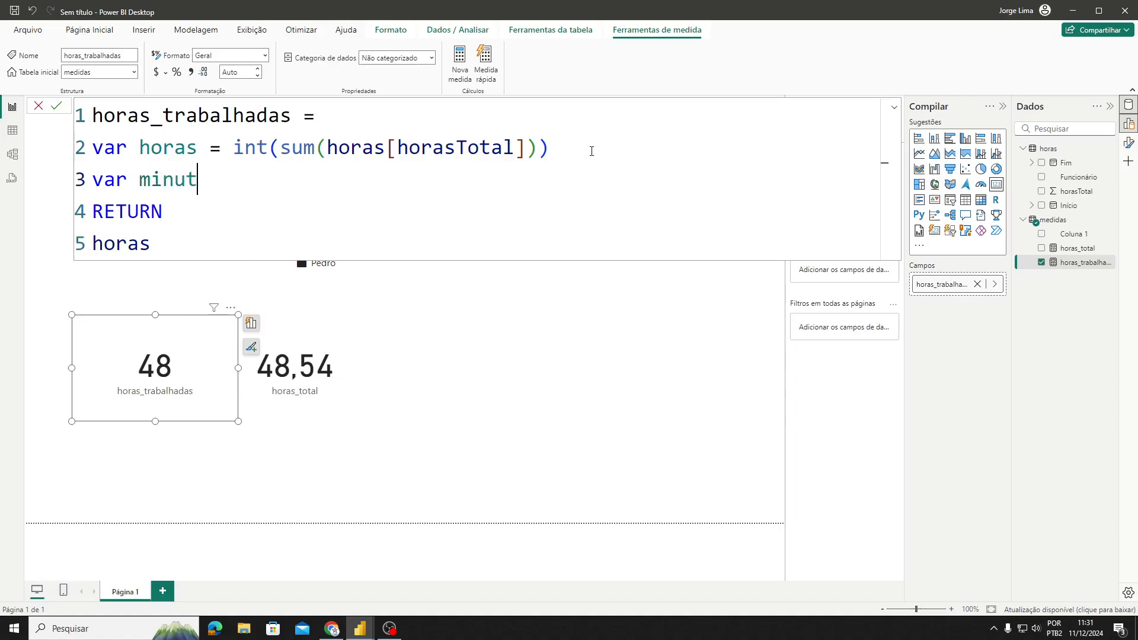
{"action": "type", "text": "os = sum(horas[horasTotal"}
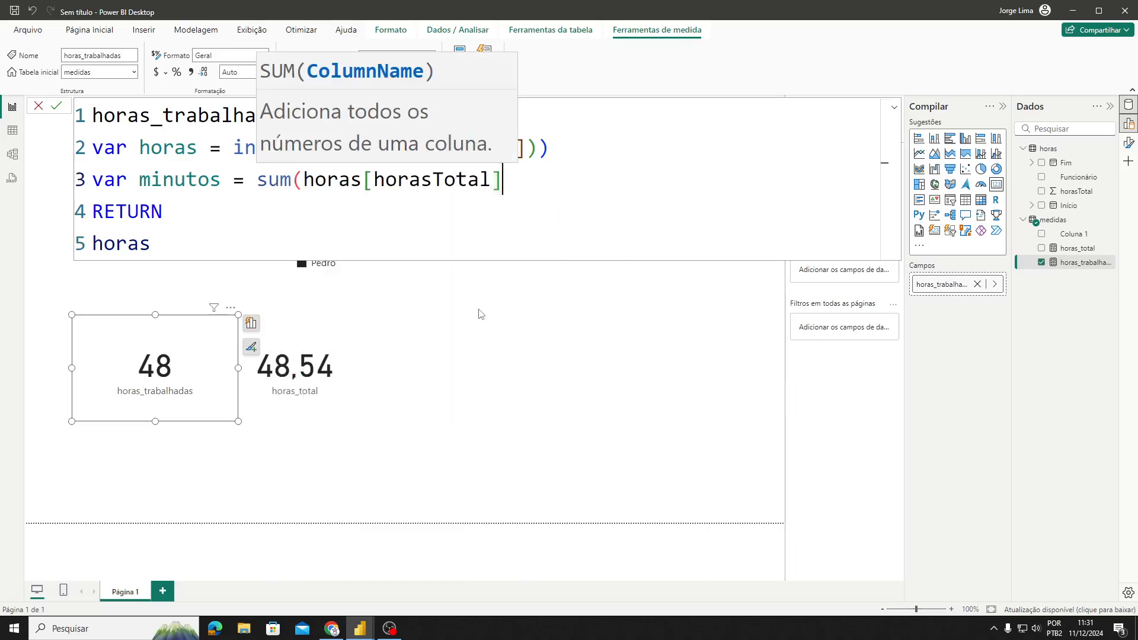
{"action": "left_click", "coordinate": [480, 312]}
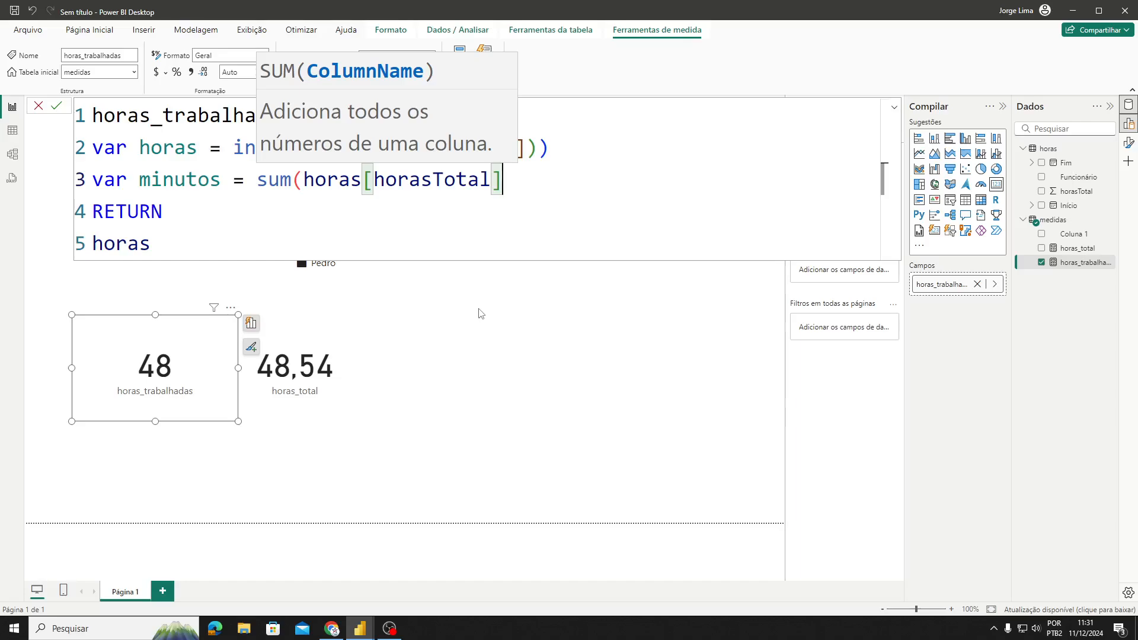
{"action": "type", "text": ")"}
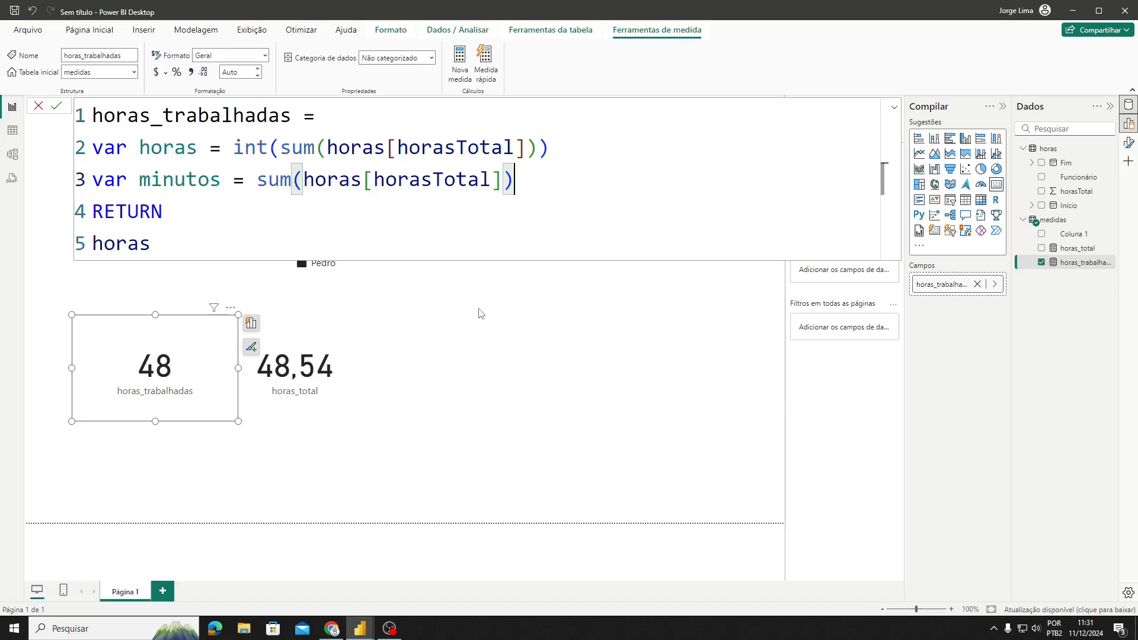
{"action": "type", "text": "-"}
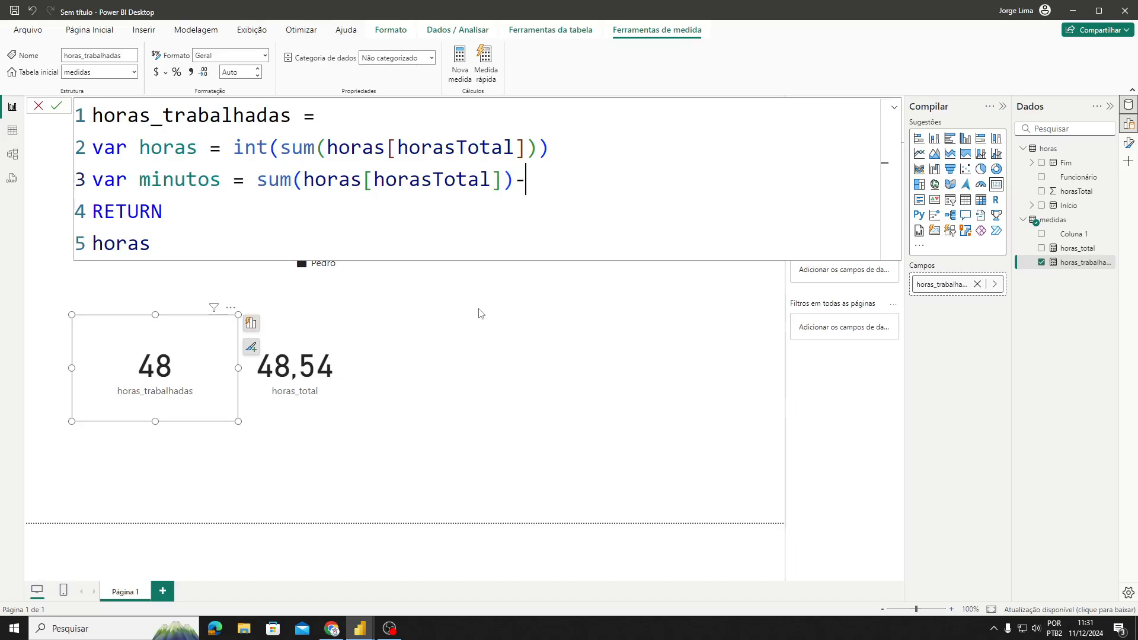
{"action": "type", "text": "hora"}
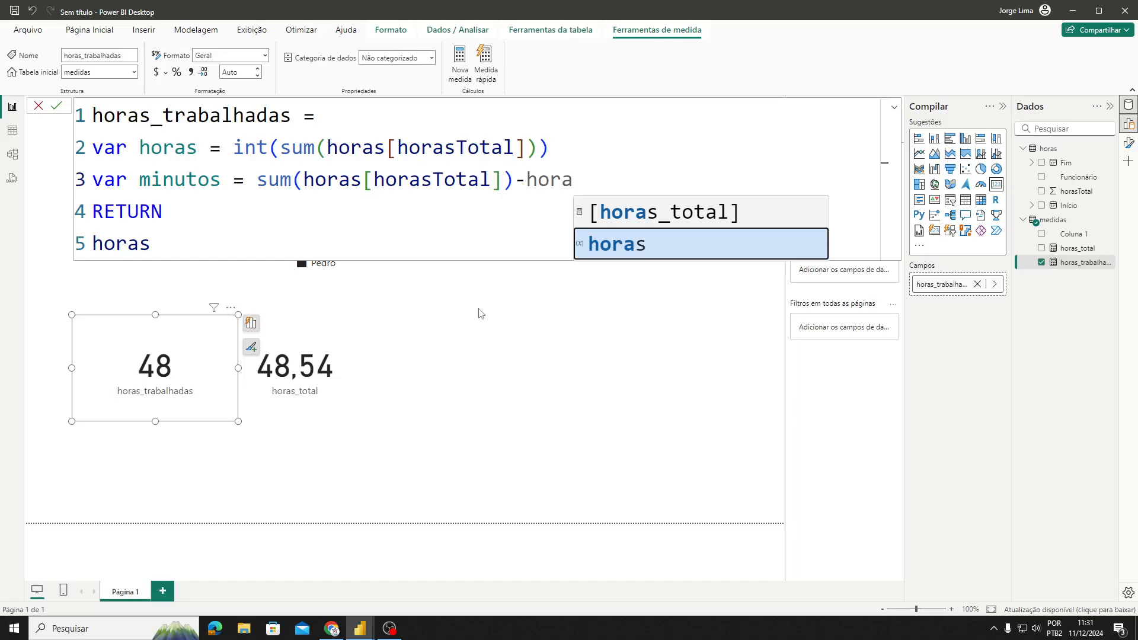
{"action": "key", "text": "Tab"}
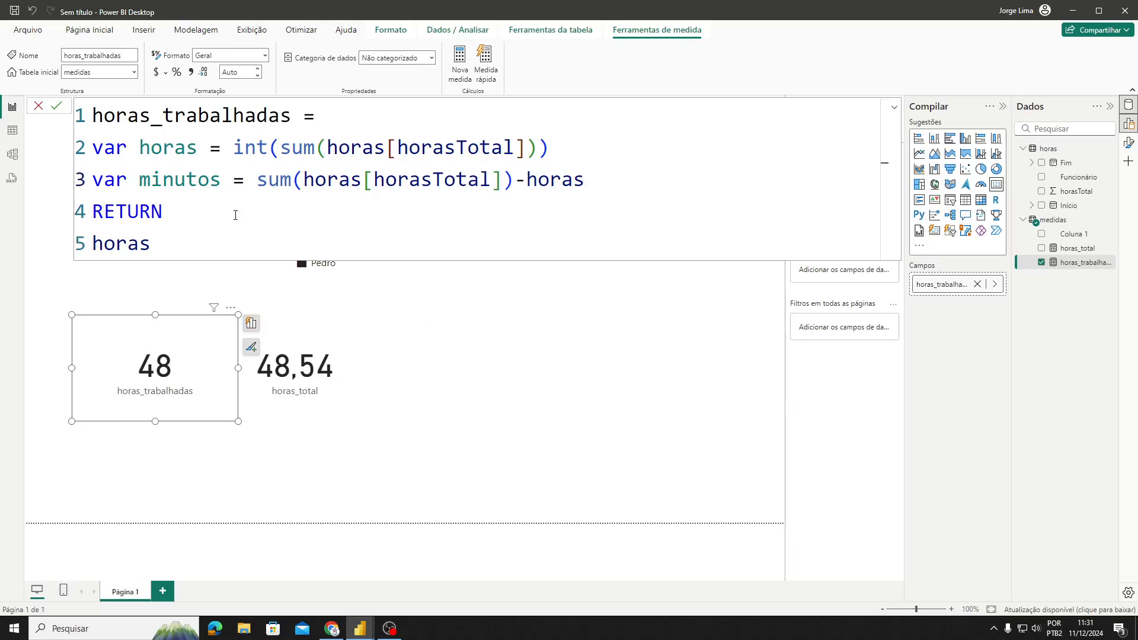
Step: Enclose the minutos subtraction in parentheses, multiply it by 60, and commit the formula
{"action": "left_click", "coordinate": [262, 176]}
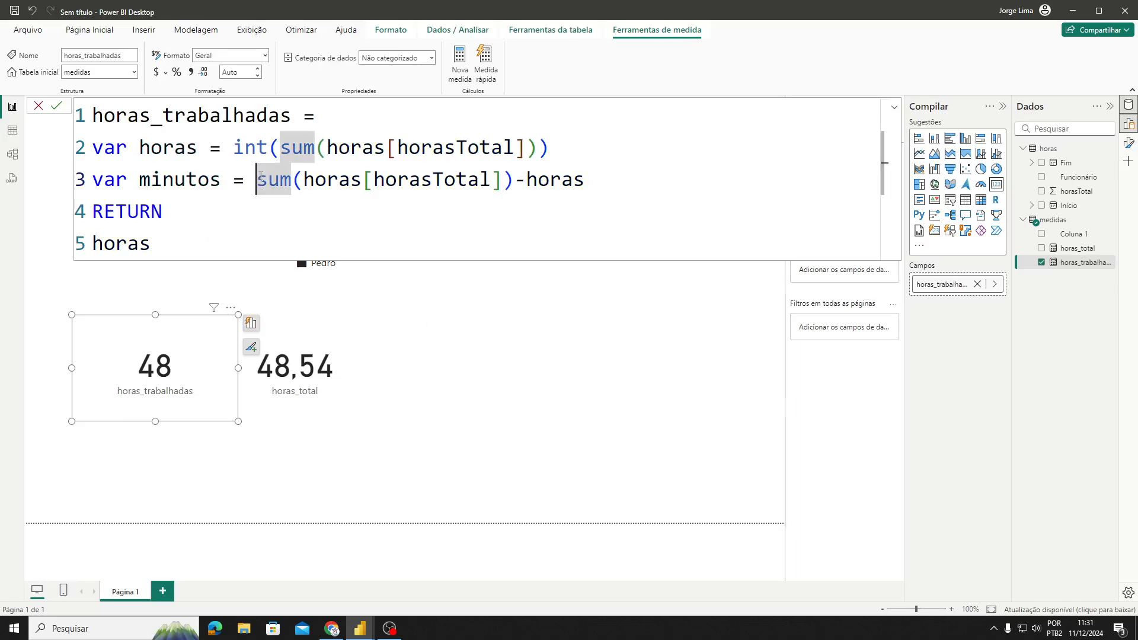
{"action": "type", "text": "("}
{"action": "left_click", "coordinate": [610, 176]}
{"action": "type", "text": ")*"}
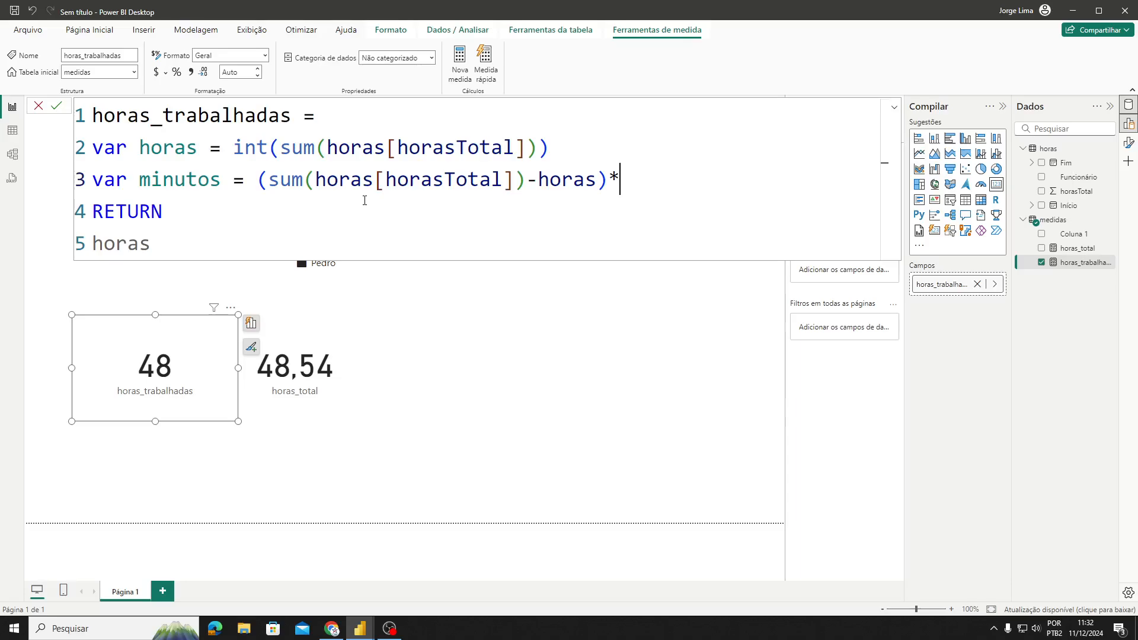
{"action": "type", "text": "60)"}
{"action": "key", "text": "BackSpace"}
{"action": "key", "text": "Return"}
Step: Change the returned expression to horas & minutos and commit the horas_trabalhadas formula
{"action": "left_click", "coordinate": [159, 243]}
{"action": "type", "text": "& "}
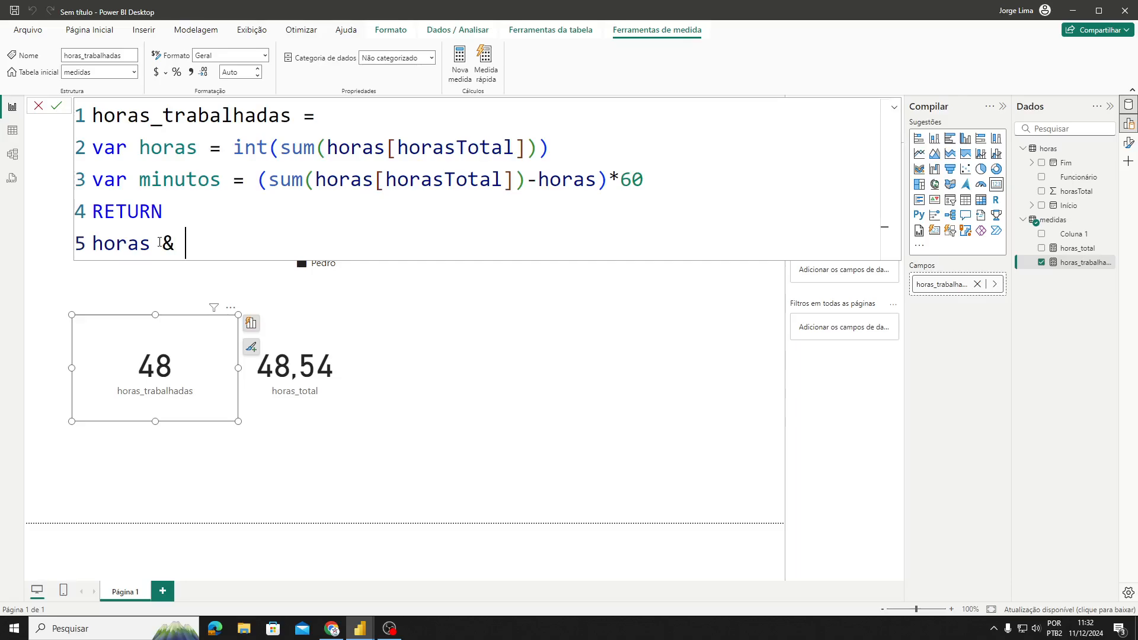
{"action": "type", "text": "minutos"}
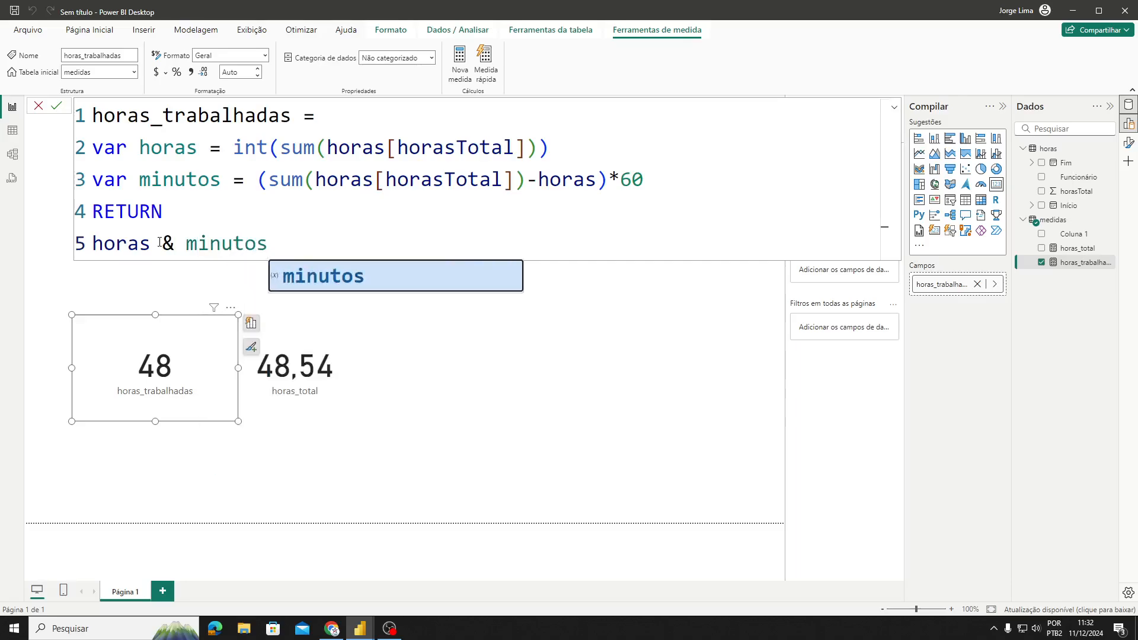
{"action": "key", "text": "Escape"}
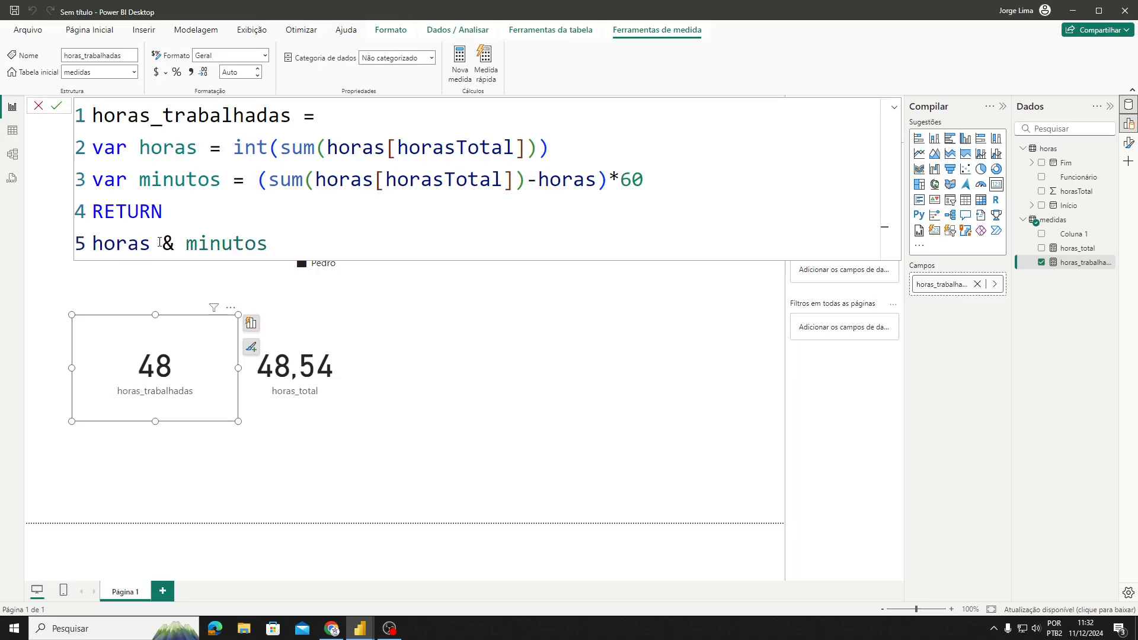
{"action": "key", "text": "Return"}
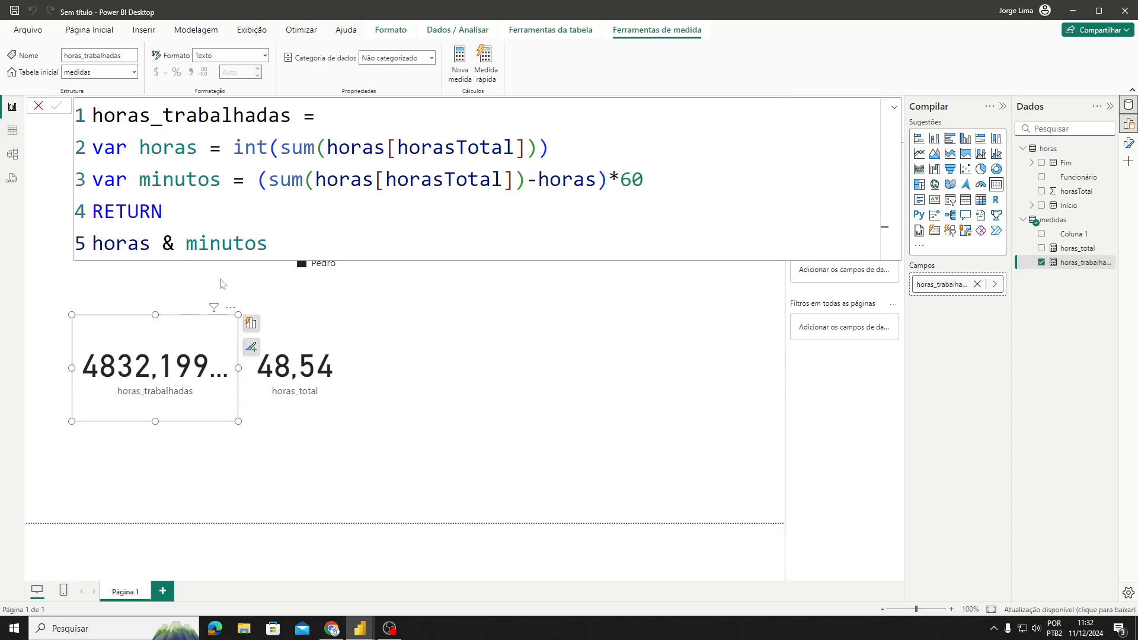
Step: Wrap the whole minutos expression in int() and commit the formula
{"action": "left_click", "coordinate": [251, 179]}
{"action": "type", "text": "int"}
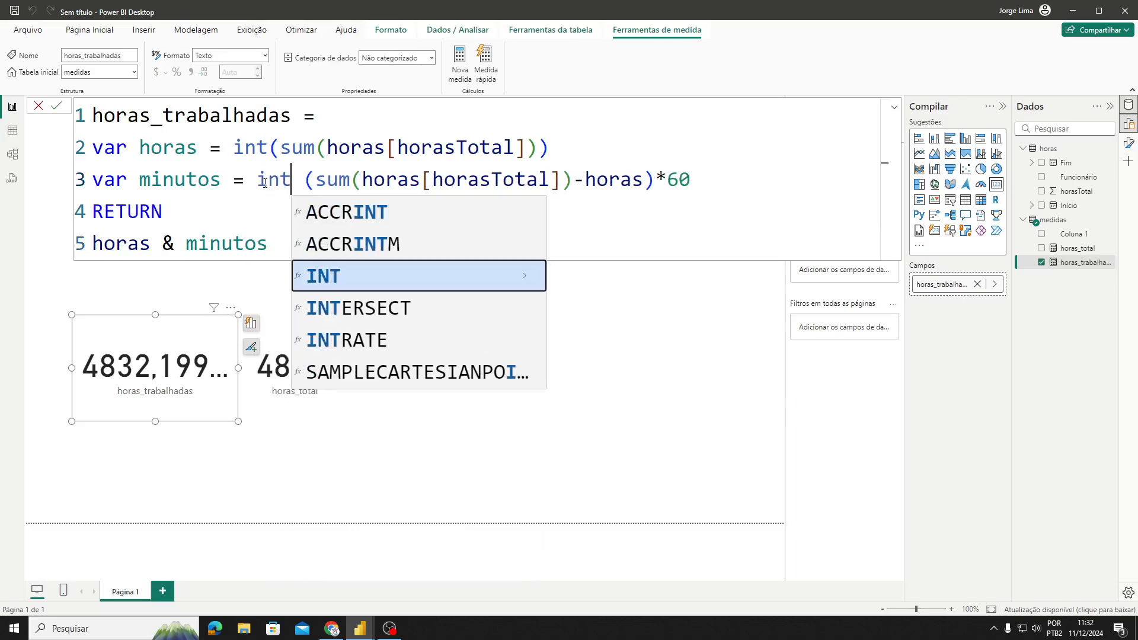
{"action": "type", "text": "("}
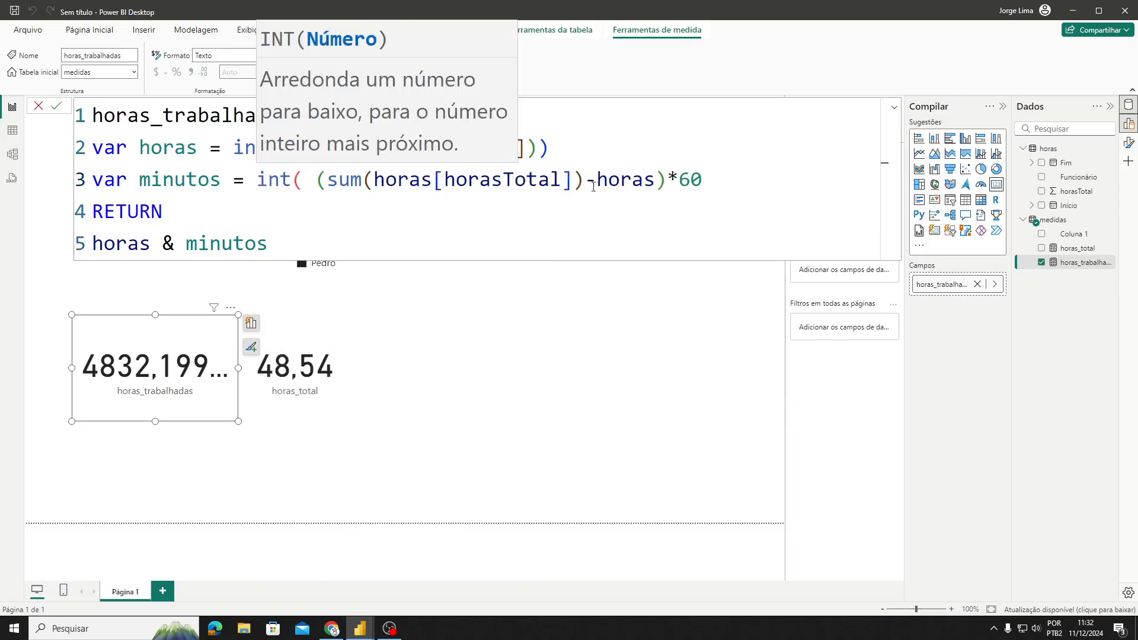
{"action": "left_click", "coordinate": [724, 186]}
{"action": "type", "text": ")"}
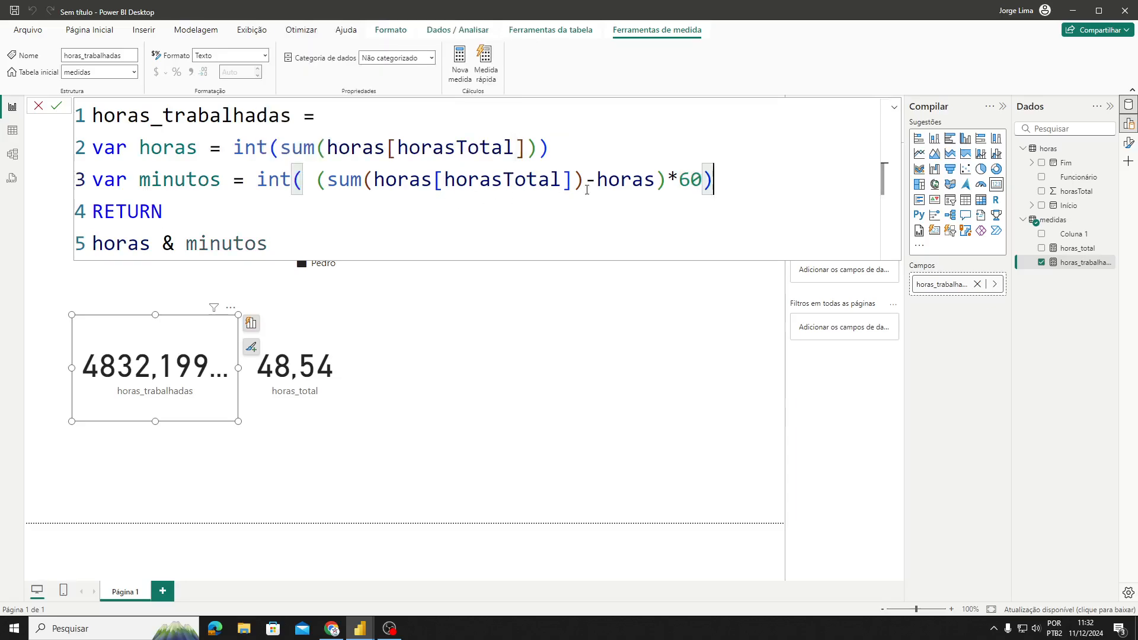
{"action": "key", "text": "Return"}
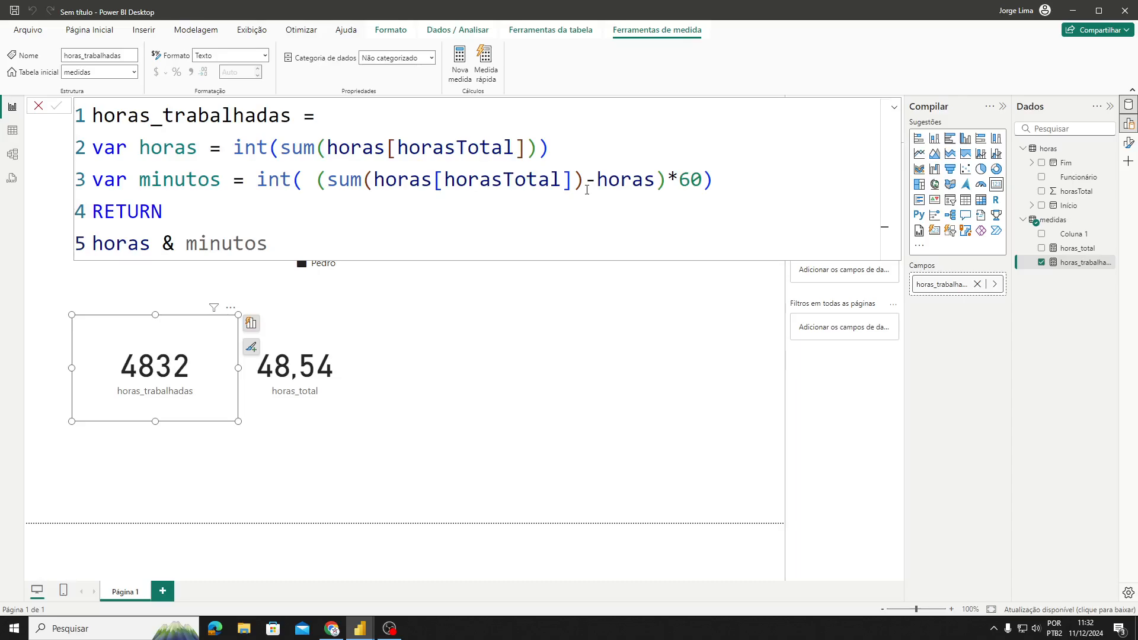
Step: Insert a ":" separator between horas and minutos in the returned expression and commit the formula
{"action": "left_click", "coordinate": [176, 237]}
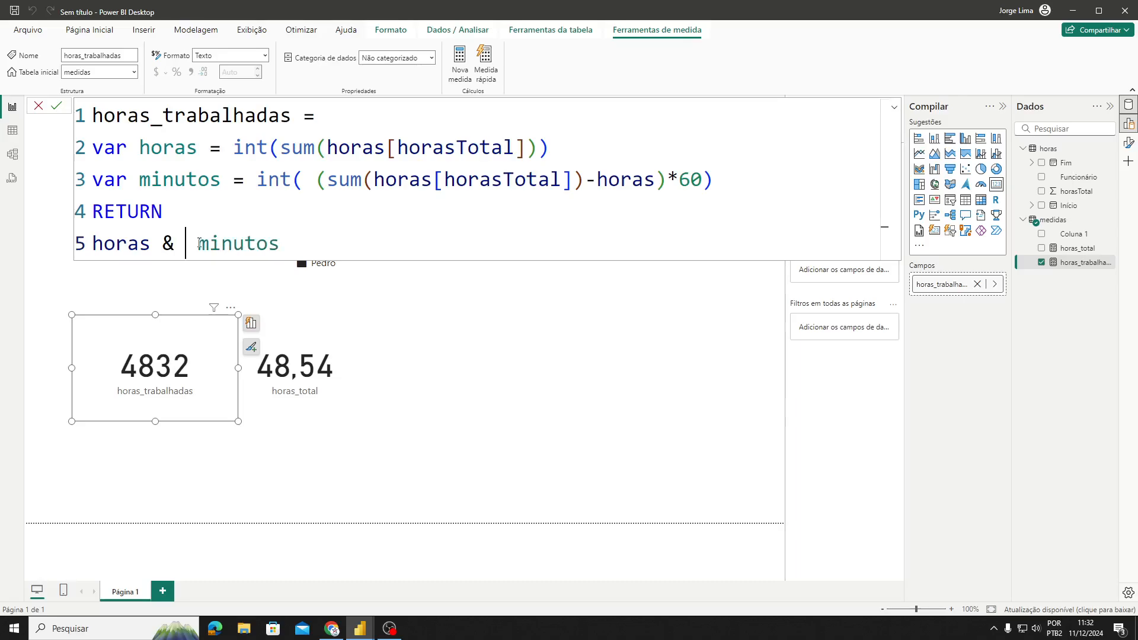
{"action": "type", "text": "\":"}
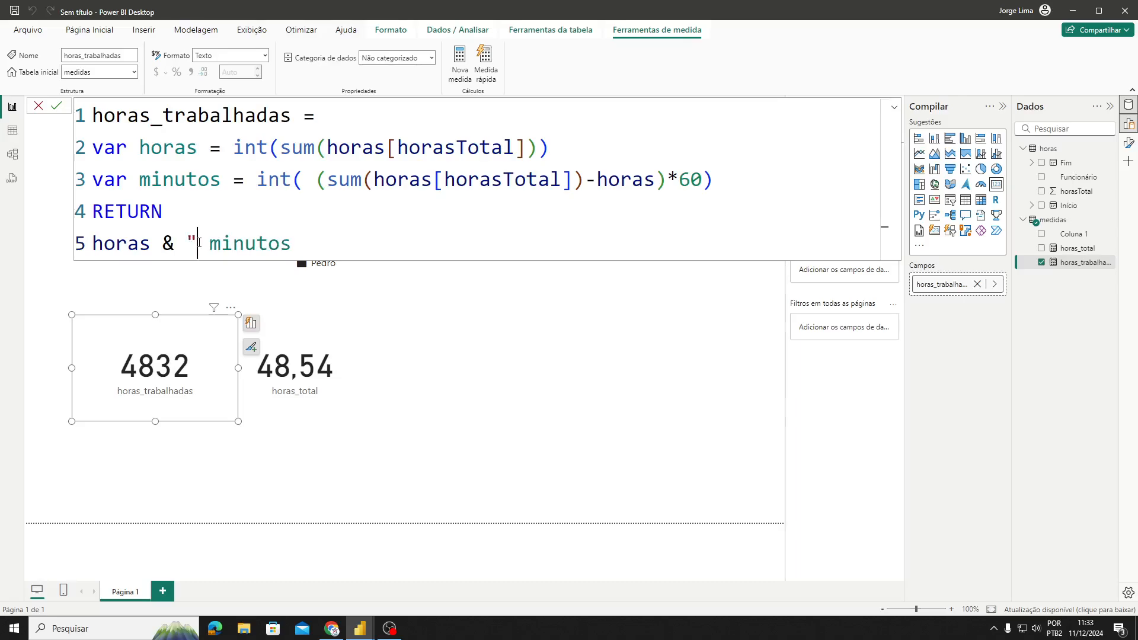
{"action": "type", "text": "\" &"}
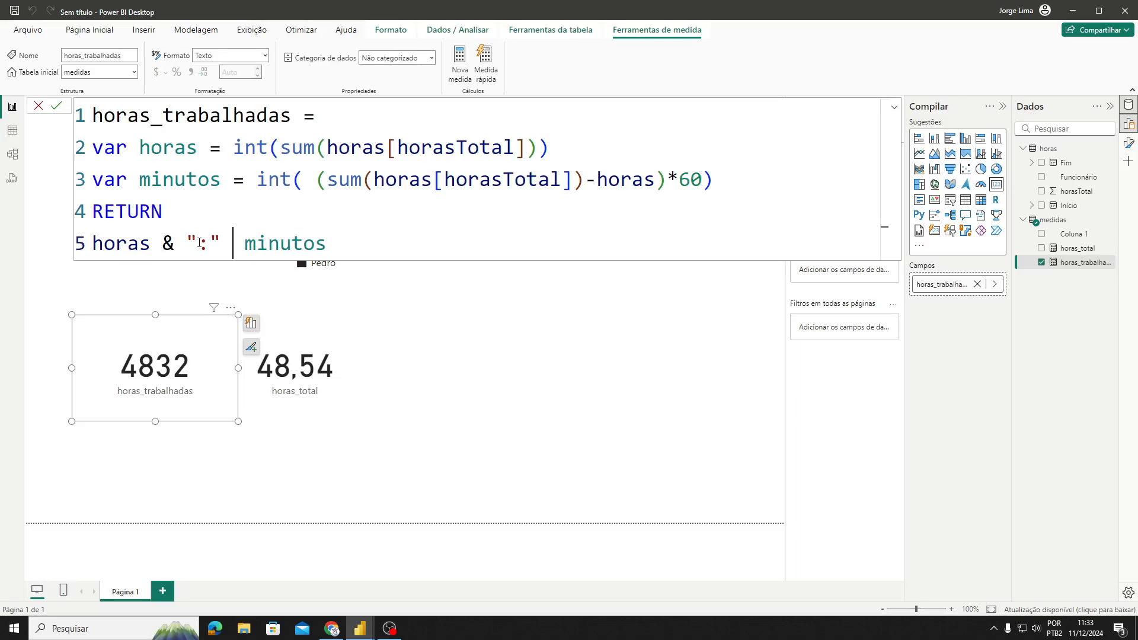
{"action": "left_click", "coordinate": [351, 239]}
{"action": "key", "text": "Return"}
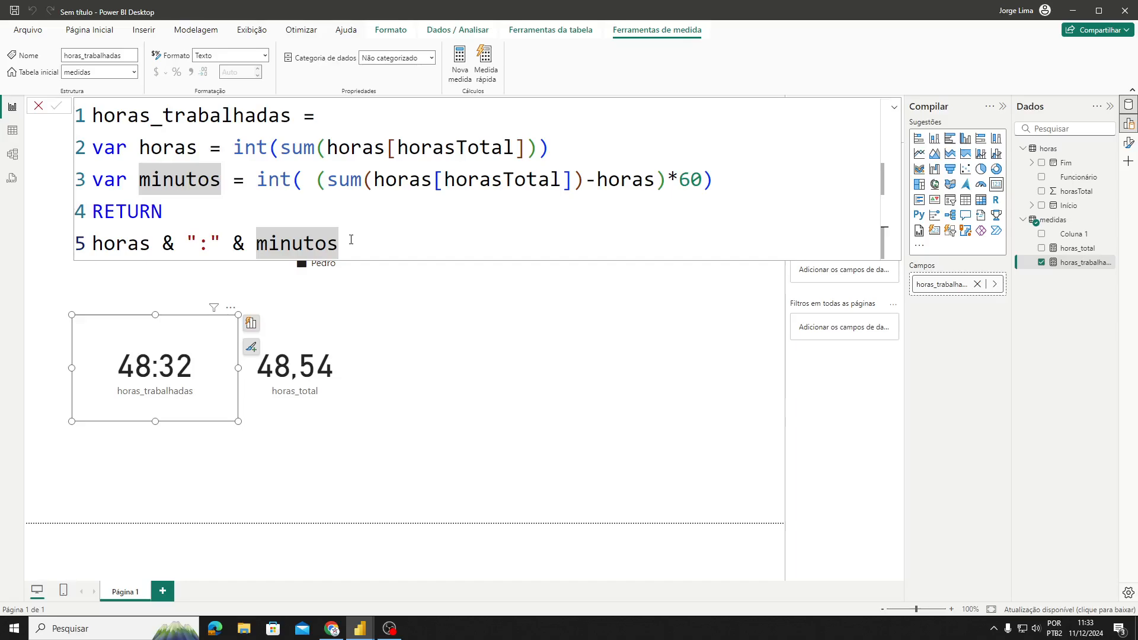
Step: Add a segundos variable on a new line below minutos, defined as sum(horas[horasTotal])-horas
{"action": "left_click", "coordinate": [728, 178]}
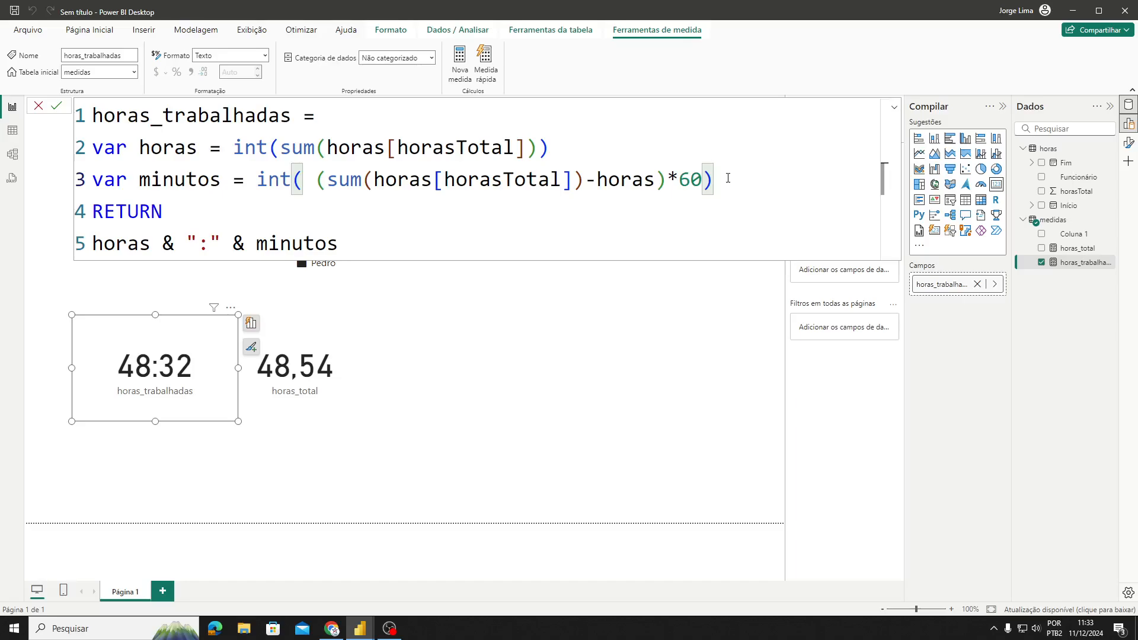
{"action": "key", "text": "shift+Return"}
{"action": "type", "text": "var "}
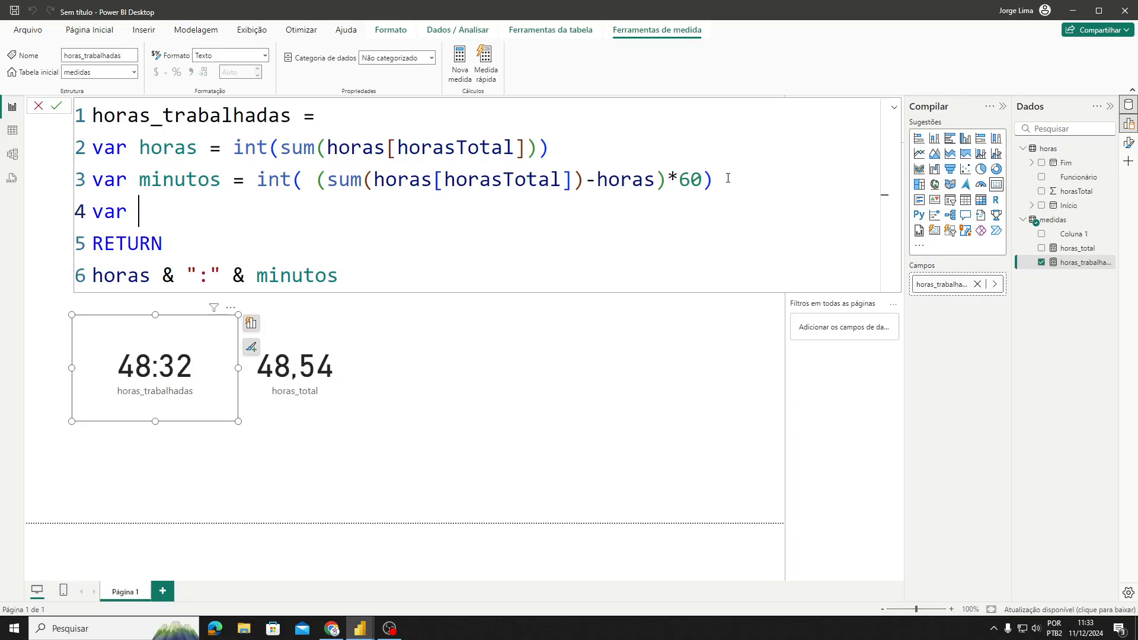
{"action": "type", "text": "segundos "}
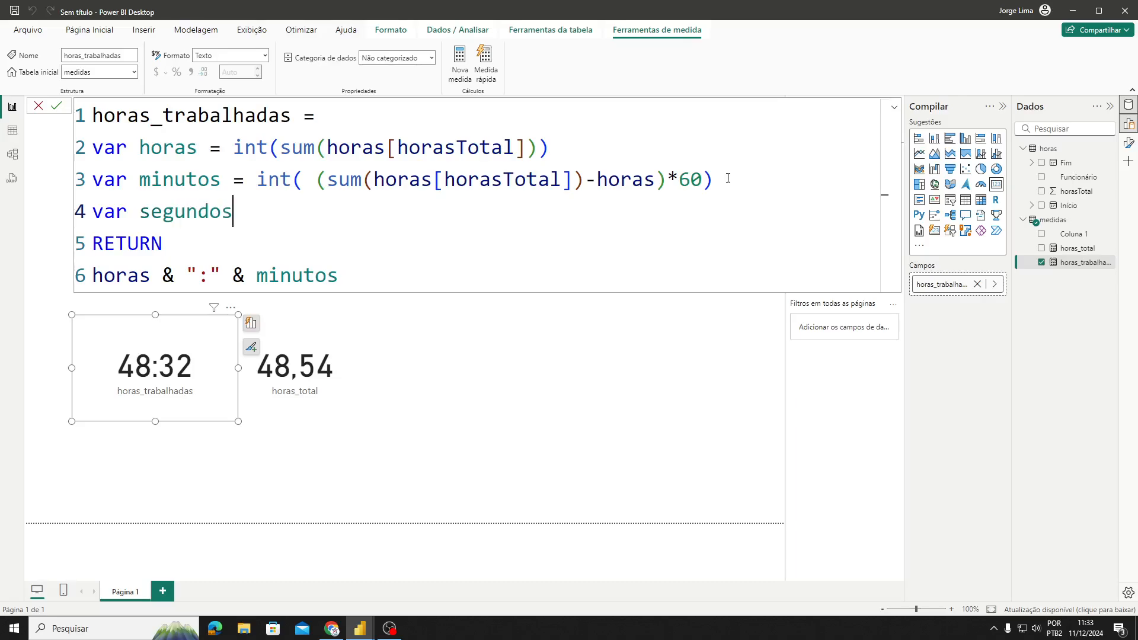
{"action": "type", "text": "= sum"}
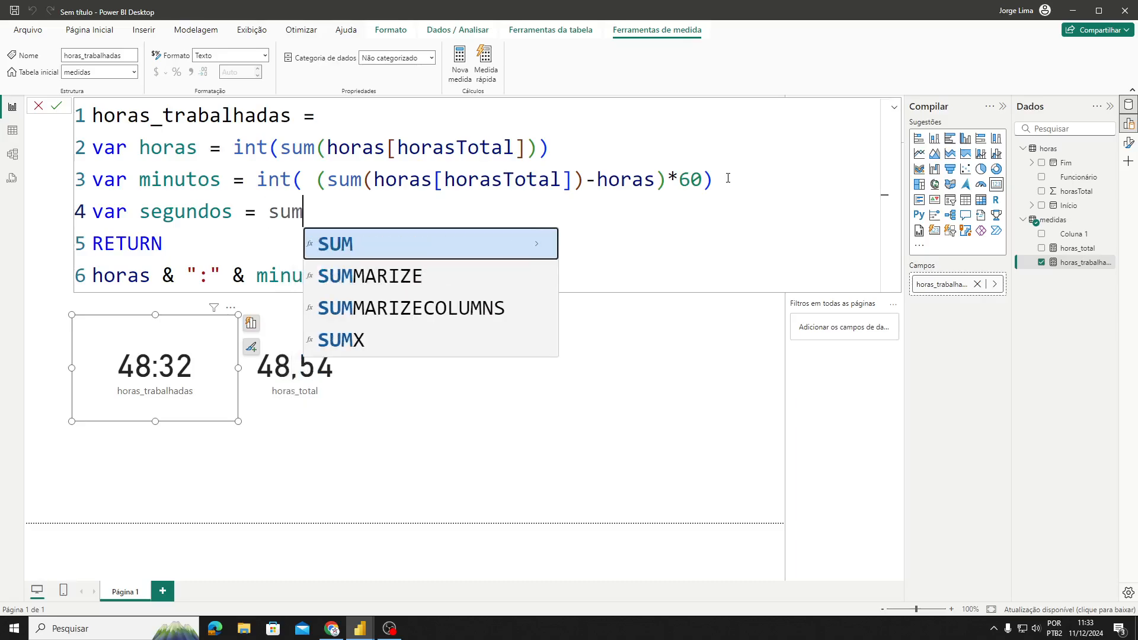
{"action": "type", "text": "("}
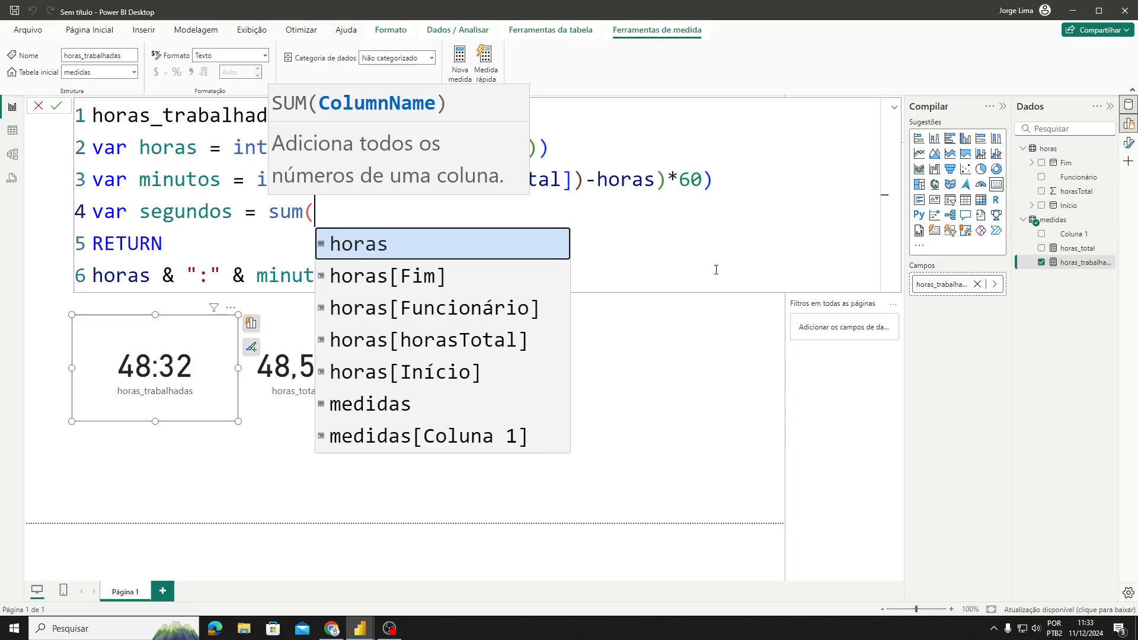
{"action": "left_click", "coordinate": [538, 329]}
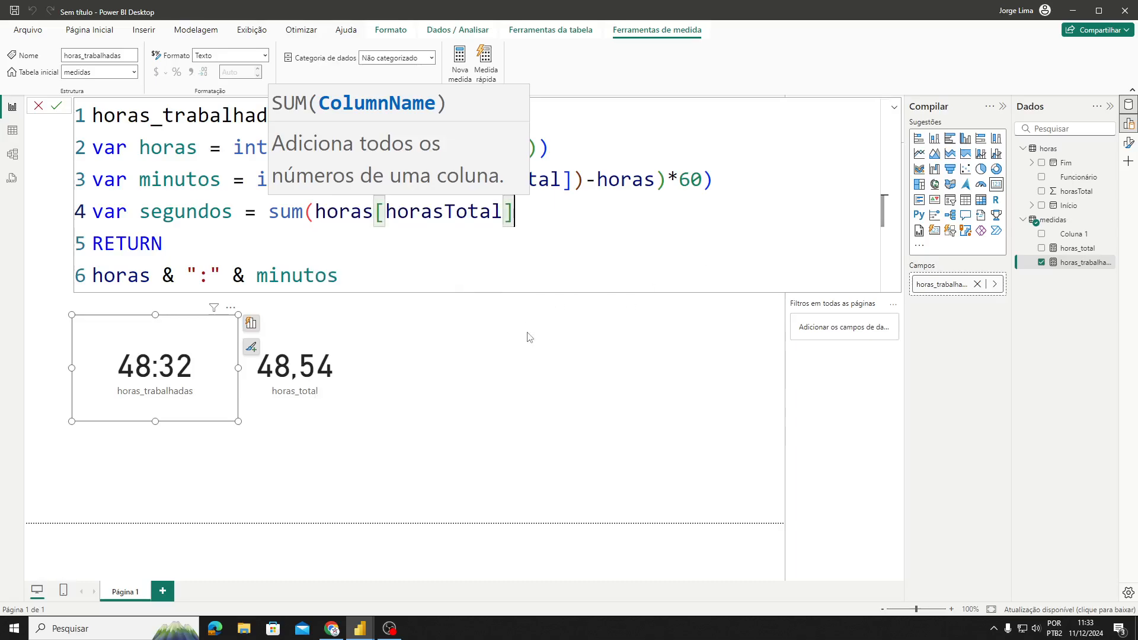
{"action": "type", "text": ")-"}
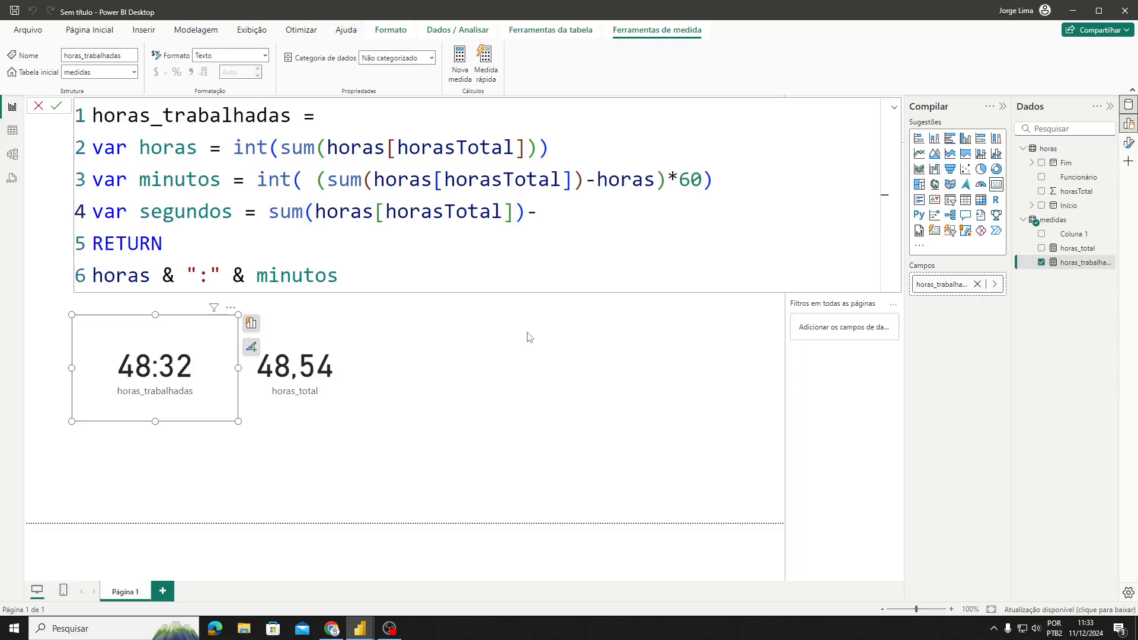
{"action": "type", "text": "horas"}
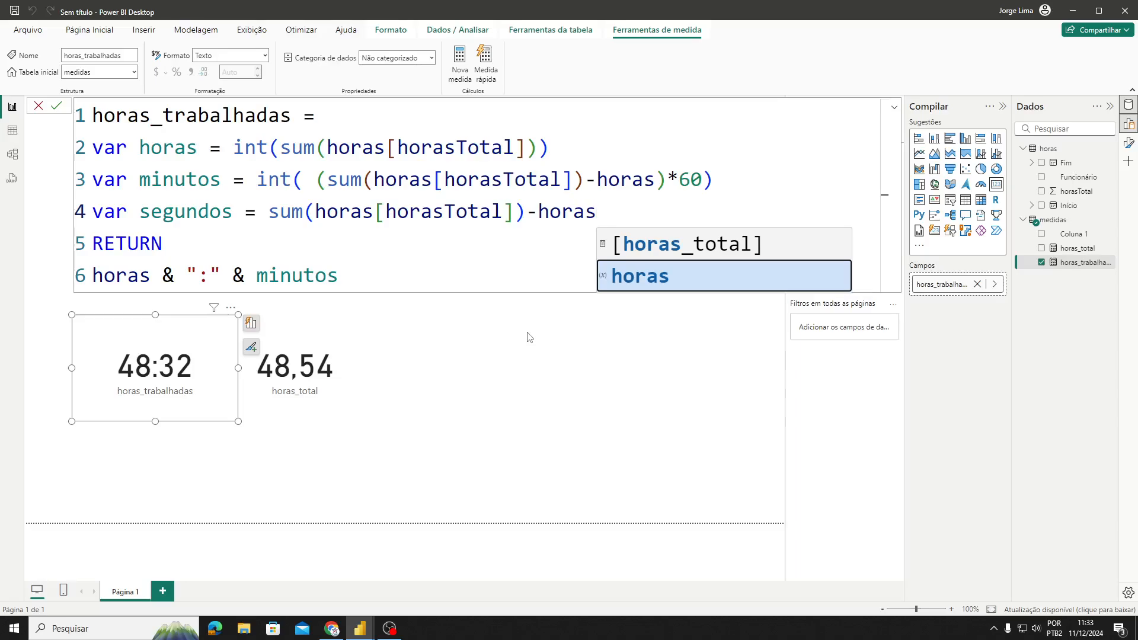
Step: Enclose the segundos subtraction in parentheses and multiply it by 60
{"action": "type", "text": ")"}
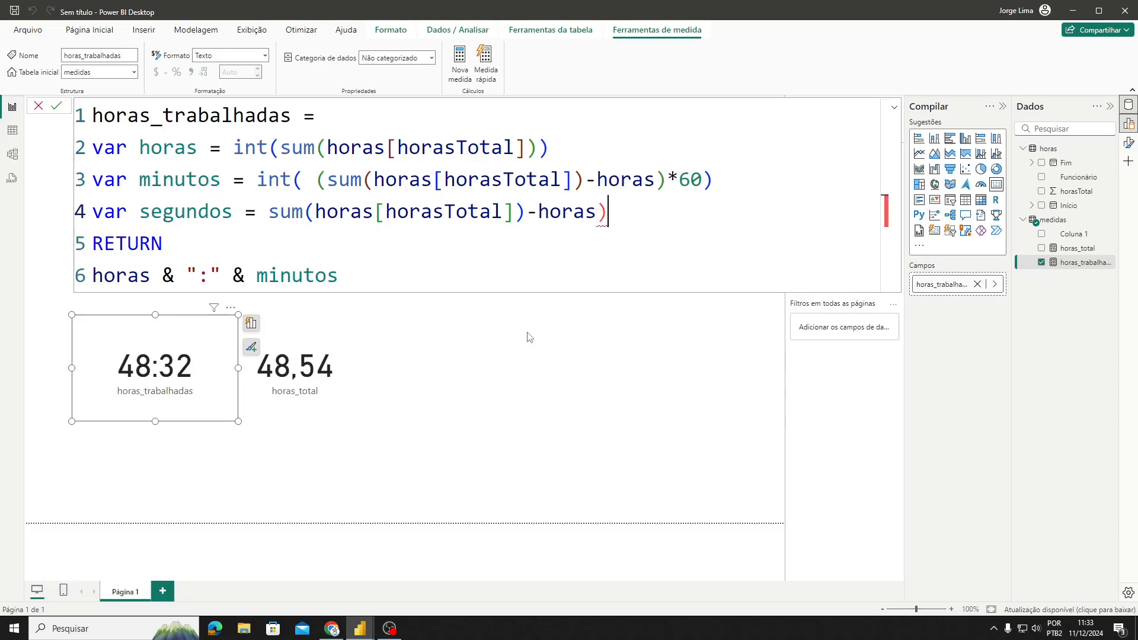
{"action": "left_click", "coordinate": [272, 211]}
{"action": "type", "text": "("}
{"action": "left_click", "coordinate": [625, 210]}
{"action": "type", "text": "*60"}
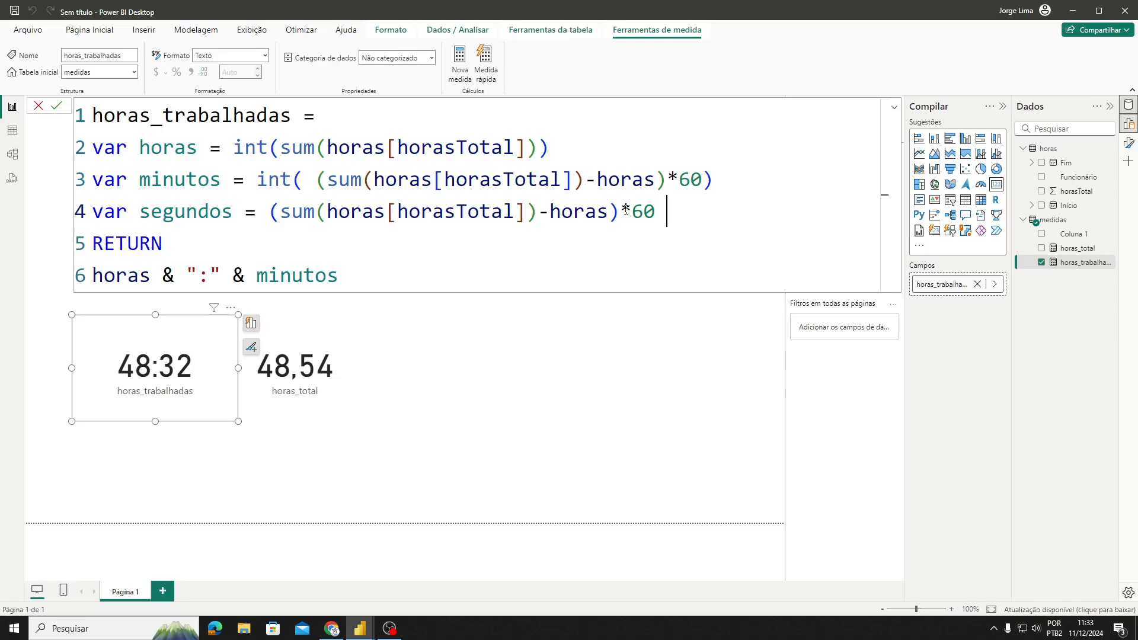
Step: Subtract minutos from the segundos expression, enclose the whole difference in parentheses, and multiply it by 60
{"action": "type", "text": "-minutos"}
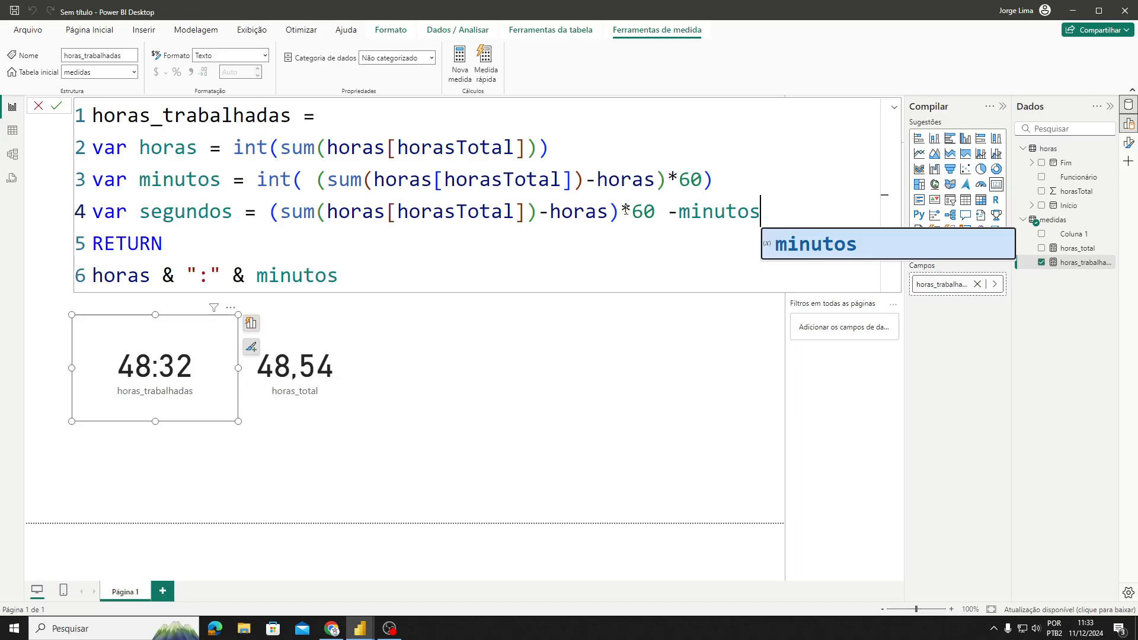
{"action": "type", "text": ")*60"}
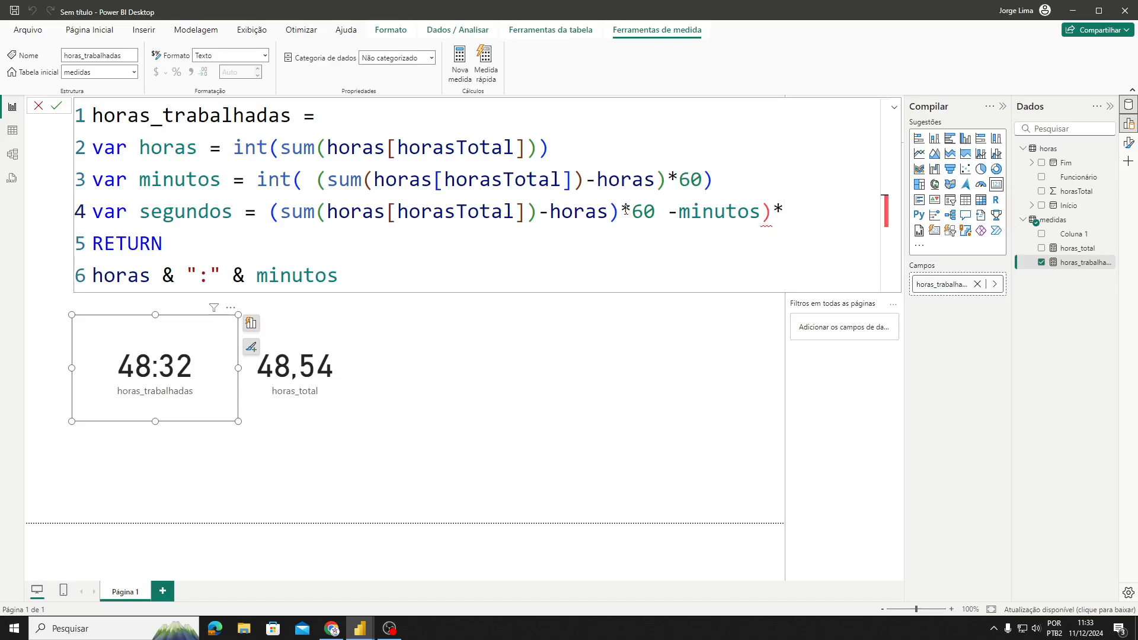
{"action": "left_click", "coordinate": [268, 211]}
{"action": "type", "text": "("}
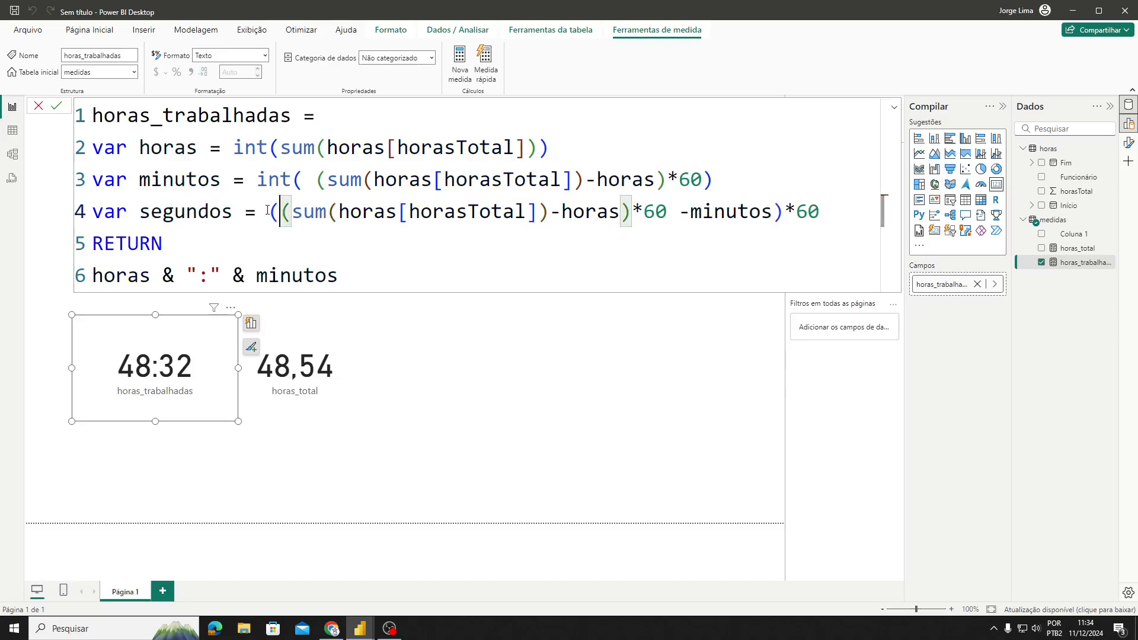
{"action": "left_click", "coordinate": [823, 212]}
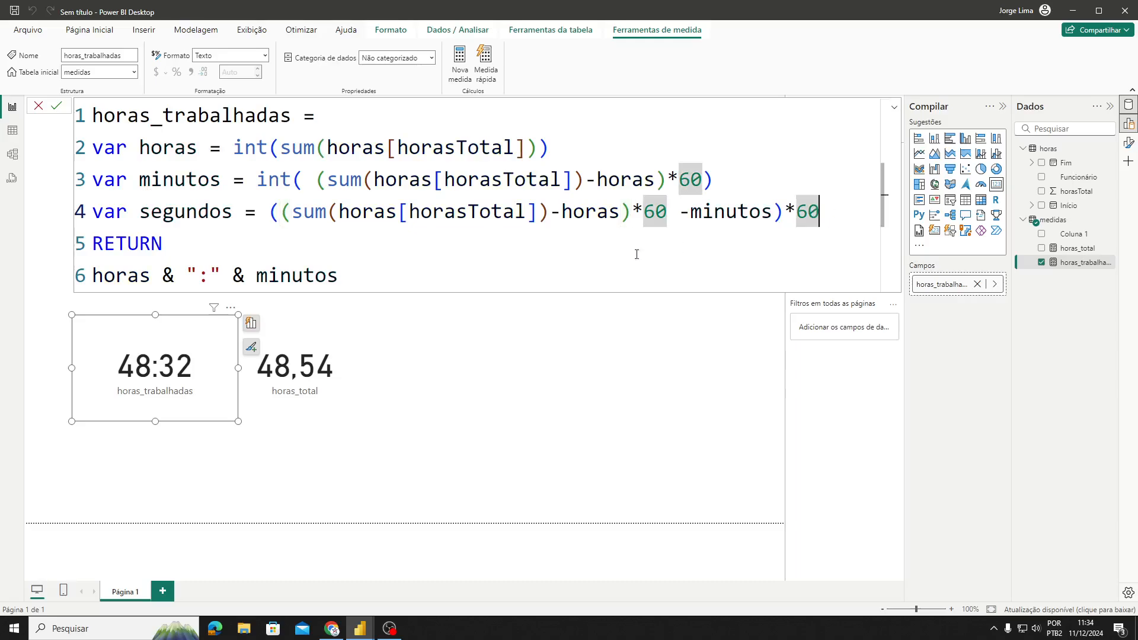
Step: Append & ":" & segundos to the returned expression and commit the horas_trabalhadas formula
{"action": "left_click", "coordinate": [371, 277]}
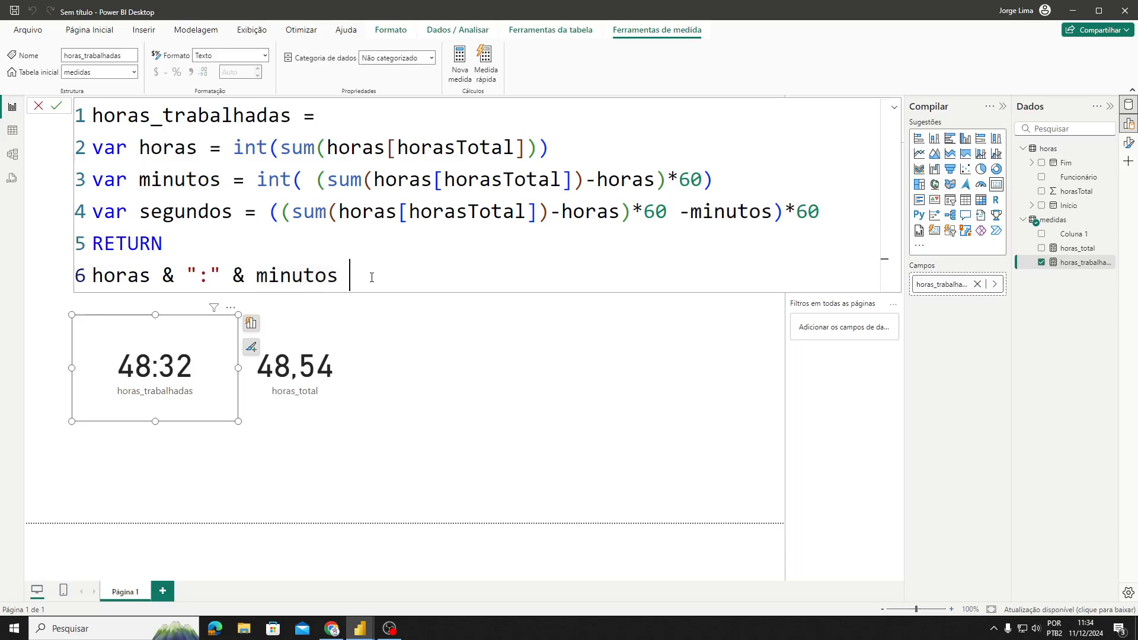
{"action": "type", "text": "& \""}
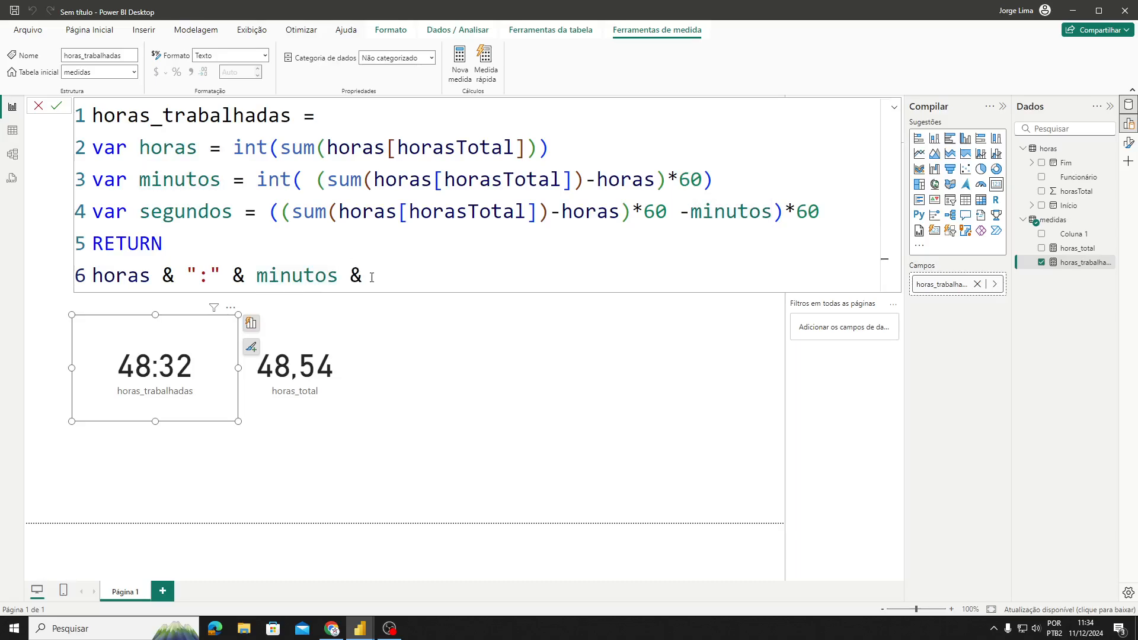
{"action": "type", "text": ":\" segundos"}
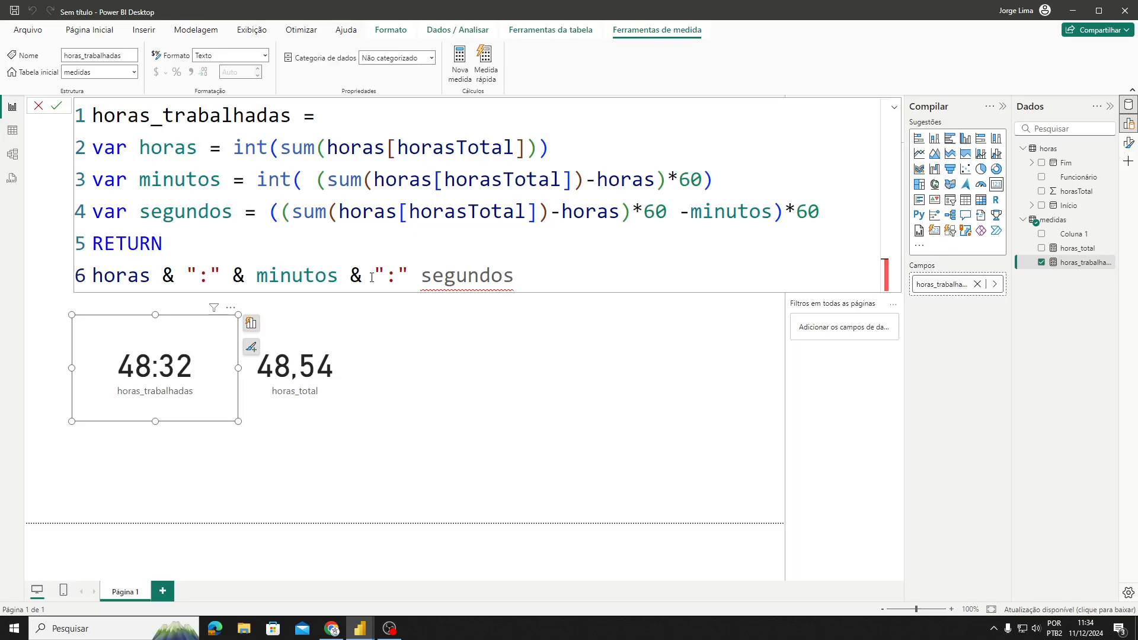
{"action": "left_click", "coordinate": [420, 275]}
{"action": "type", "text": "&"}
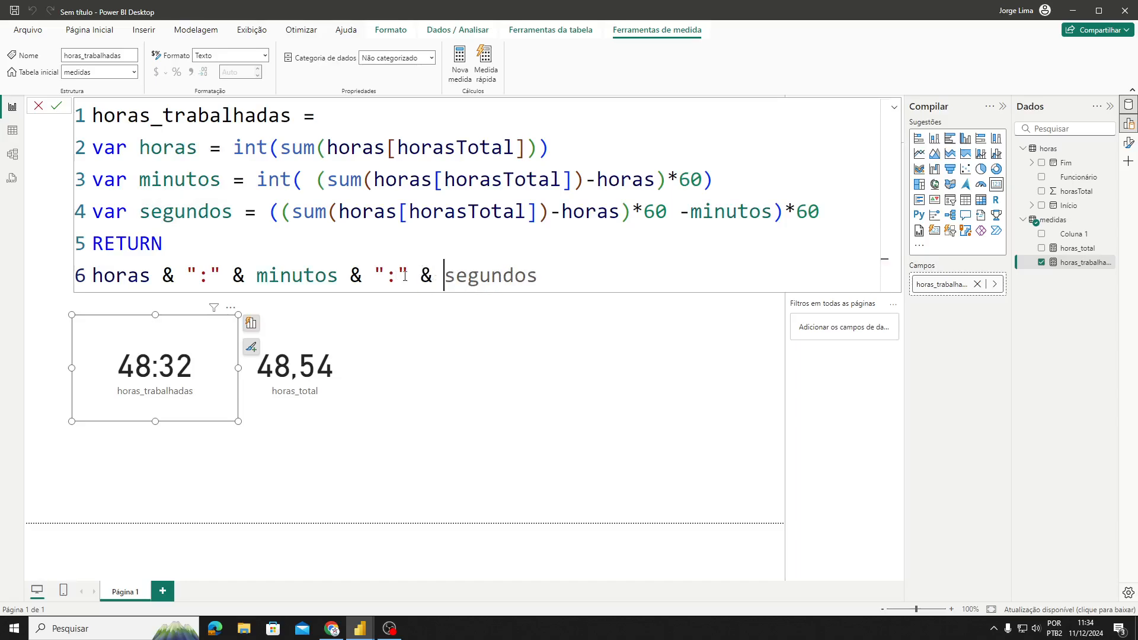
{"action": "left_click", "coordinate": [540, 275]}
{"action": "key", "text": "Return"}
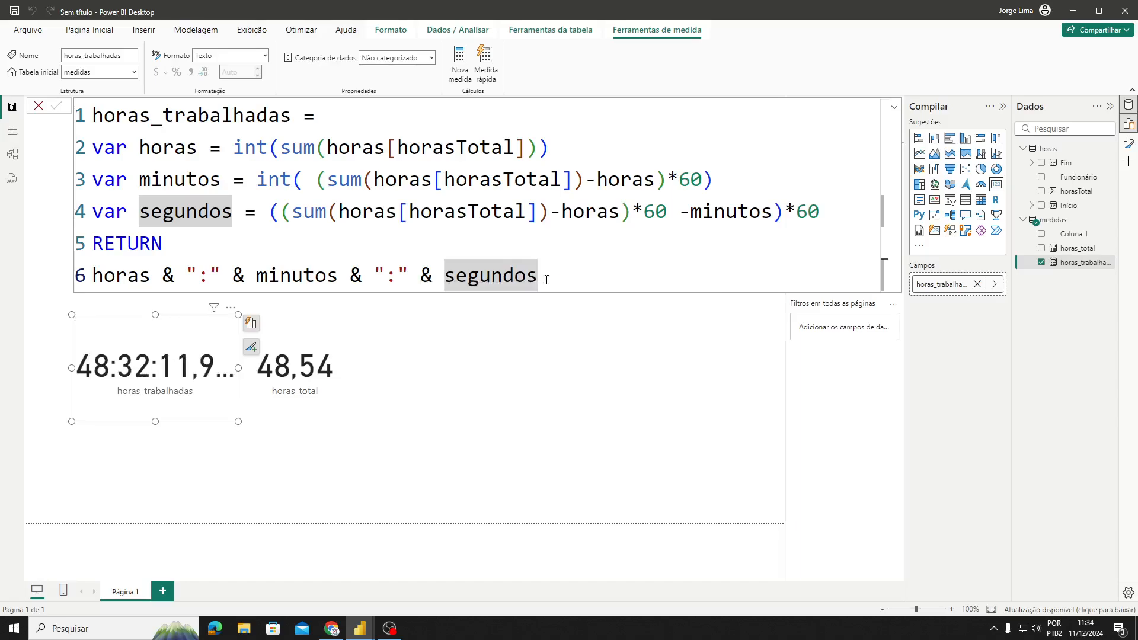
Step: Wrap the whole segundos calculation in ROUND with 0 digits, balance its opening parentheses, and commit the formula
{"action": "left_click", "coordinate": [268, 215]}
{"action": "type", "text": "Ro"}
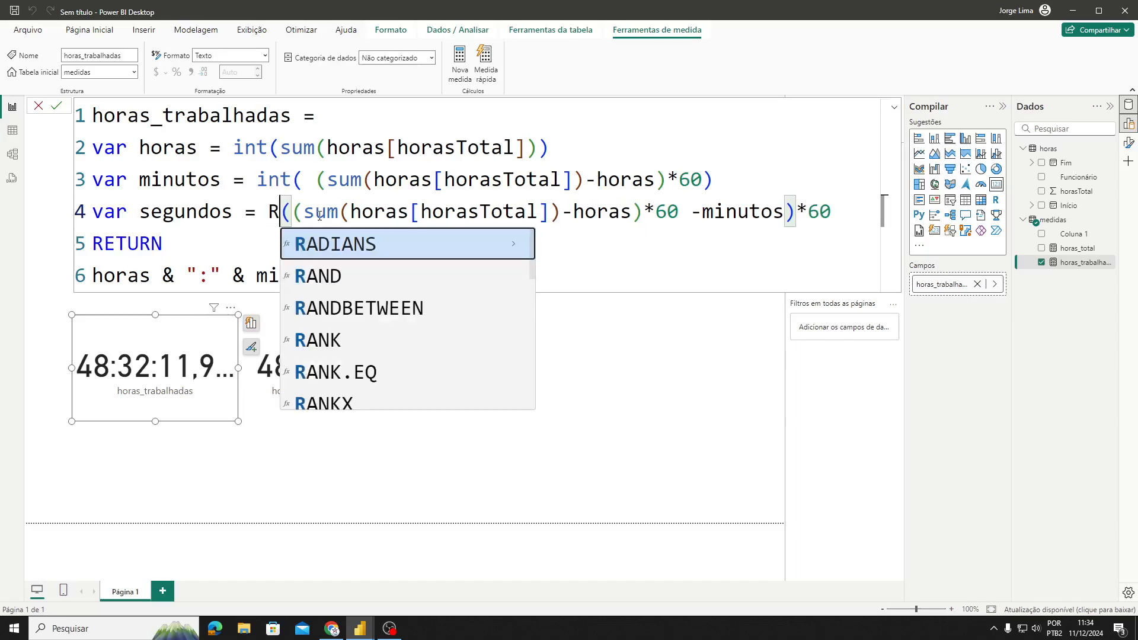
{"action": "type", "text": "un"}
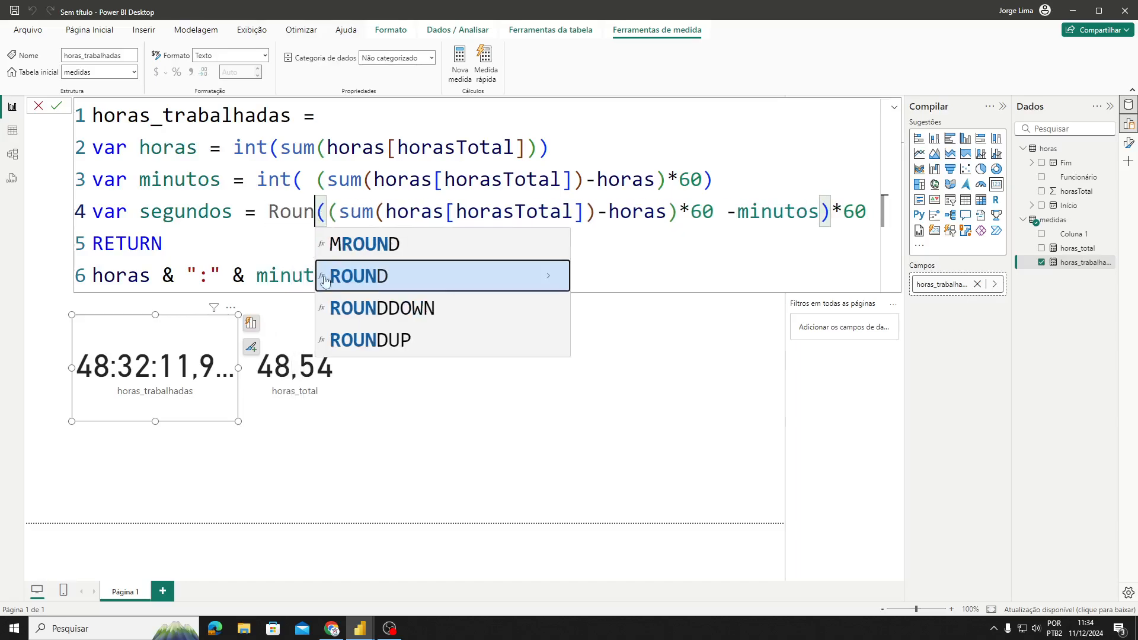
{"action": "left_click", "coordinate": [358, 278]}
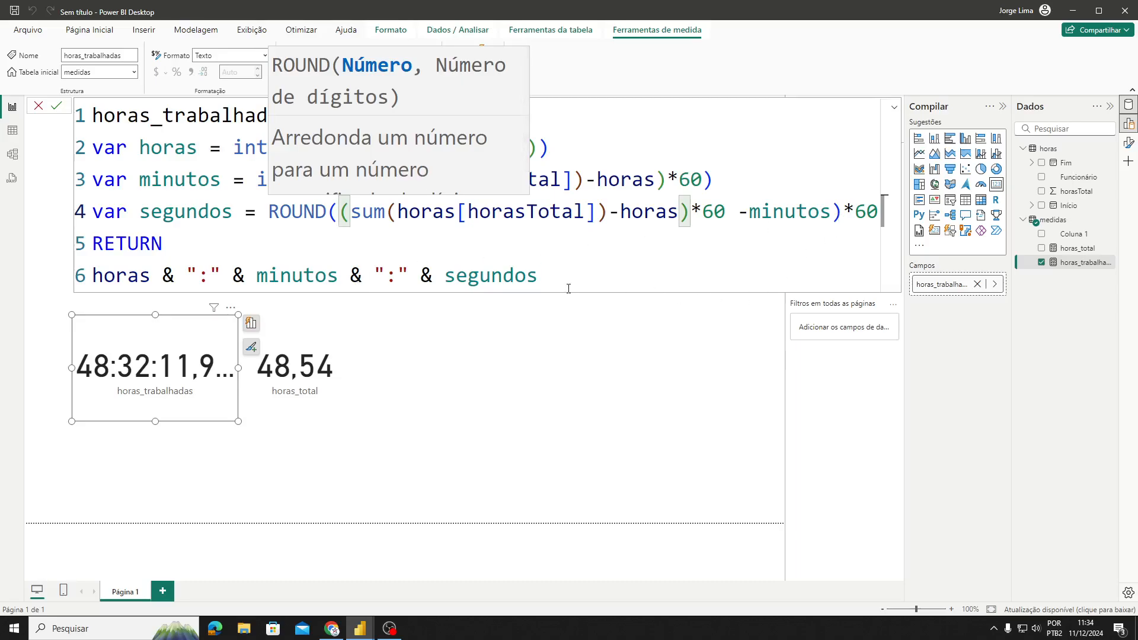
{"action": "left_click", "coordinate": [875, 212]}
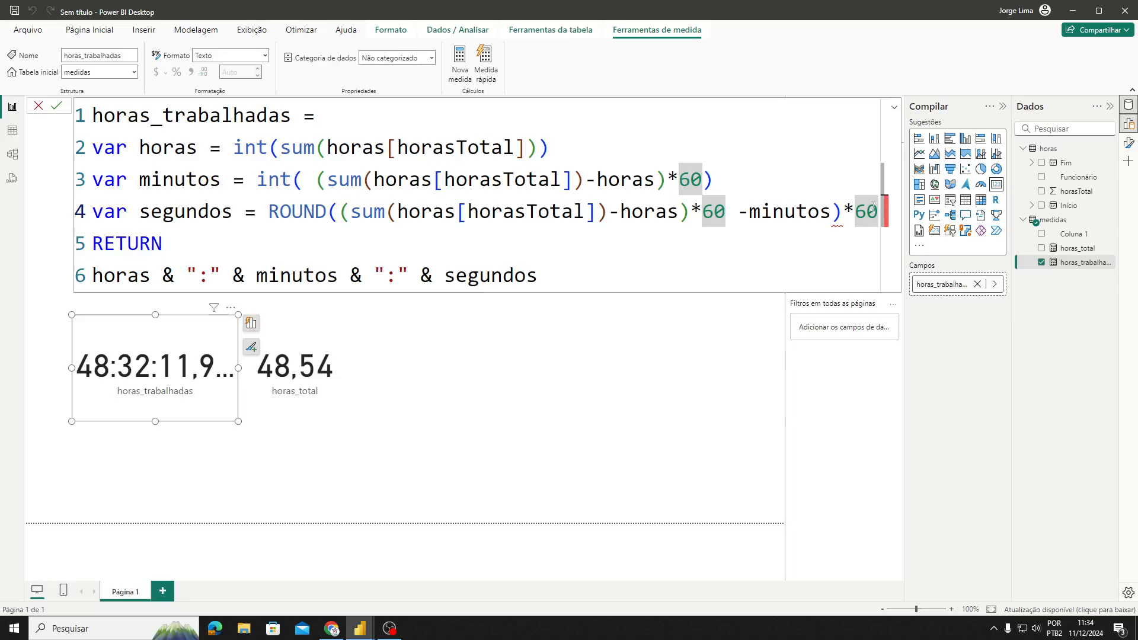
{"action": "type", "text": ",0"}
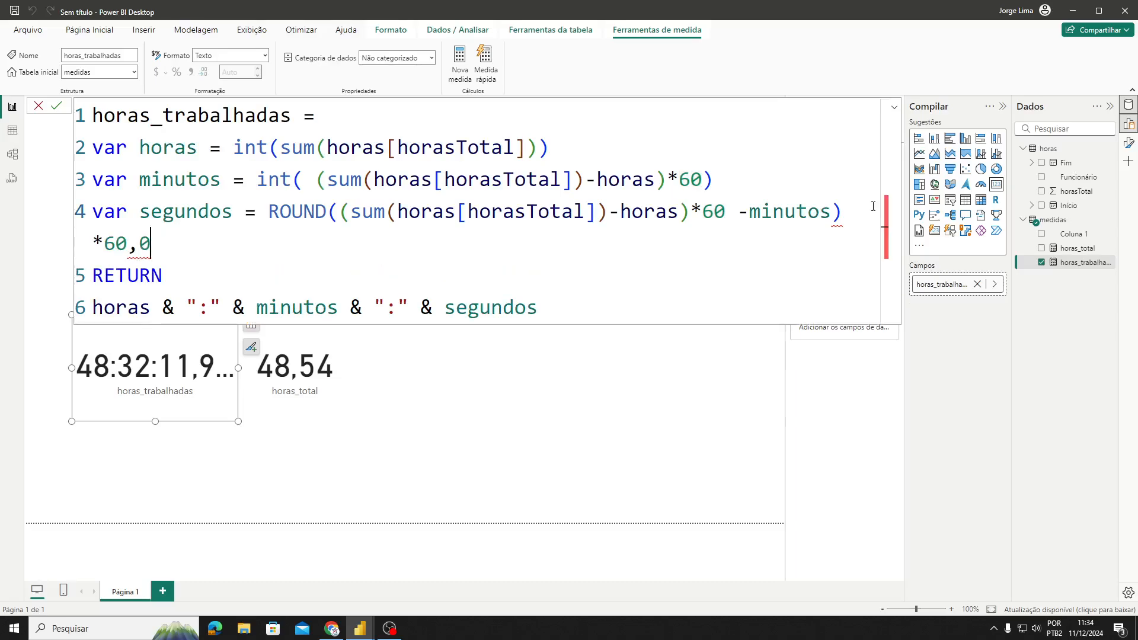
{"action": "type", "text": ")"}
{"action": "left_click", "coordinate": [338, 211]}
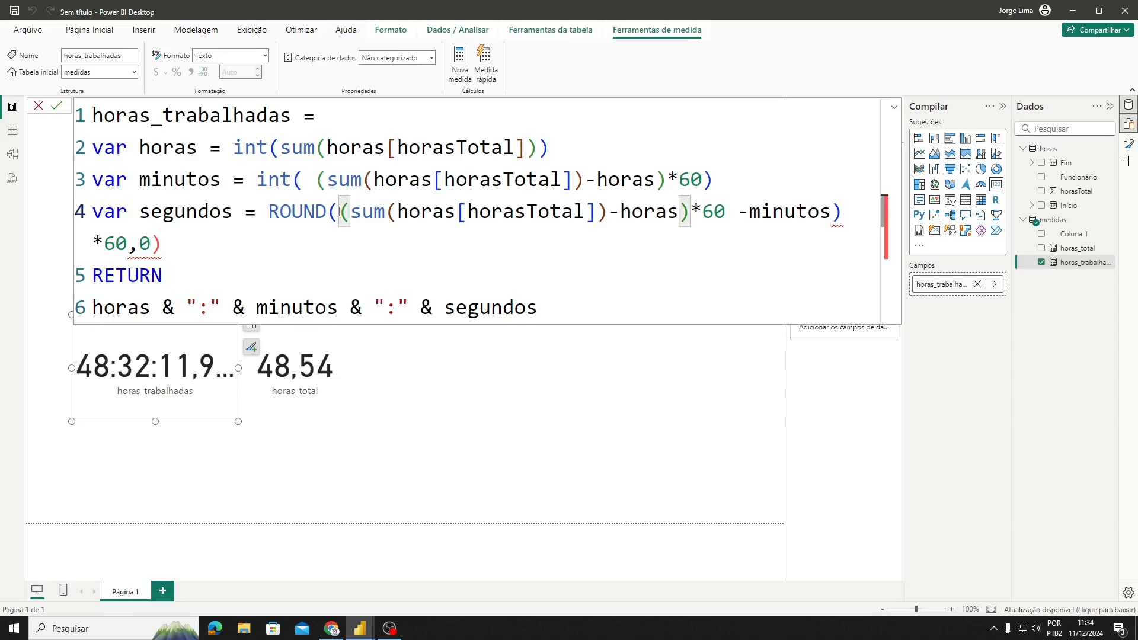
{"action": "type", "text": "("}
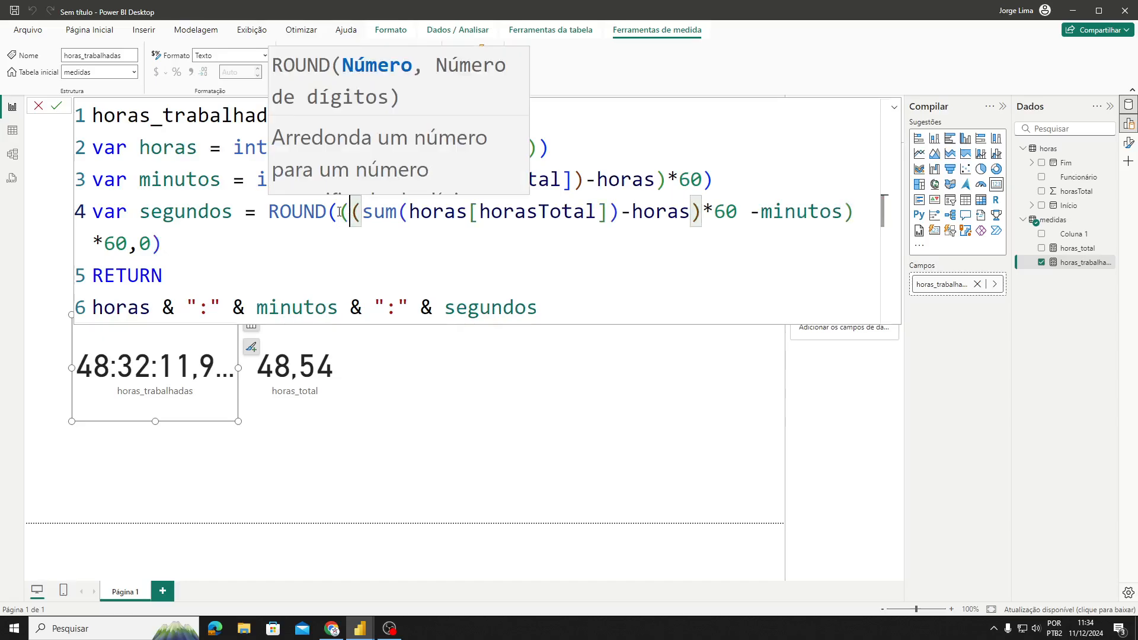
{"action": "left_click", "coordinate": [163, 243]}
{"action": "key", "text": "Return"}
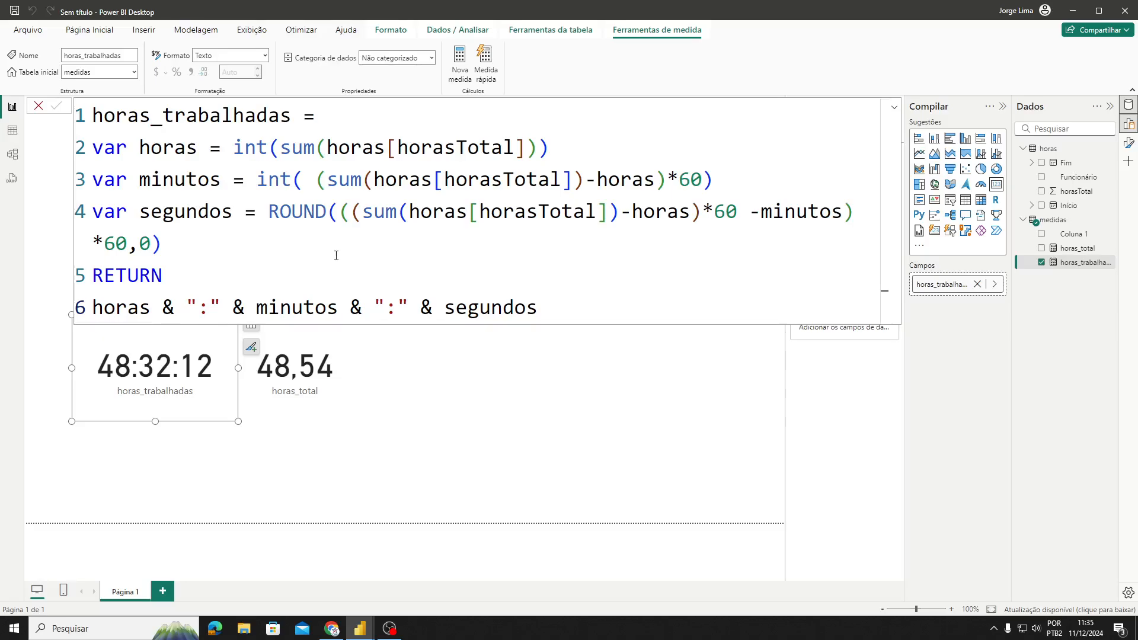
Step: Check both cards for each employee in the Funcionário slicer, ending on the last one, and reopen the horas_trabalhadas formula
{"action": "left_click", "coordinate": [509, 354]}
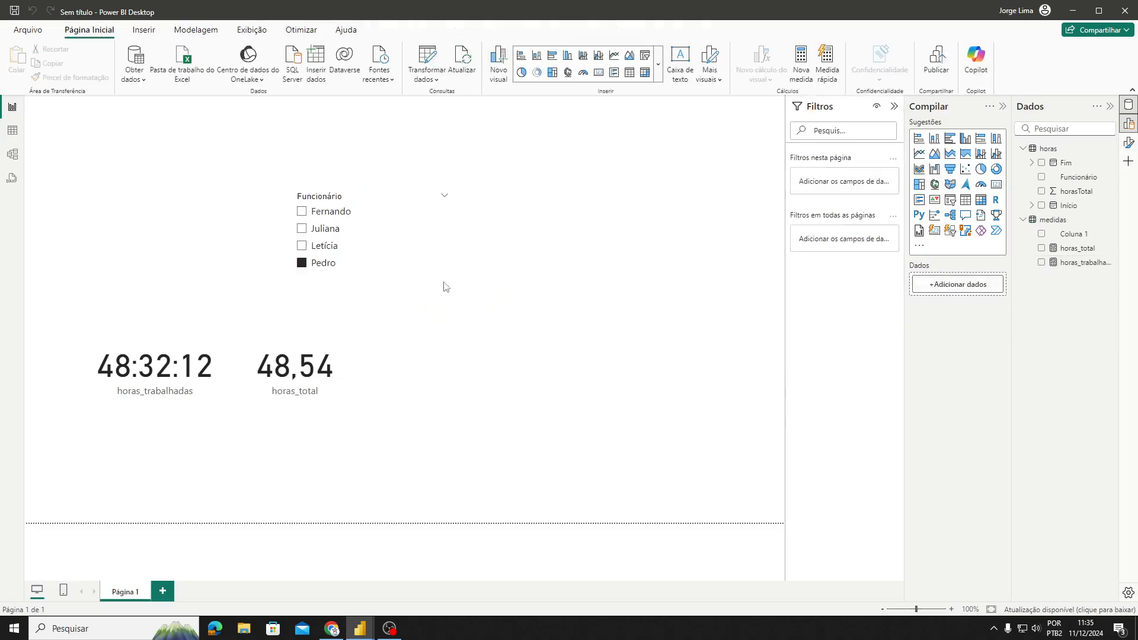
{"action": "left_click", "coordinate": [301, 212]}
{"action": "left_click", "coordinate": [302, 229]}
{"action": "left_click", "coordinate": [302, 246]}
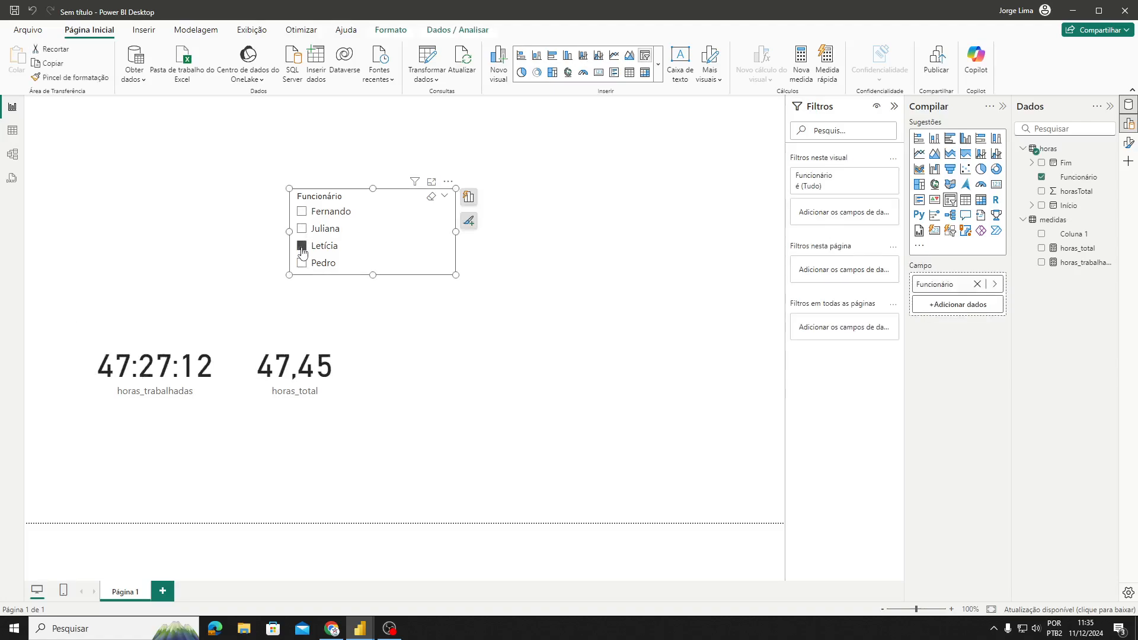
{"action": "left_click", "coordinate": [302, 263]}
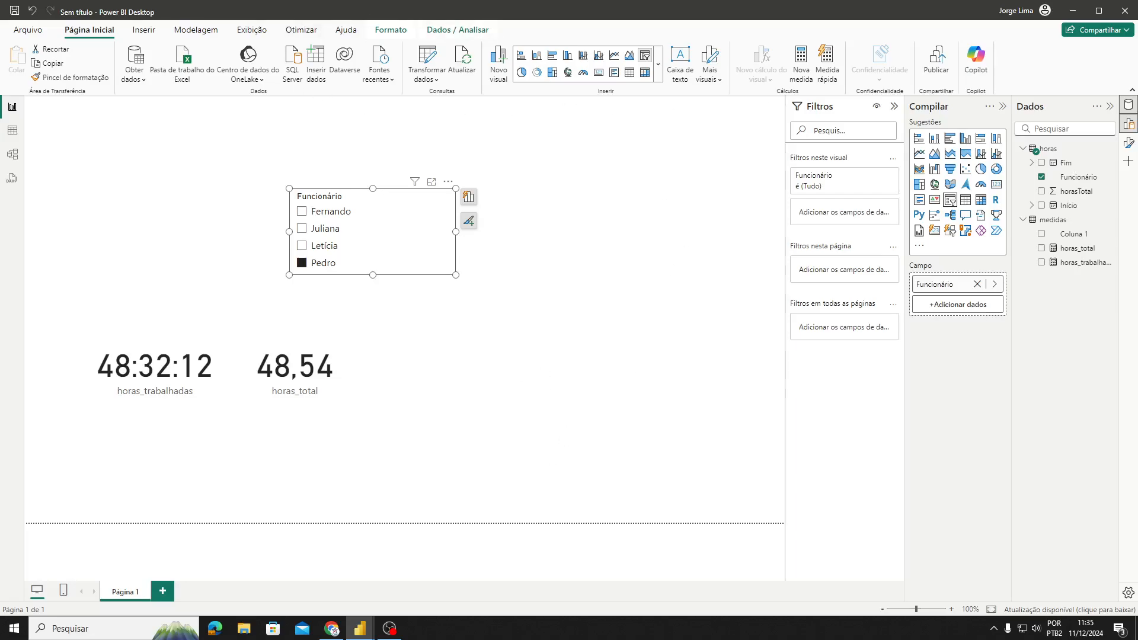
{"action": "left_click", "coordinate": [1076, 265]}
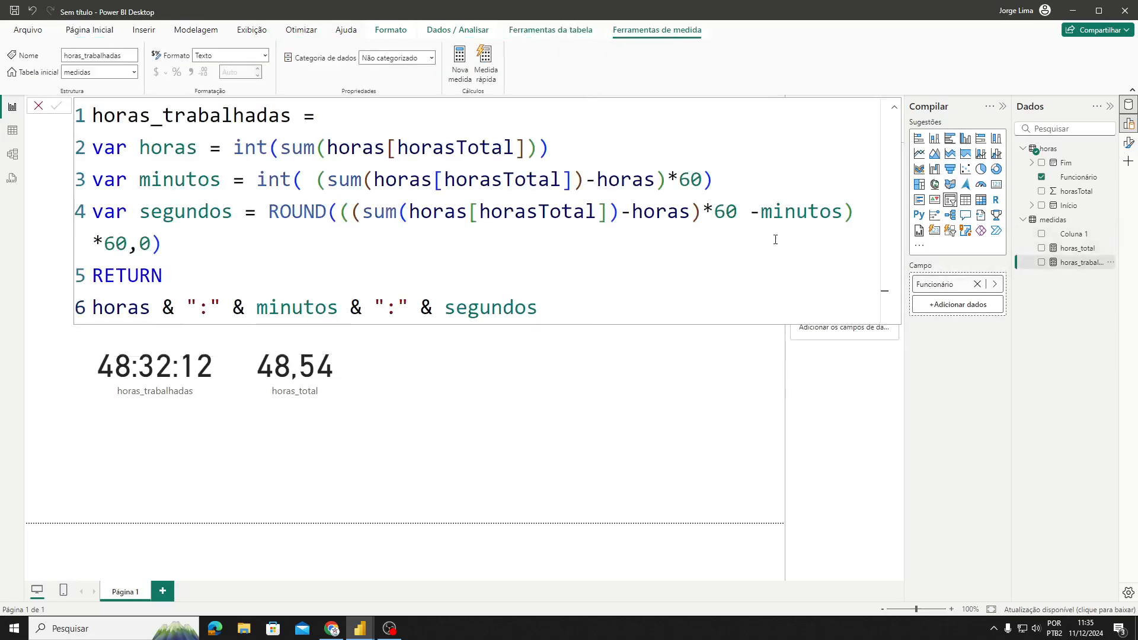